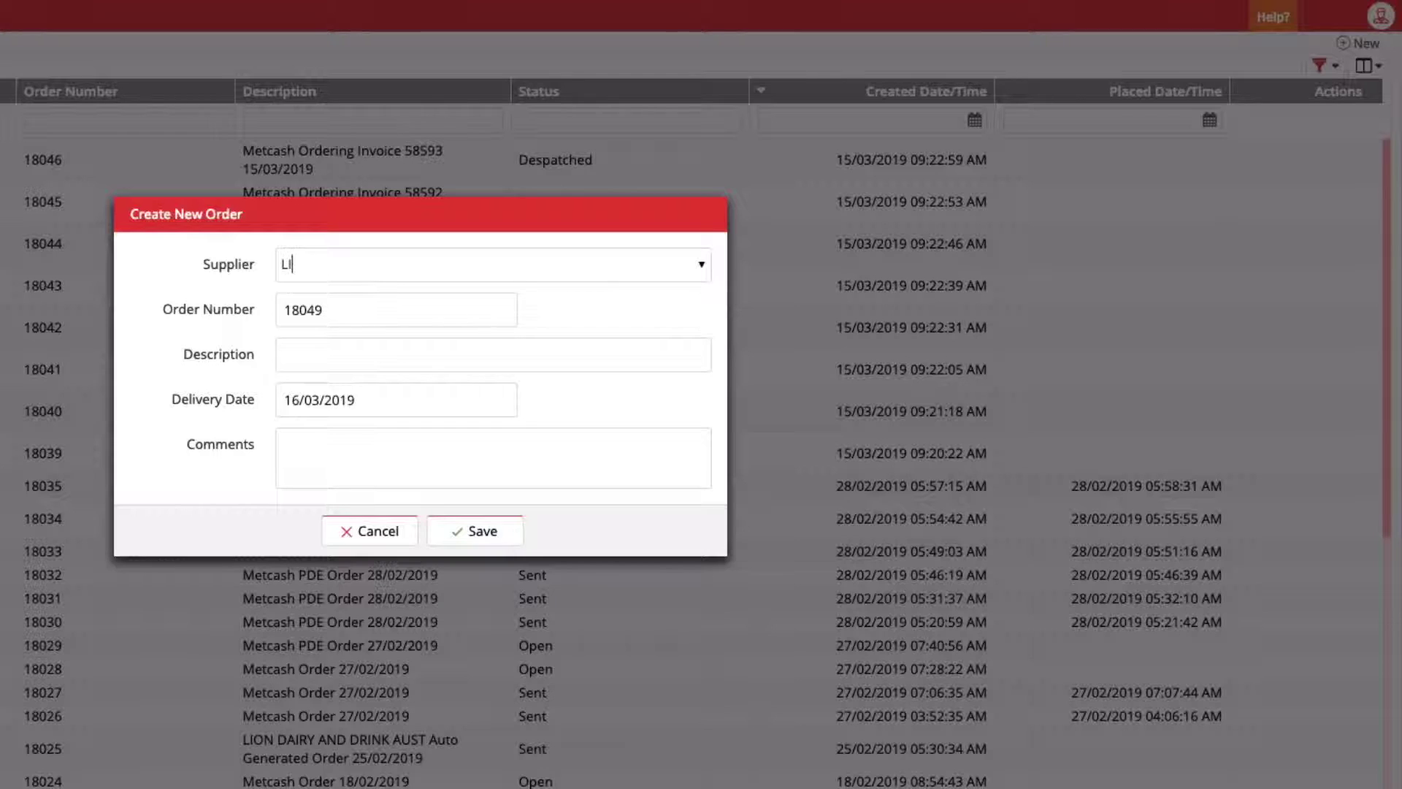
Create an order for supplier LION DAIRY AND DRINK AUST with the comment "Need this order tomorrow URGENT!!" and save it.
key("Up")
key("Return")
key("Tab")
key("Tab")
key("Tab")
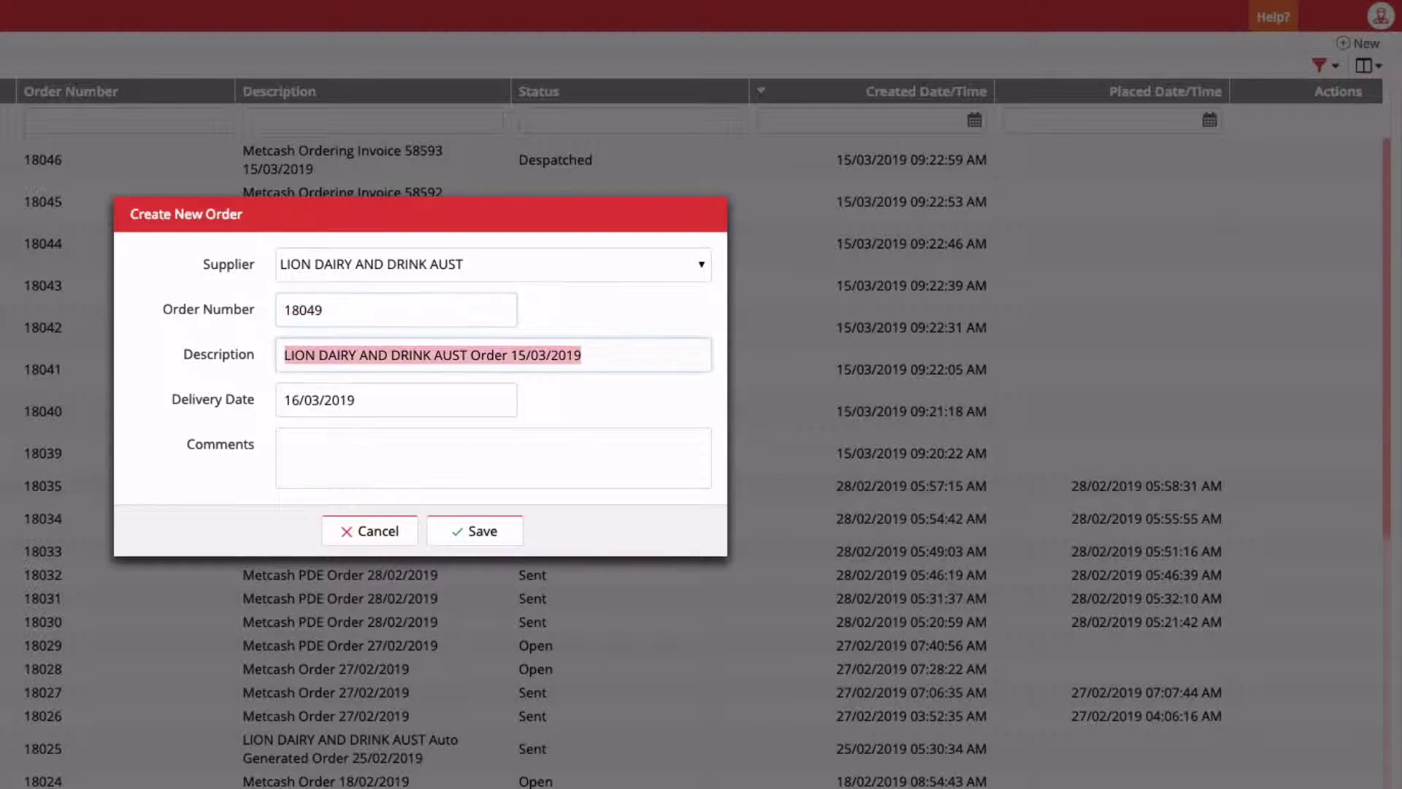
type("Need this order tomorrow URGENT!!")
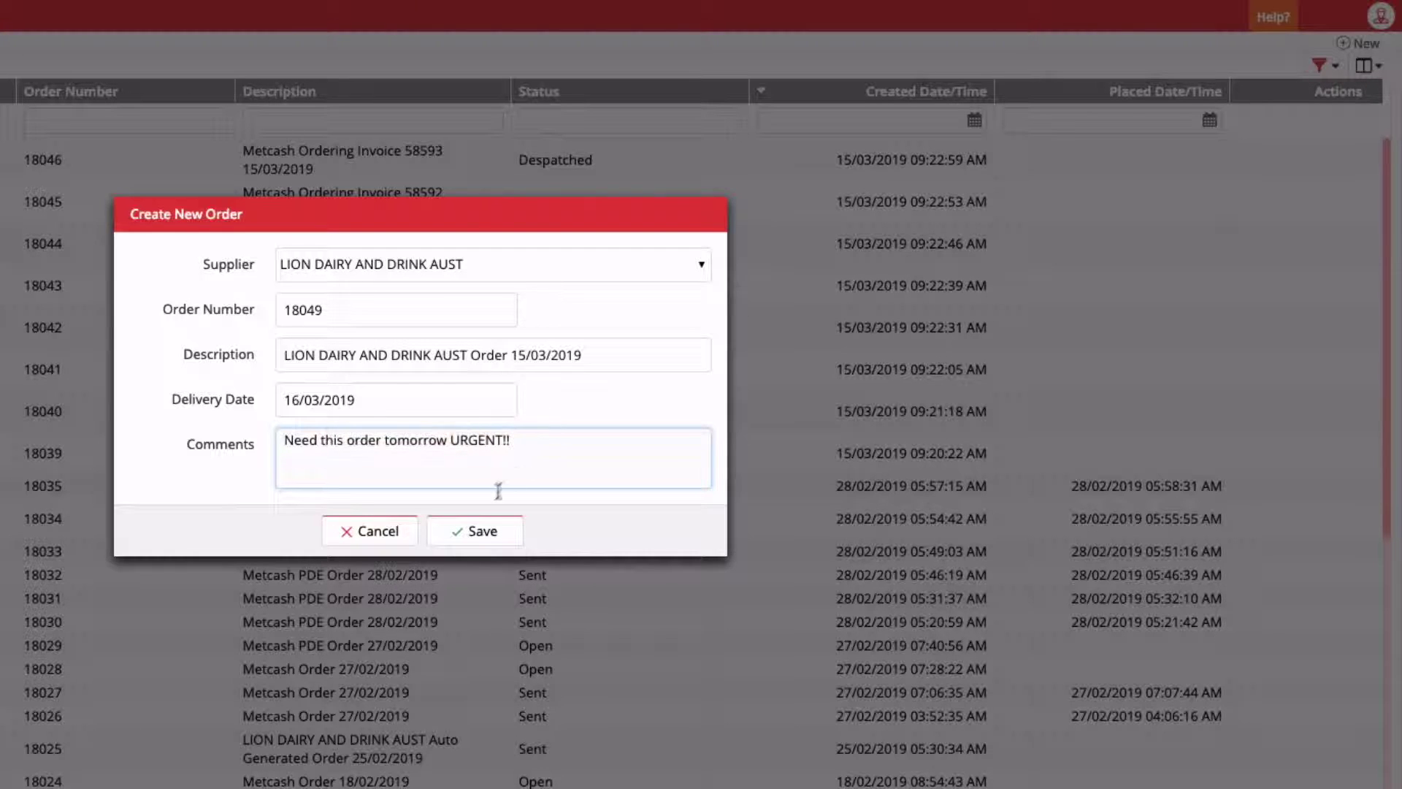
left_click(491, 533)
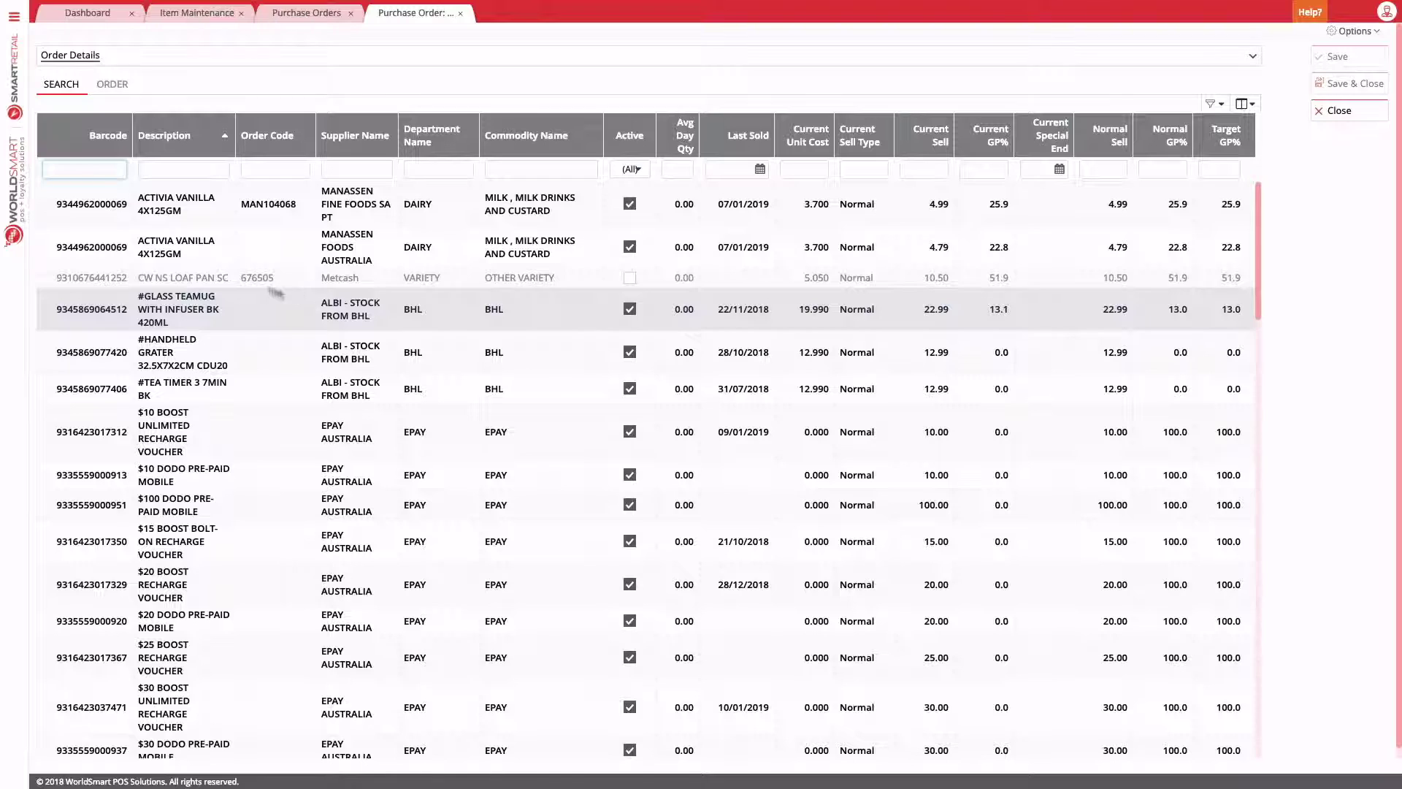
Check the new order's line list, return to the item search and expand the order details.
left_click(112, 84)
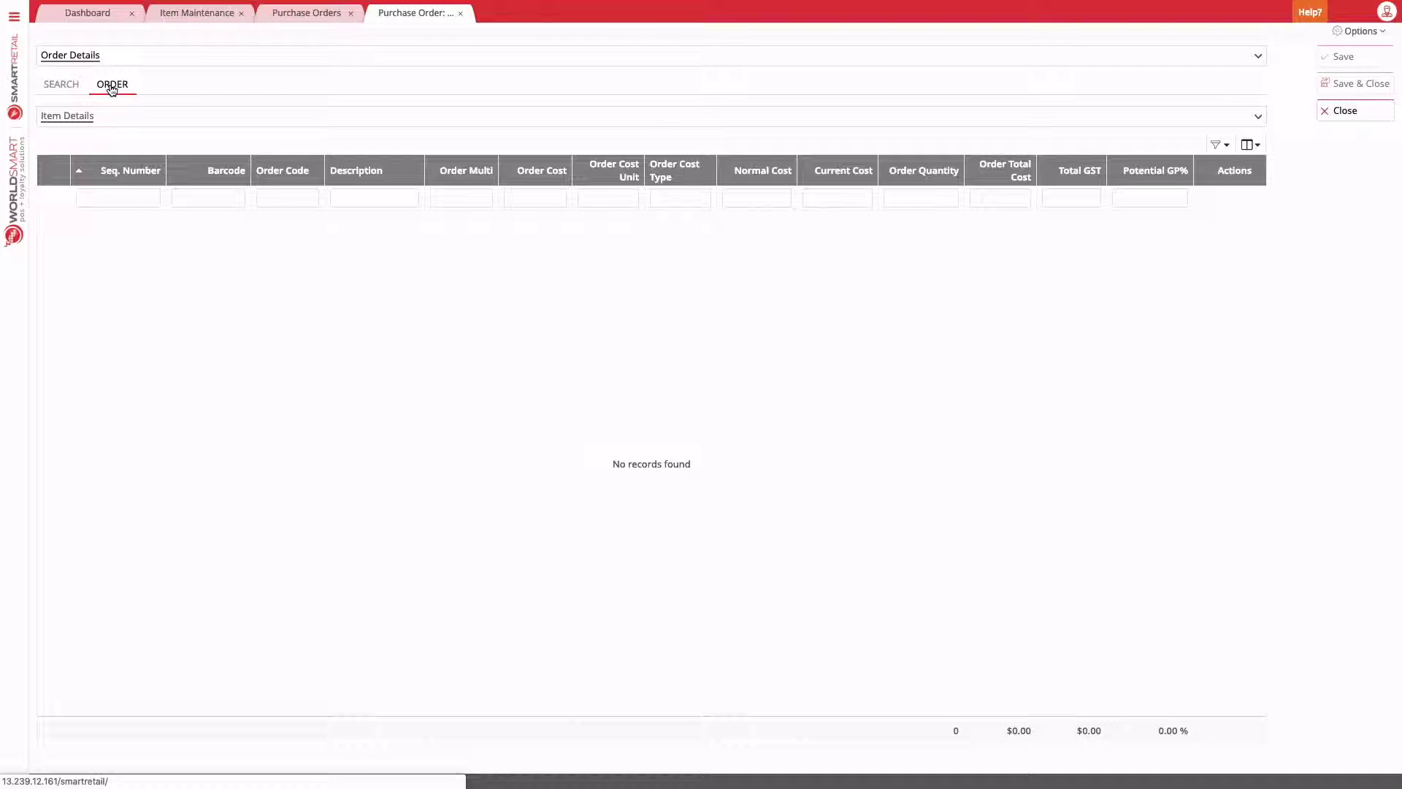
left_click(59, 86)
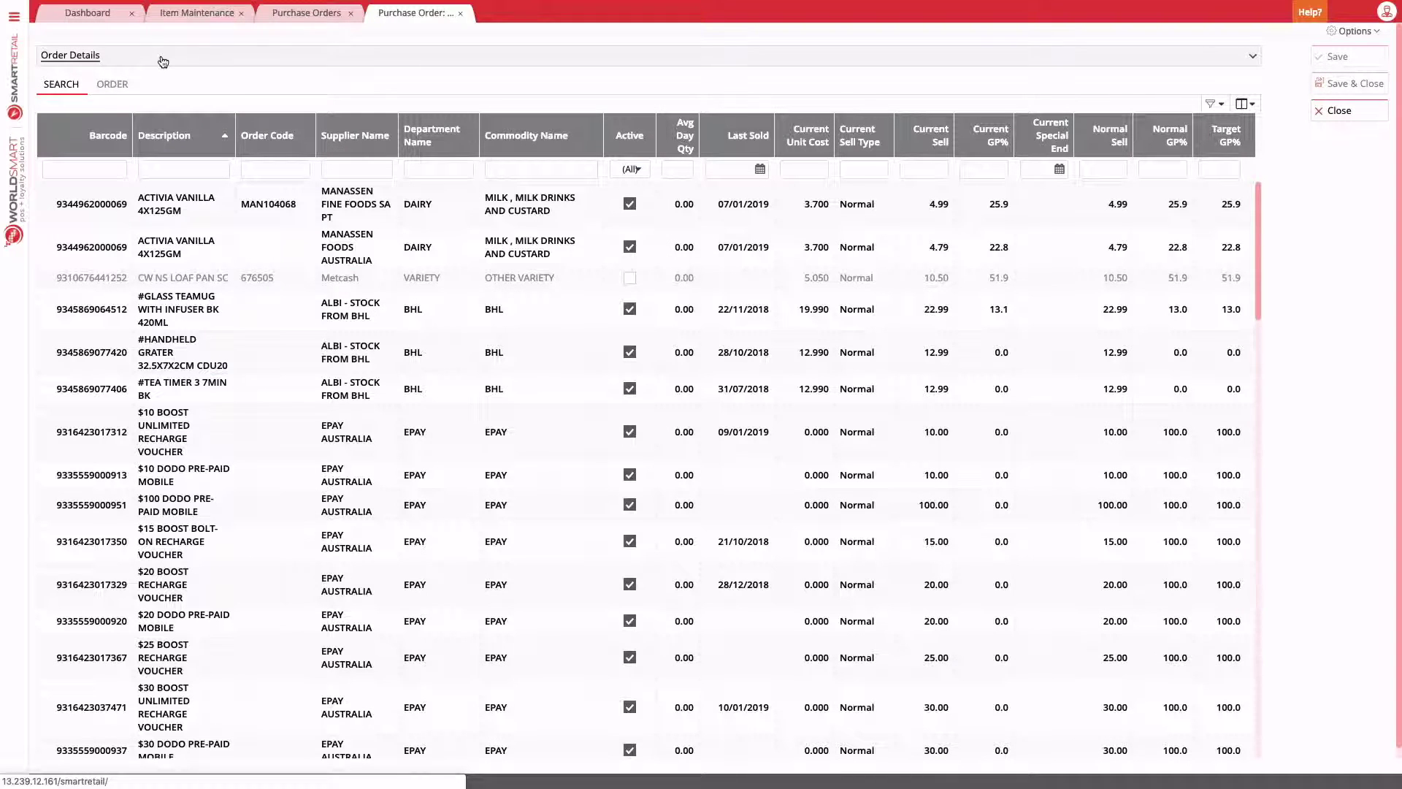
left_click(162, 62)
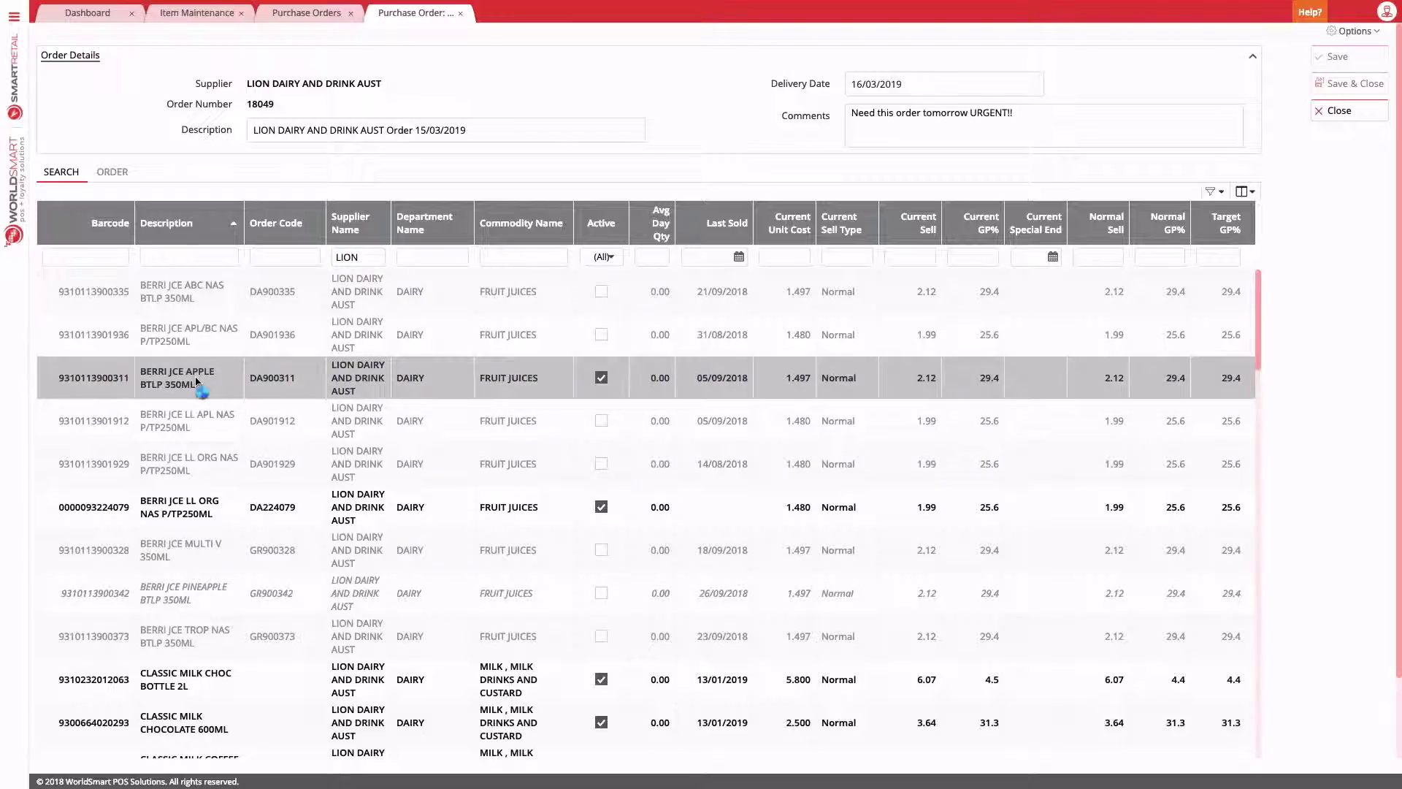
From the items filtered to supplier LION, order 5 of BERRI JCE APPLE BTLP 350ML and 2 of BERRI JCE LL ORG NAS P/TP250ML.
double_click(196, 380)
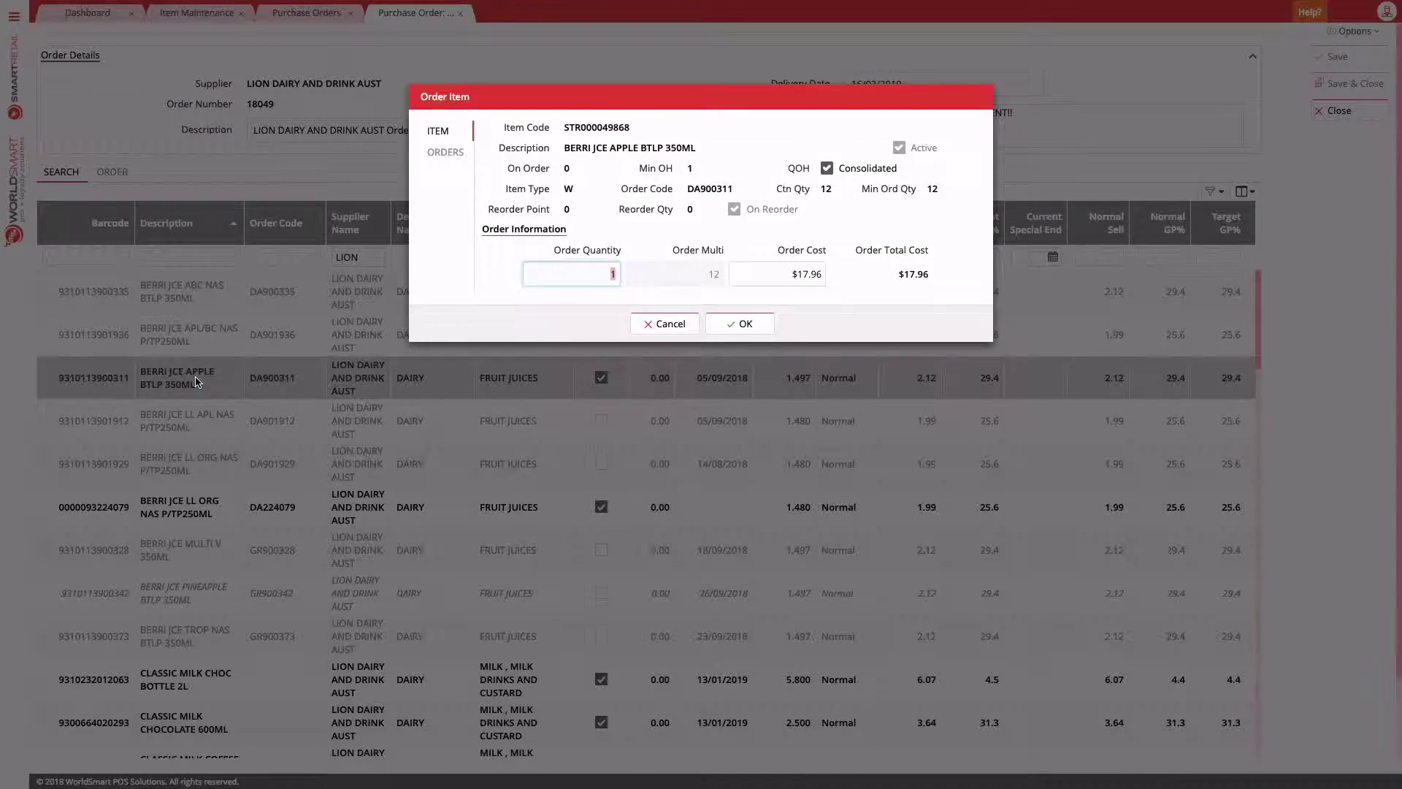
key("Return")
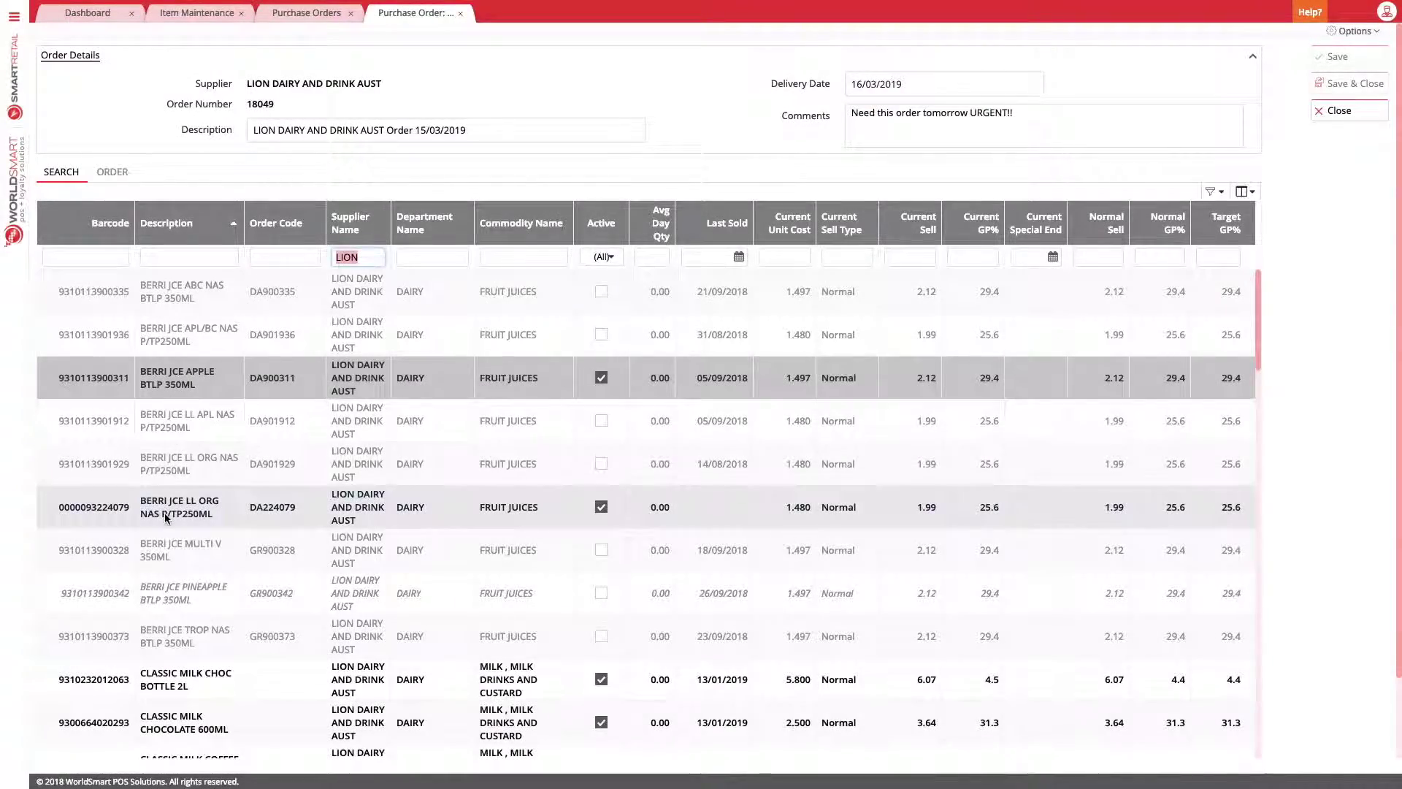
double_click(167, 518)
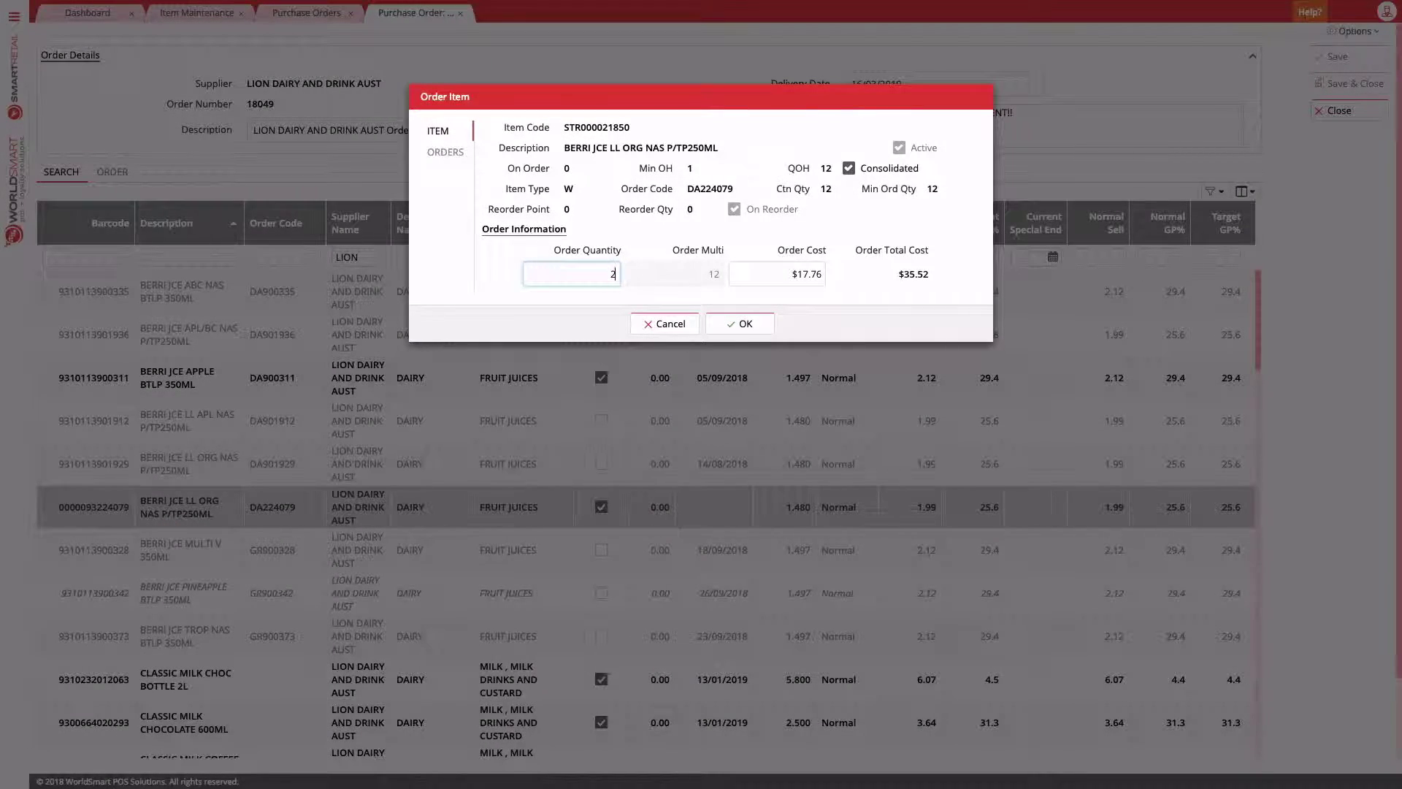
type("2")
key("Return")
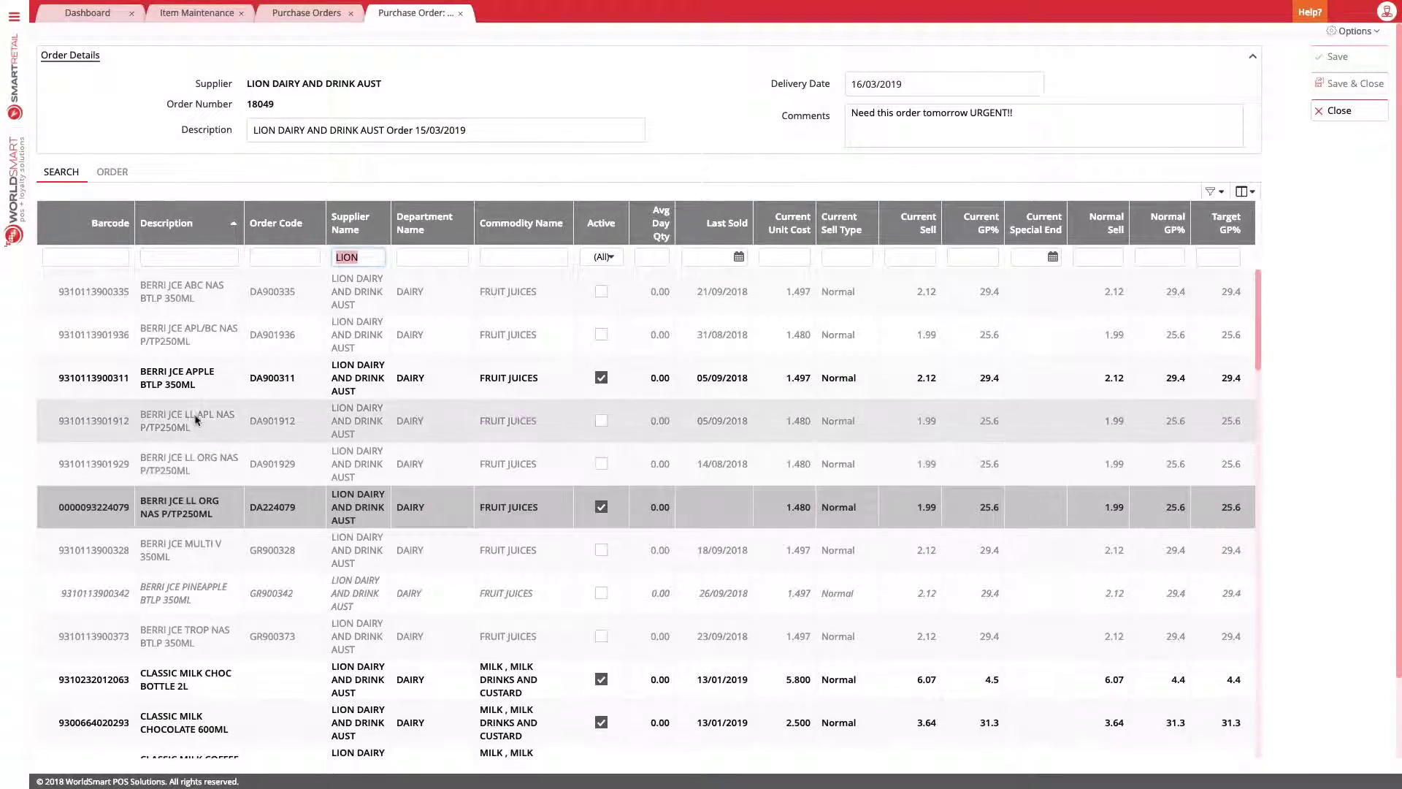
Activate the inactive item BERRI JCE LL APL NAS P/TP250ML and add it to the order with a quantity of 2.
double_click(194, 415)
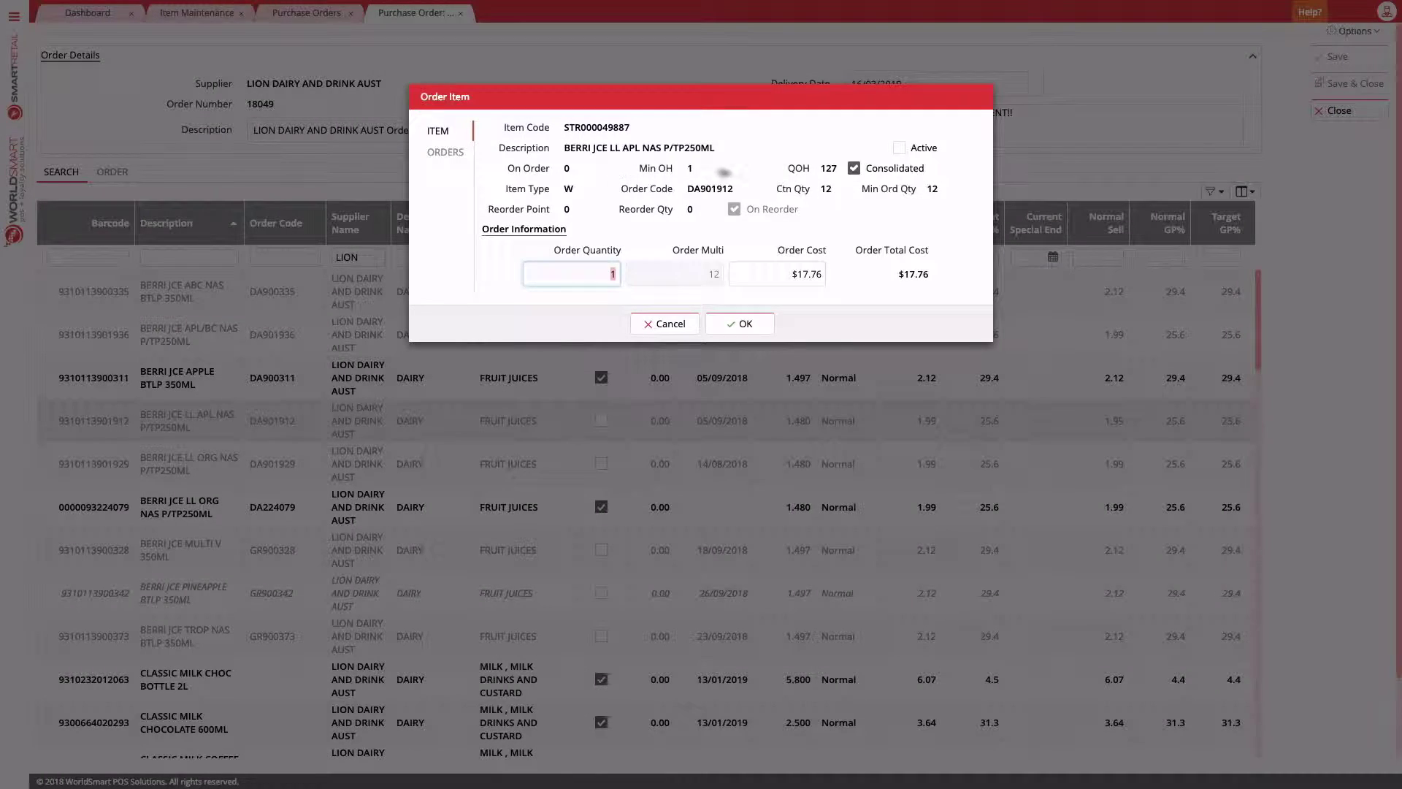
left_click(898, 148)
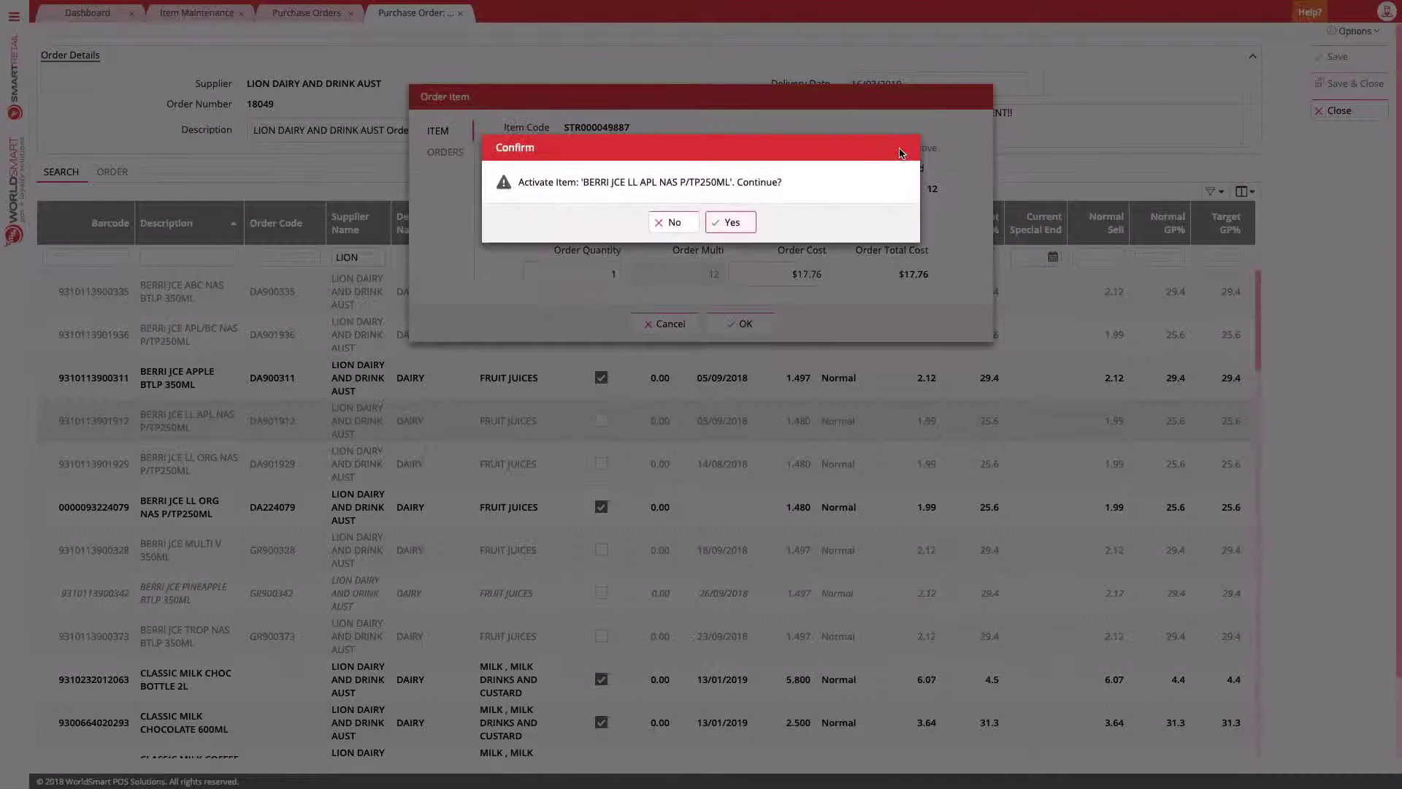
left_click(732, 227)
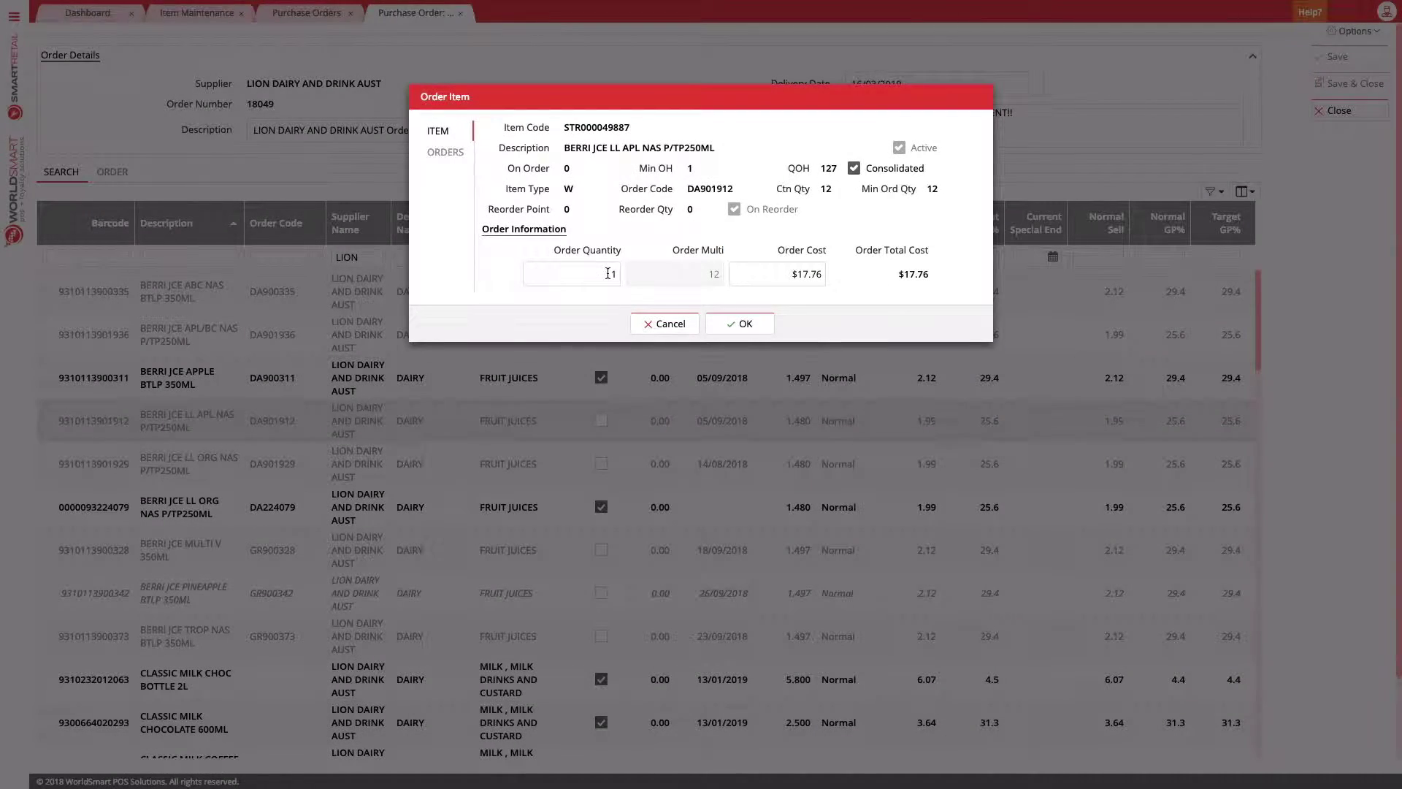
double_click(615, 274)
type("2")
left_click(742, 324)
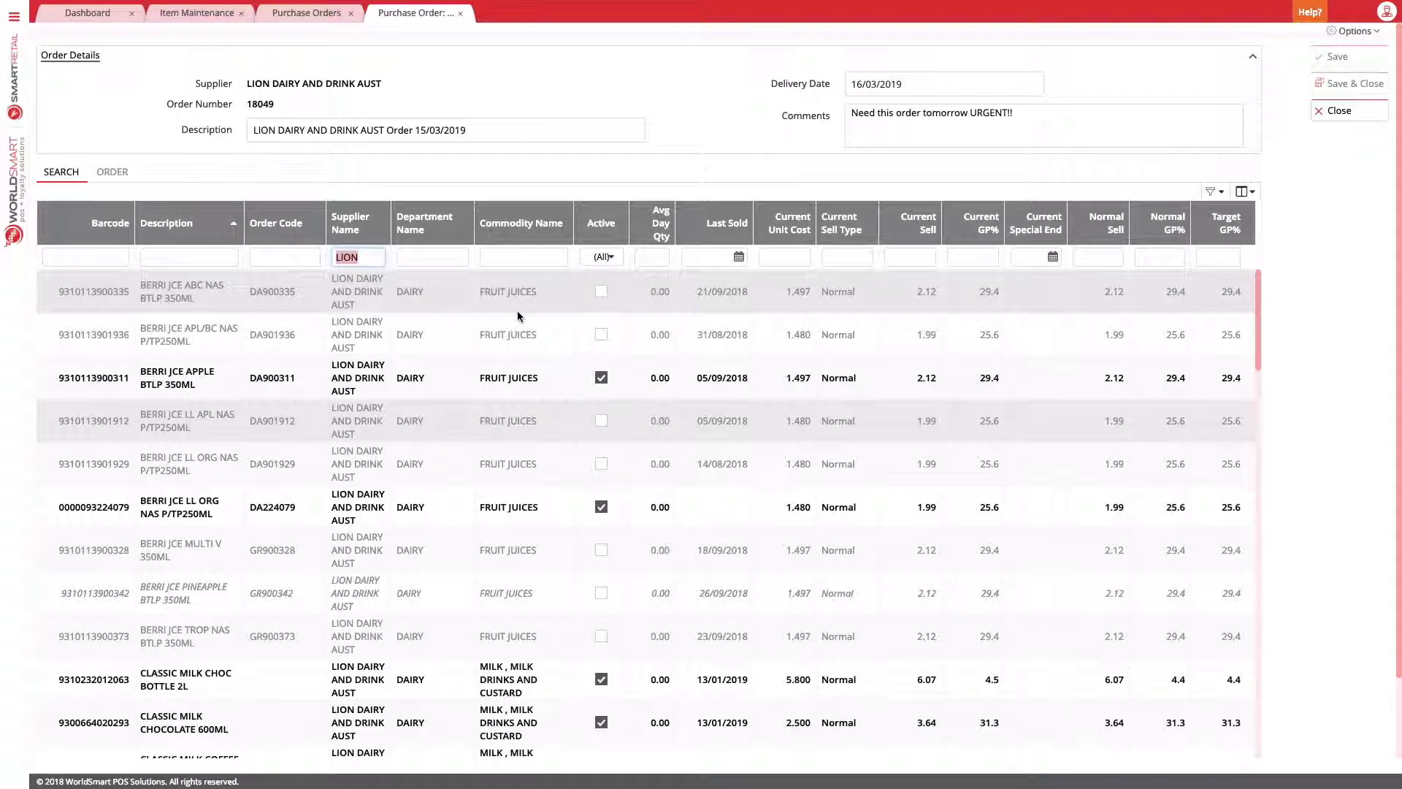
In the order lines, set the order quantity of BERRI JCE LL ORG NAS P/TP250ML to 1 and save the order.
left_click(113, 174)
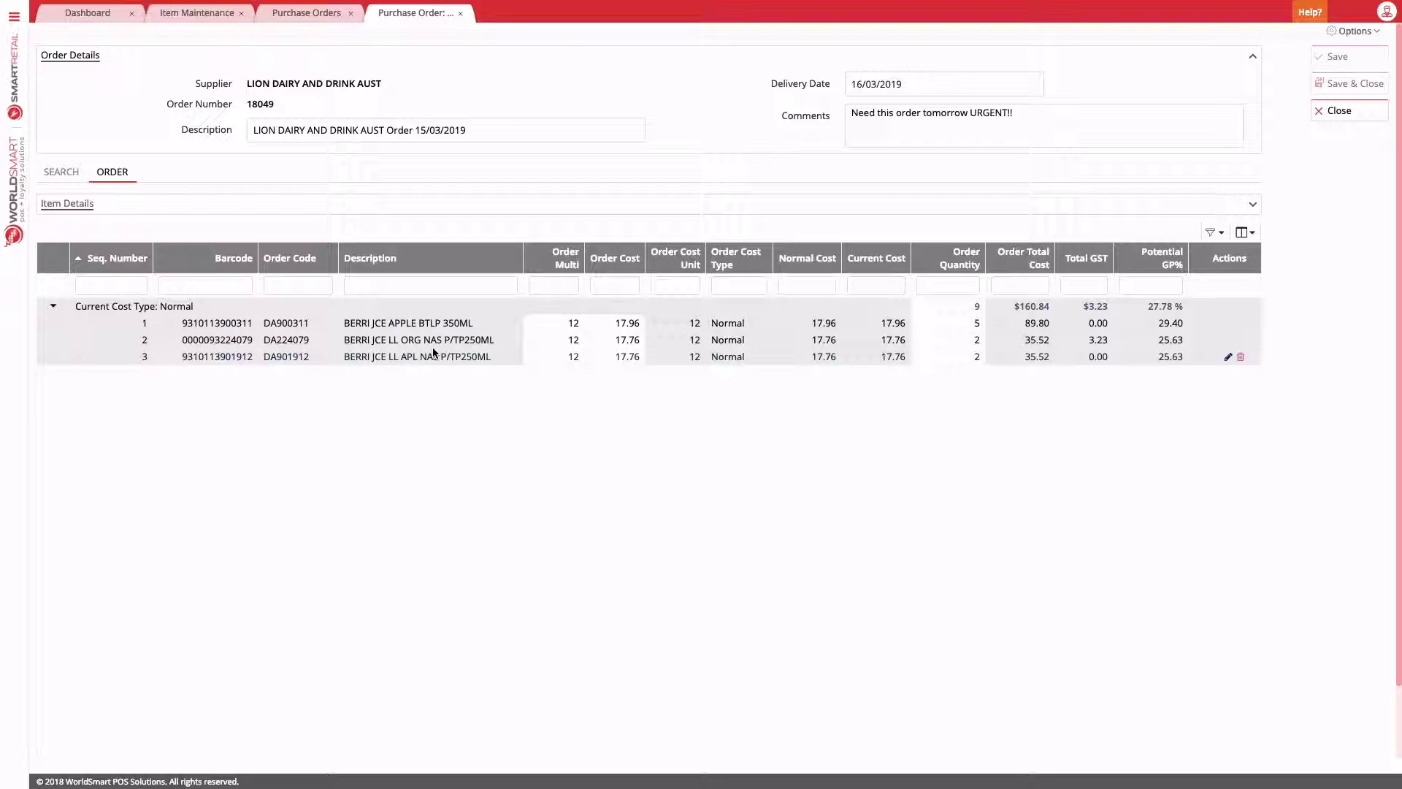
left_click(975, 340)
key("Return")
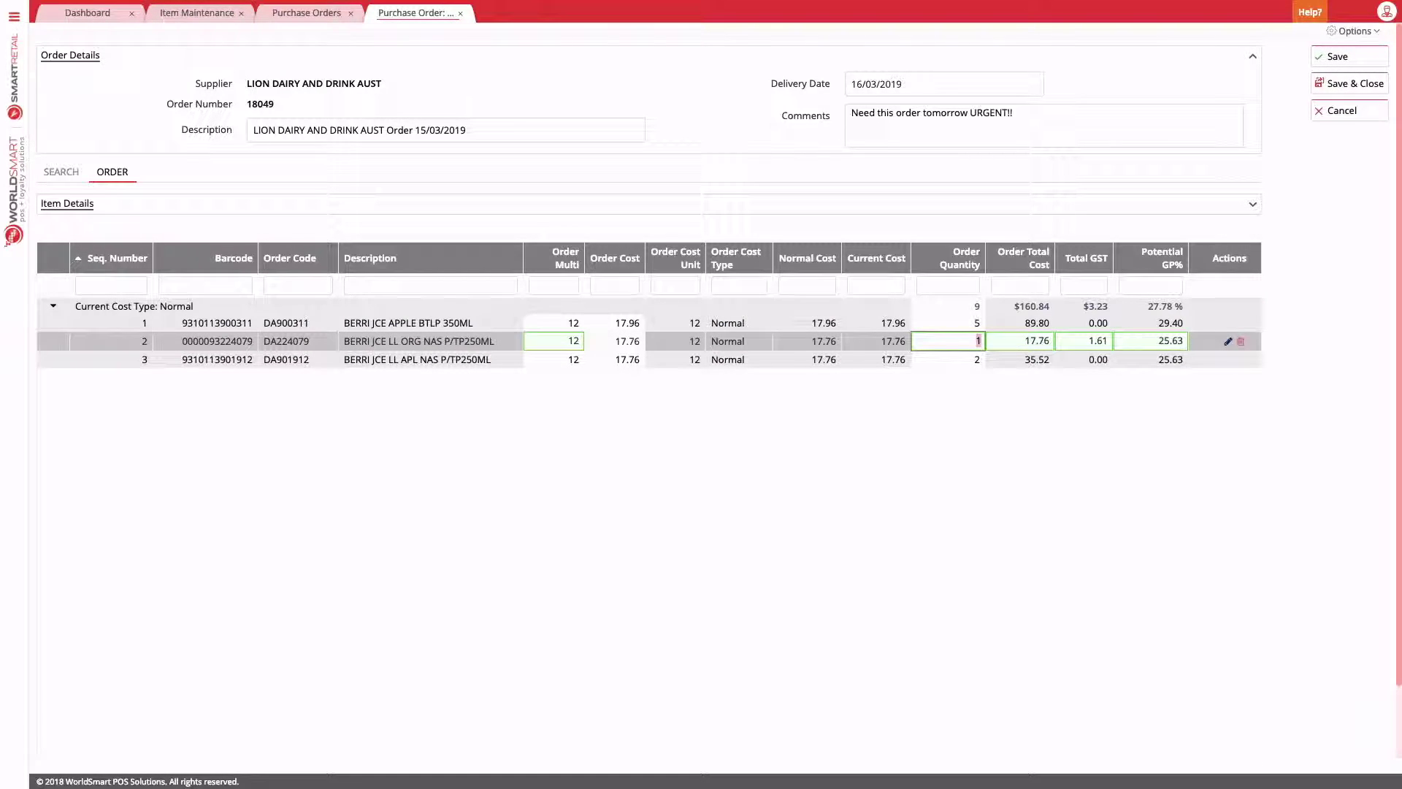
left_click(973, 360)
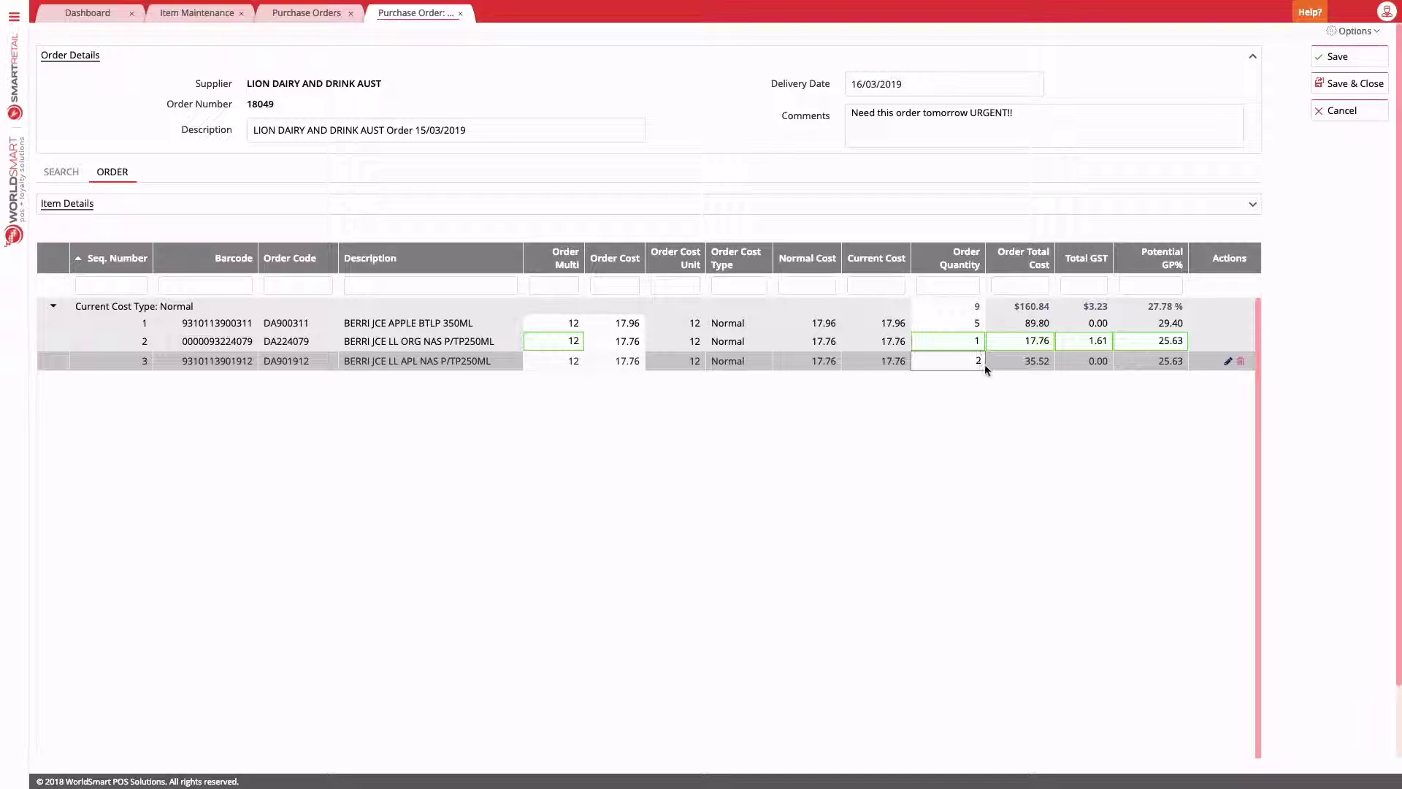
left_click(1355, 64)
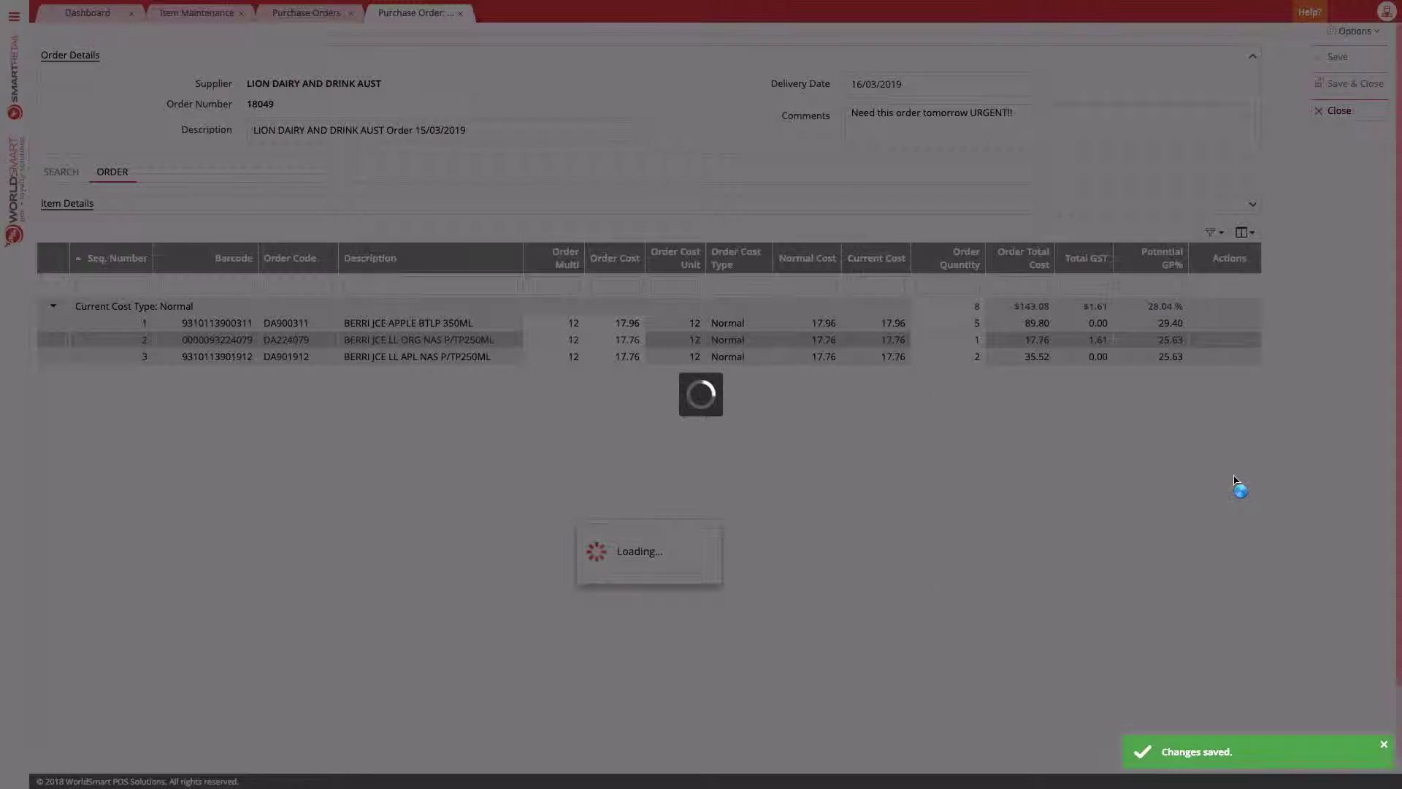
Check the totals below the order lines and close the purchase order.
scroll(1210, 484, "down", 1)
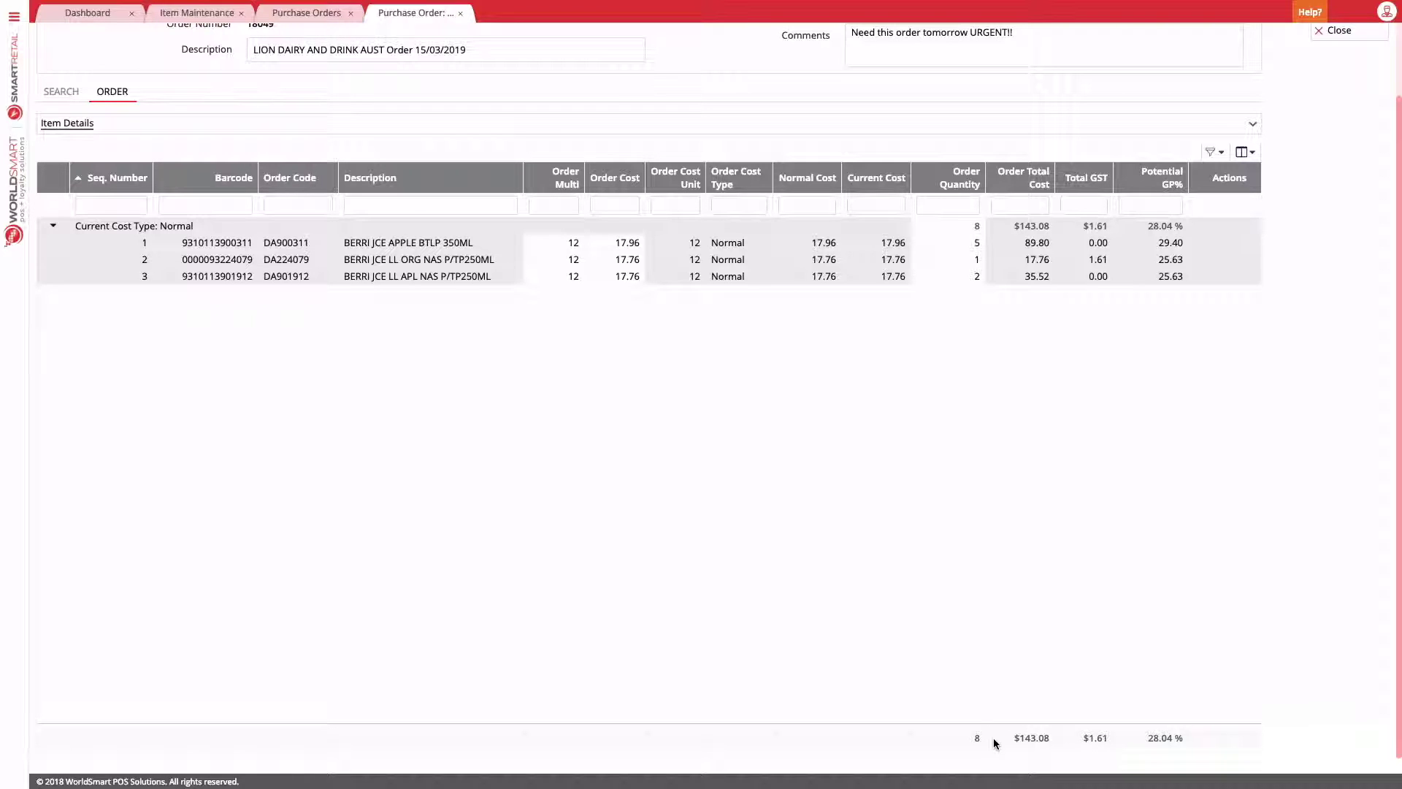
scroll(993, 743, "up", 1)
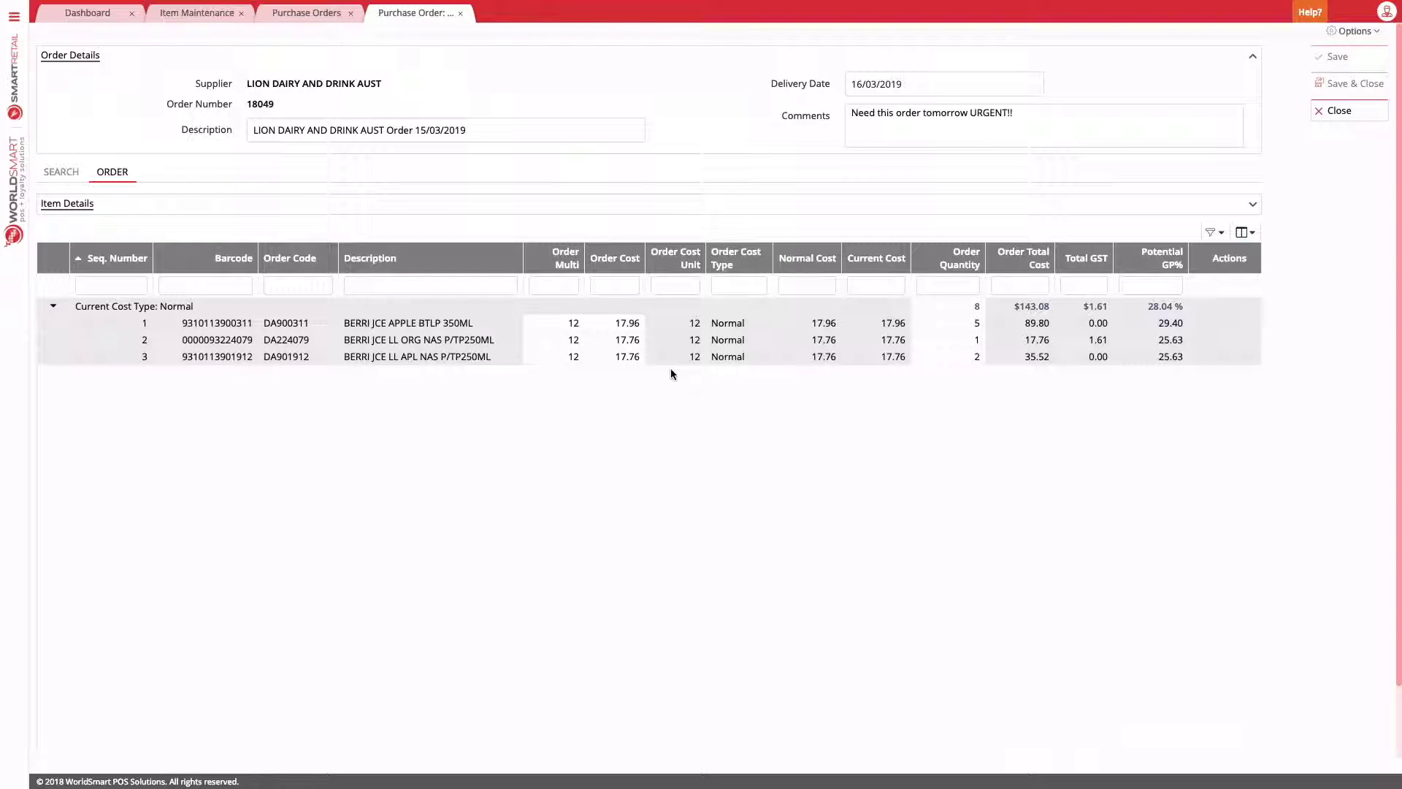
left_click(72, 173)
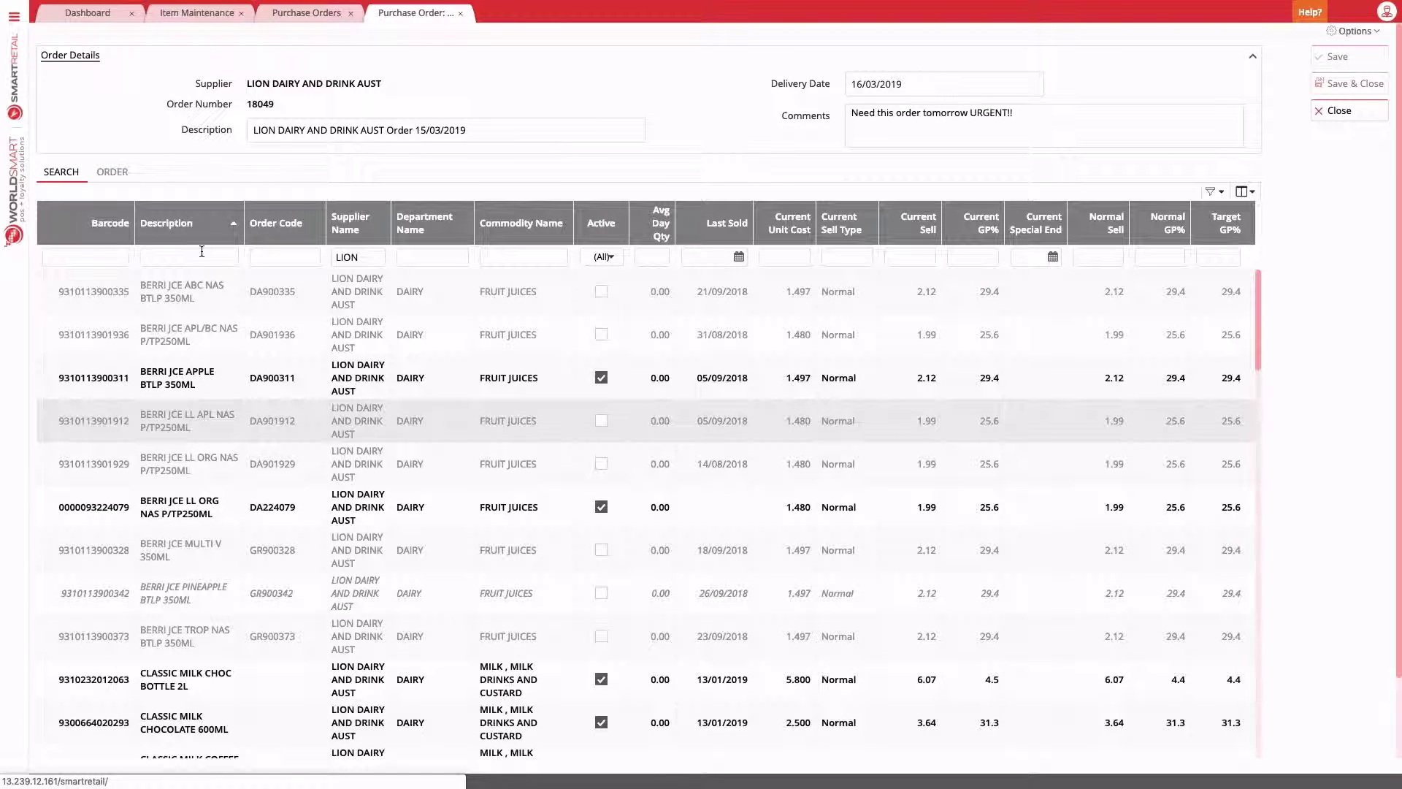
left_click(460, 14)
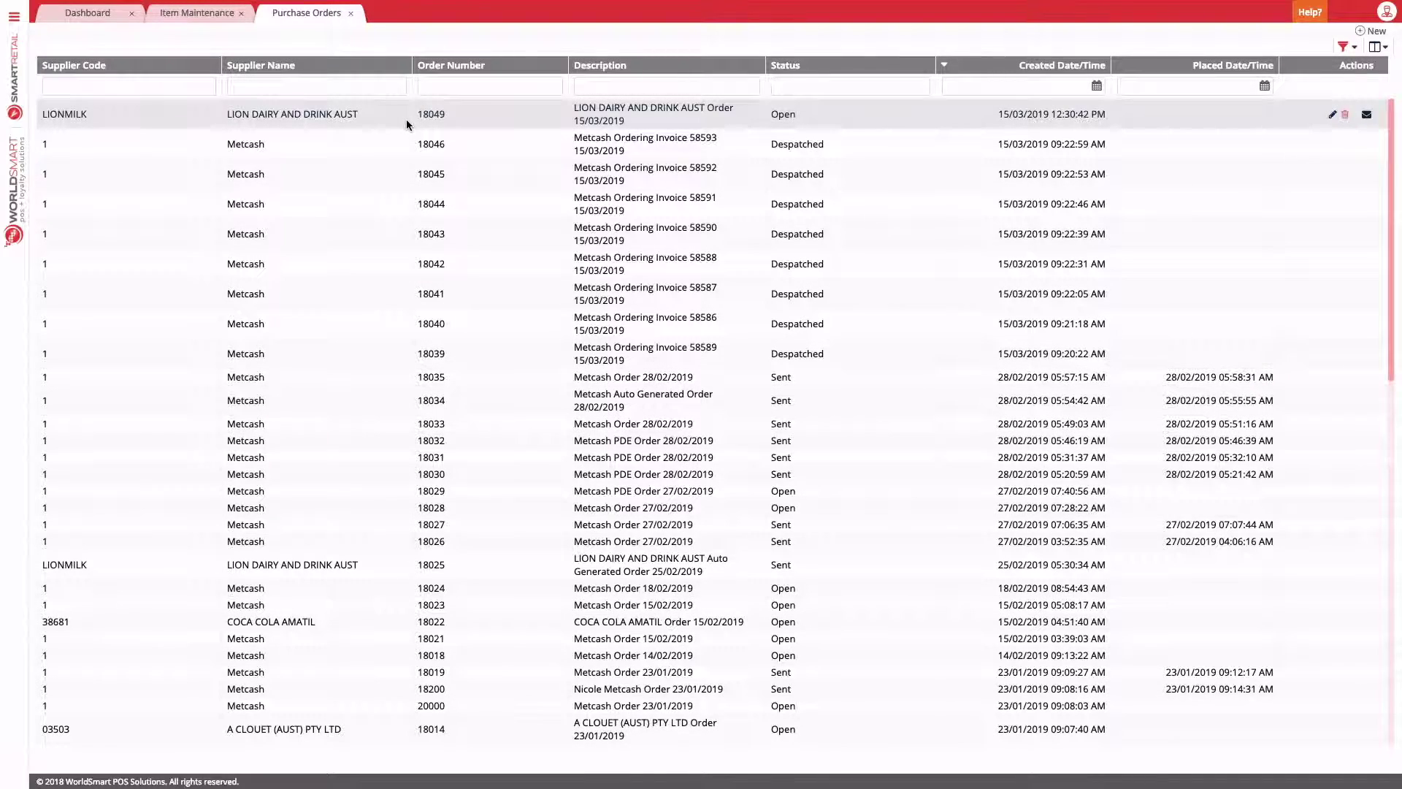
Reopen the open LION DAIRY AND DRINK AUST order for editing and accept adding MANASSEN FOODS AUSTRALIA's ACTIVIA VANILLA 4X125GM despite the different supplier.
left_click(537, 110)
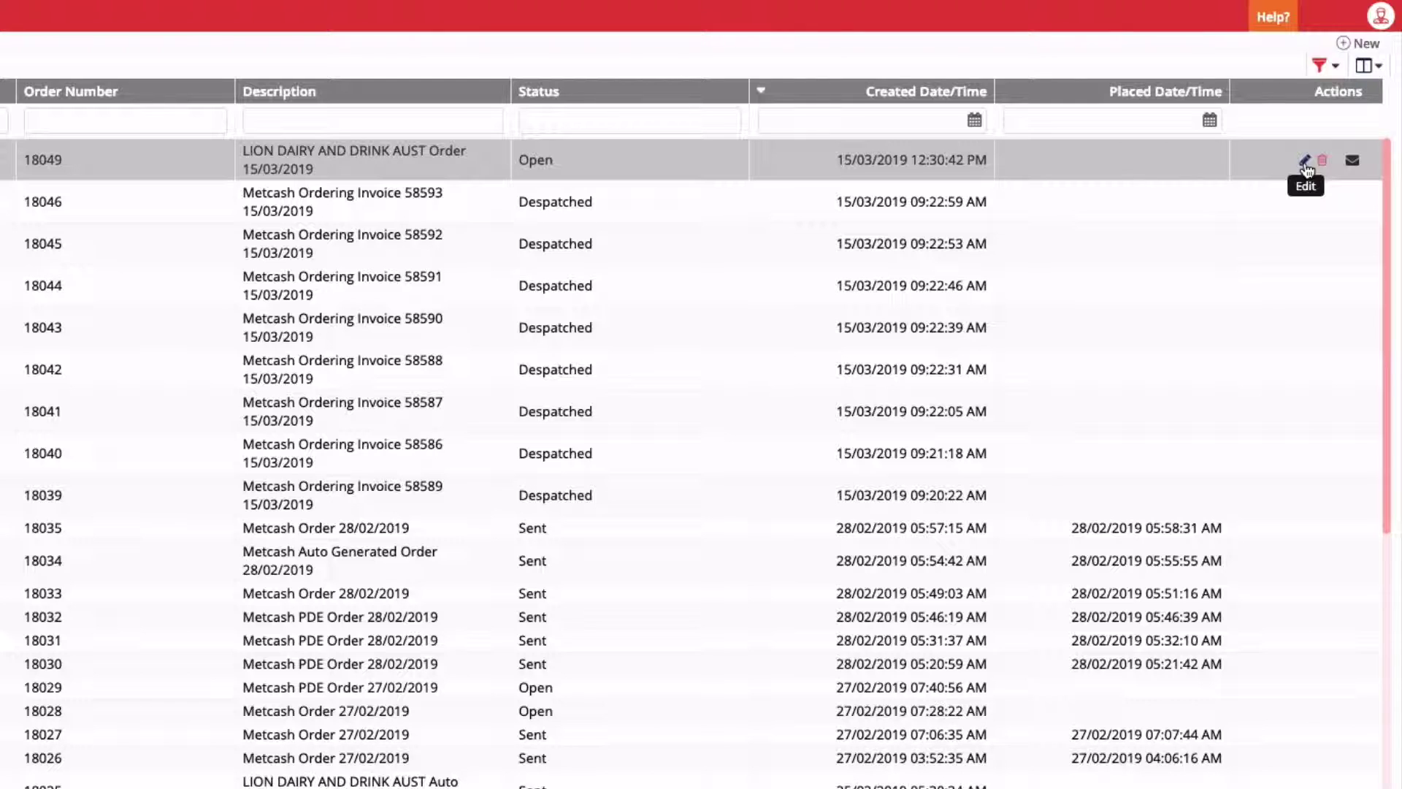
left_click(1304, 161)
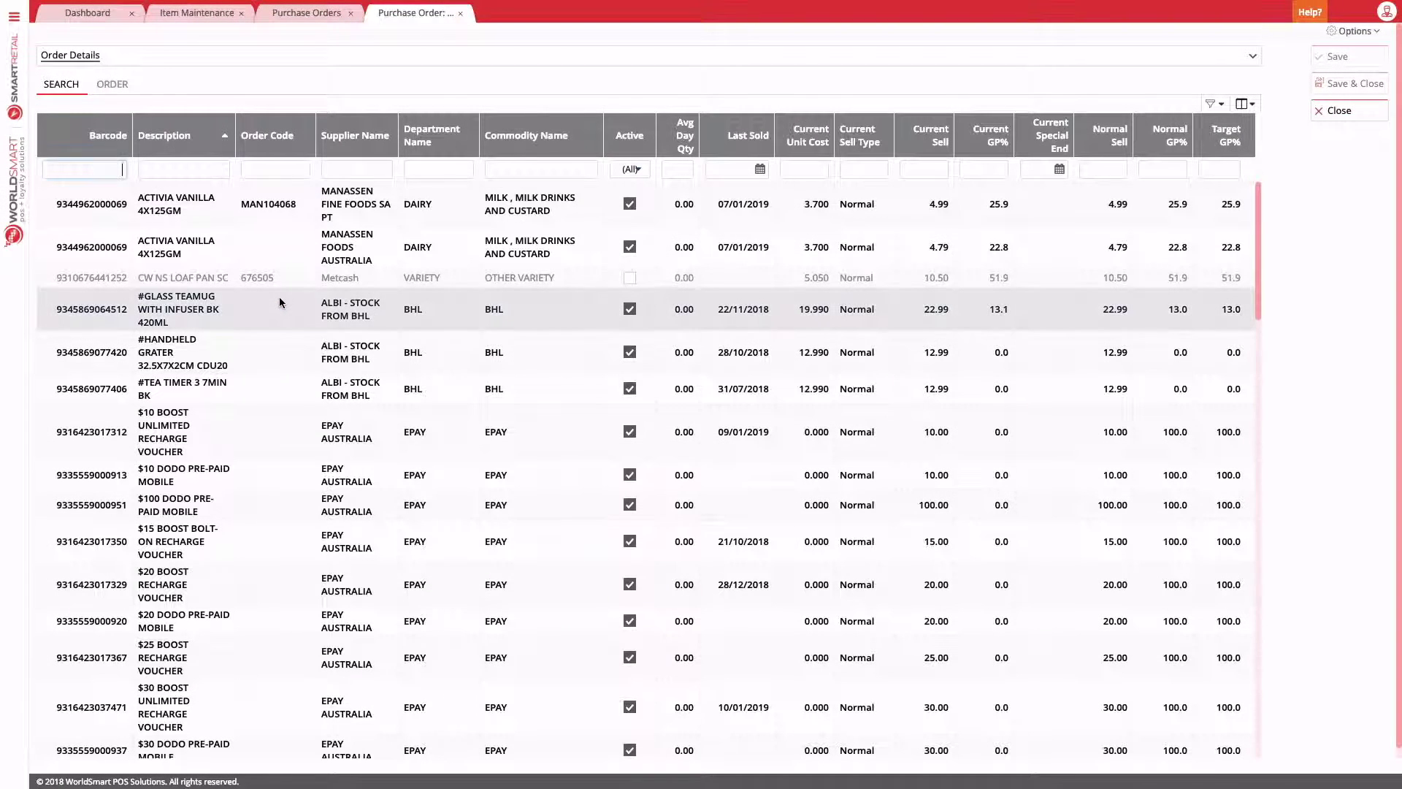
double_click(211, 248)
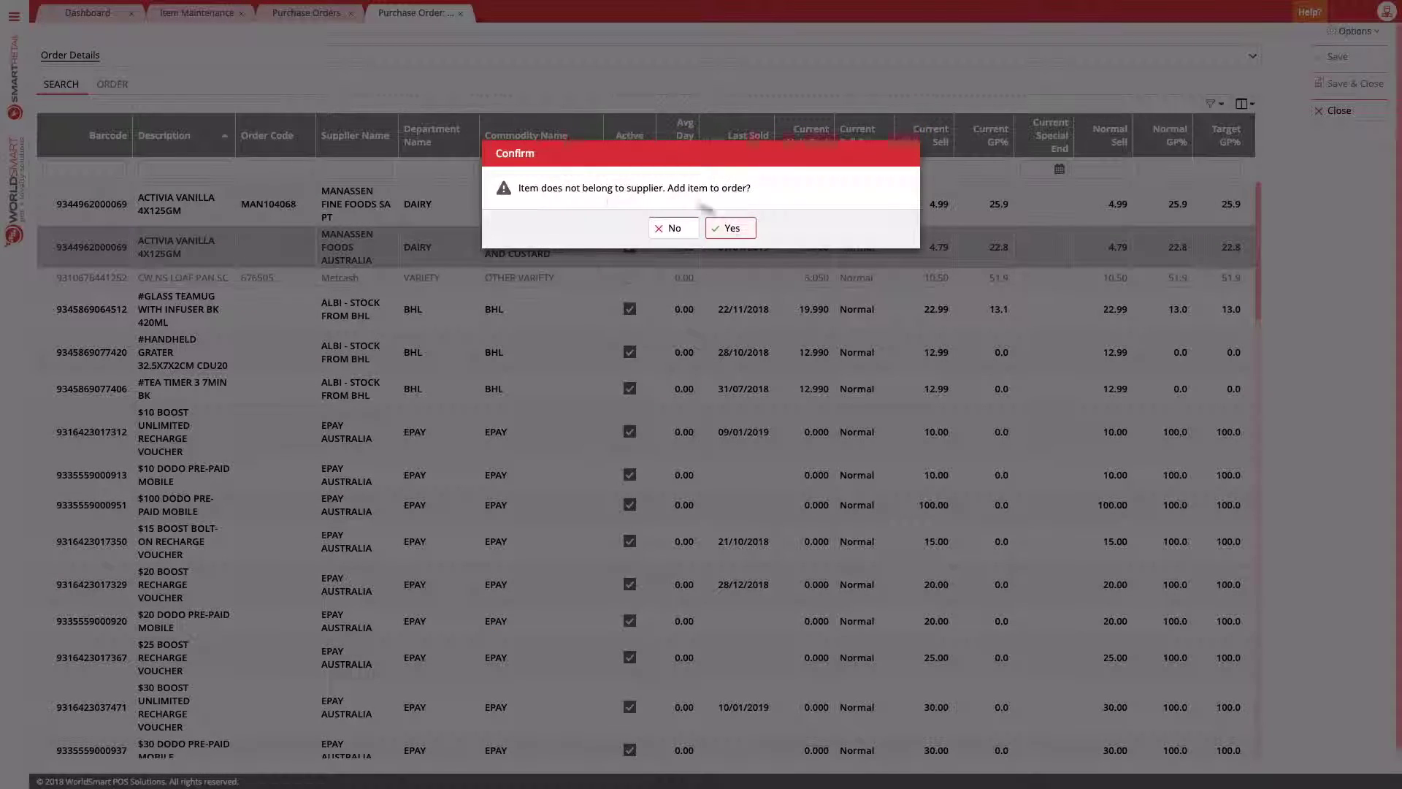
left_click(738, 235)
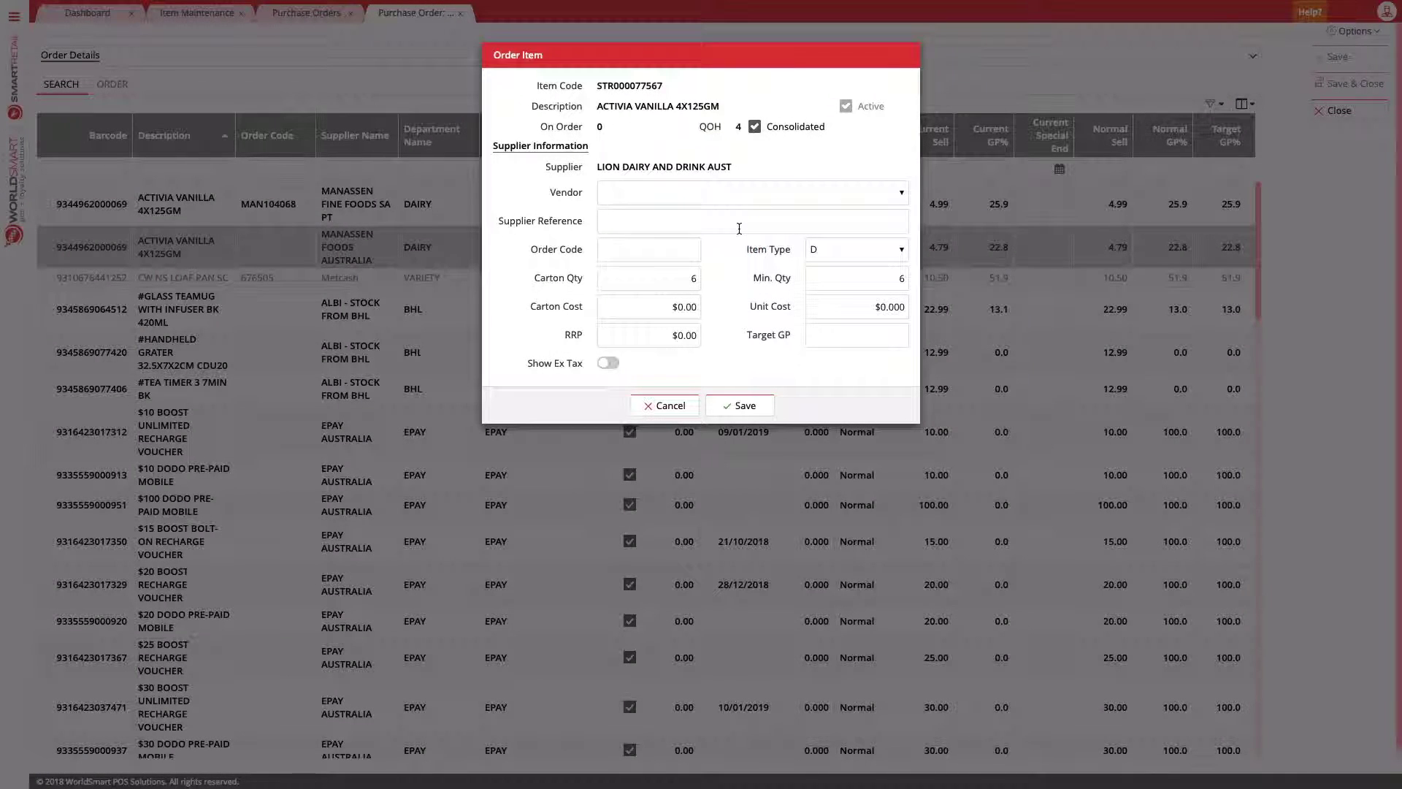
Set the vendor of ACTIVIA VANILLA 4X125GM to LION DAIRY AND DRINK AUST and save its supplier information.
left_click(752, 193)
type("lion")
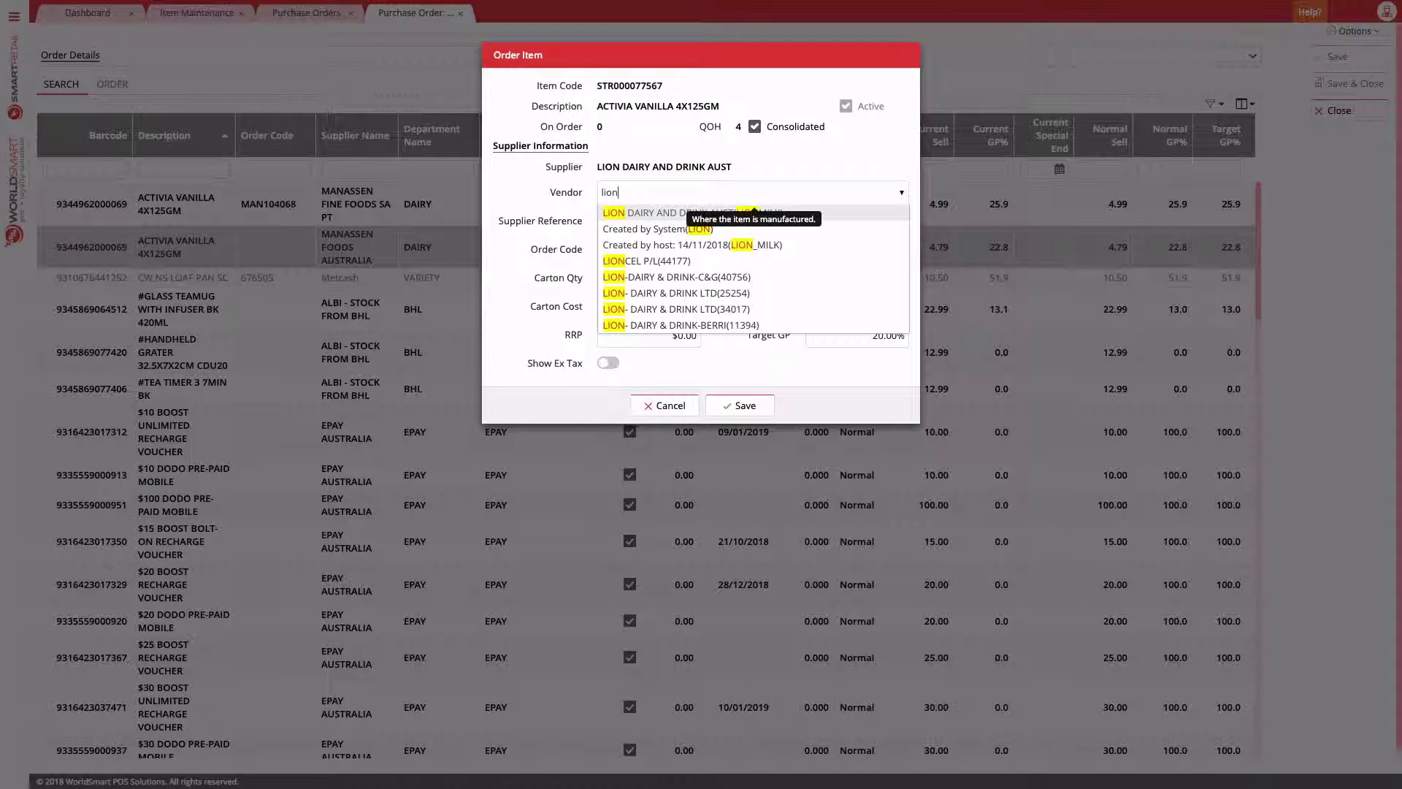
left_click(752, 212)
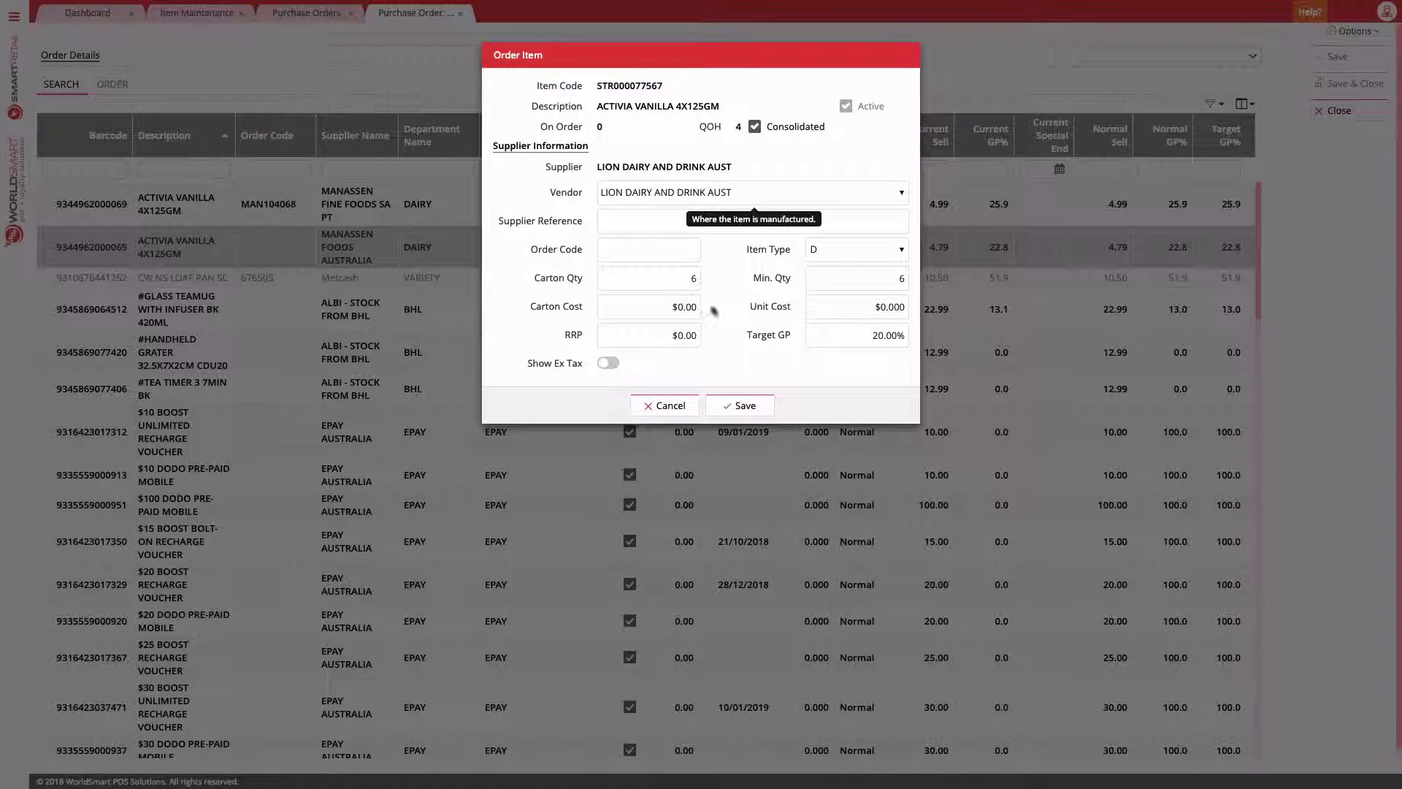
left_click(667, 310)
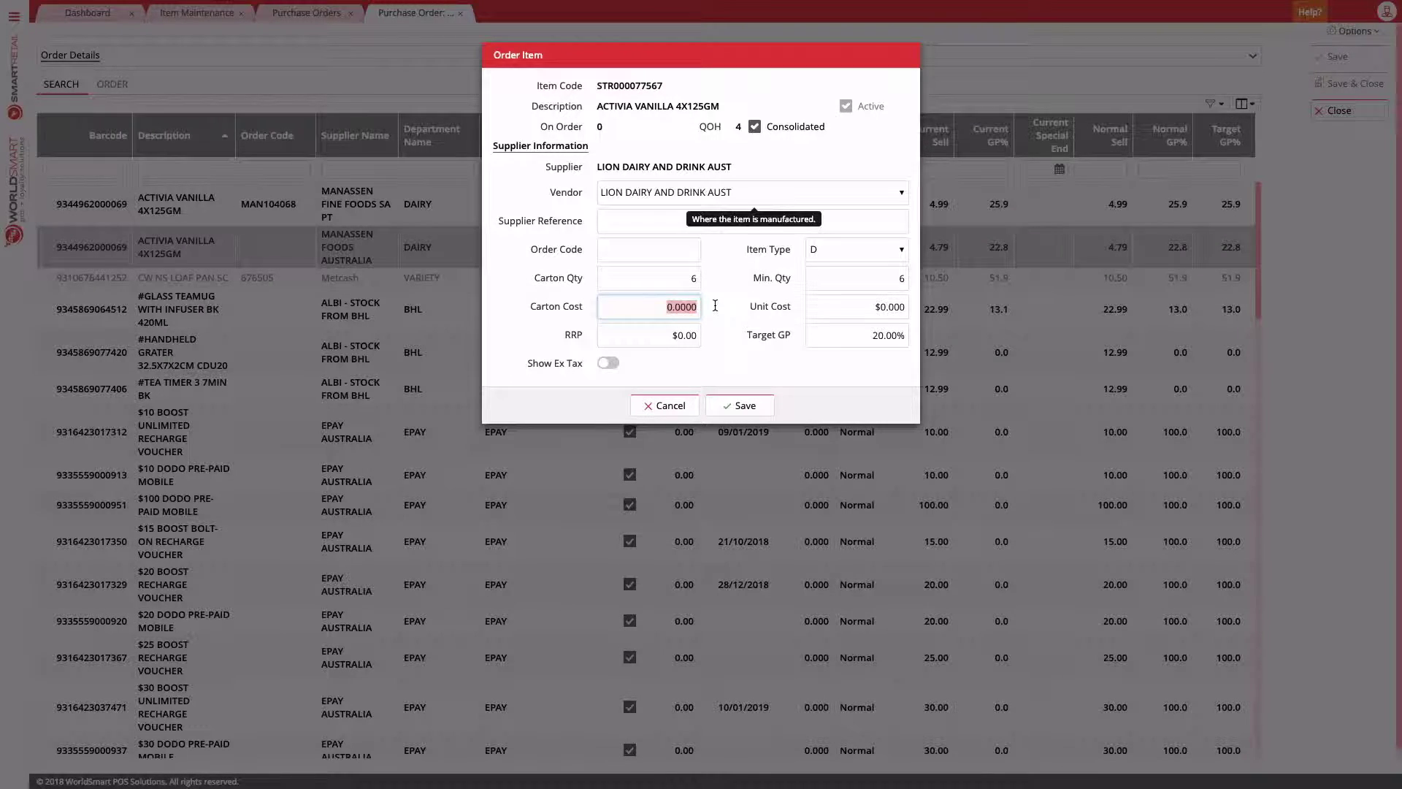
left_click(728, 406)
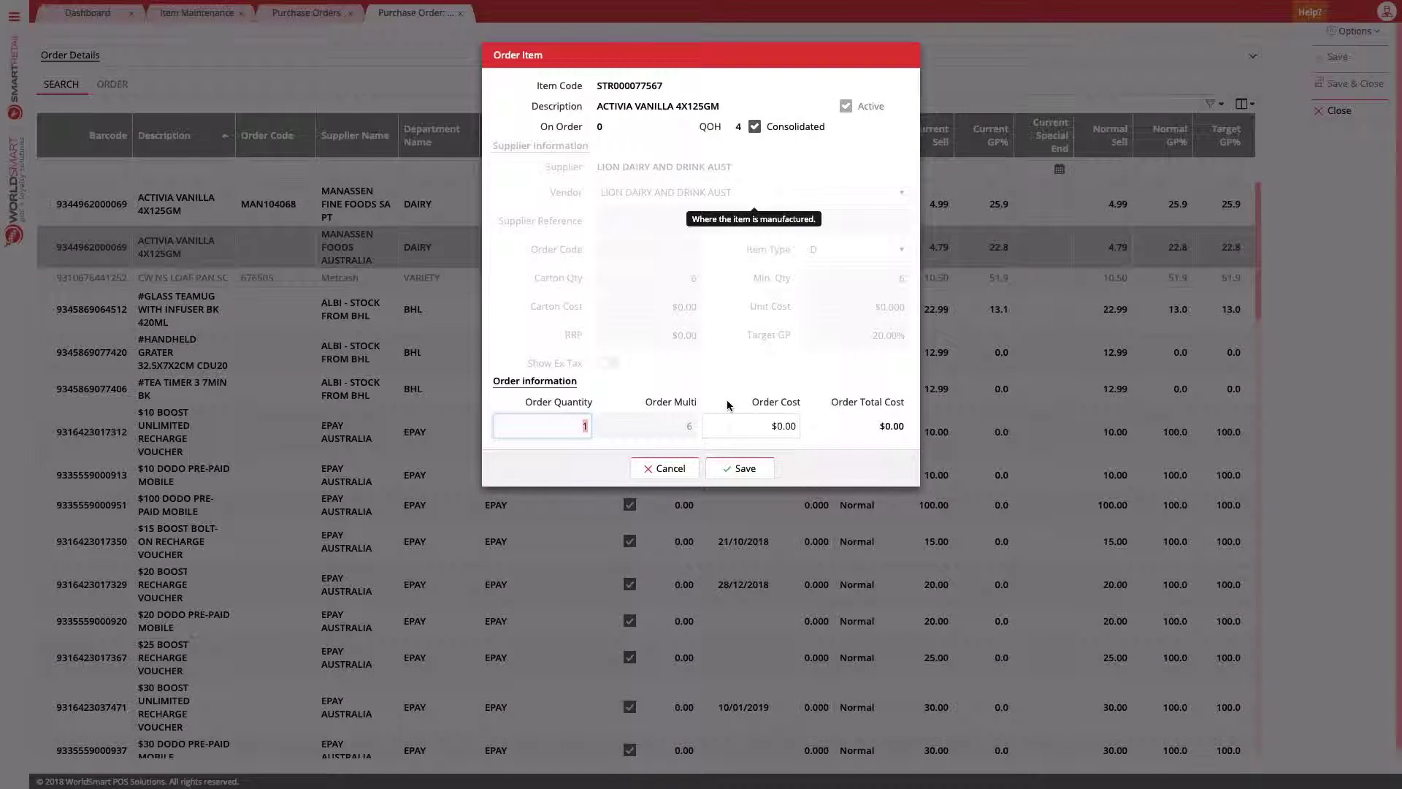
Set the order quantity of ACTIVIA VANILLA 4X125GM to 3 and save the item to the order.
type("3")
key("Tab")
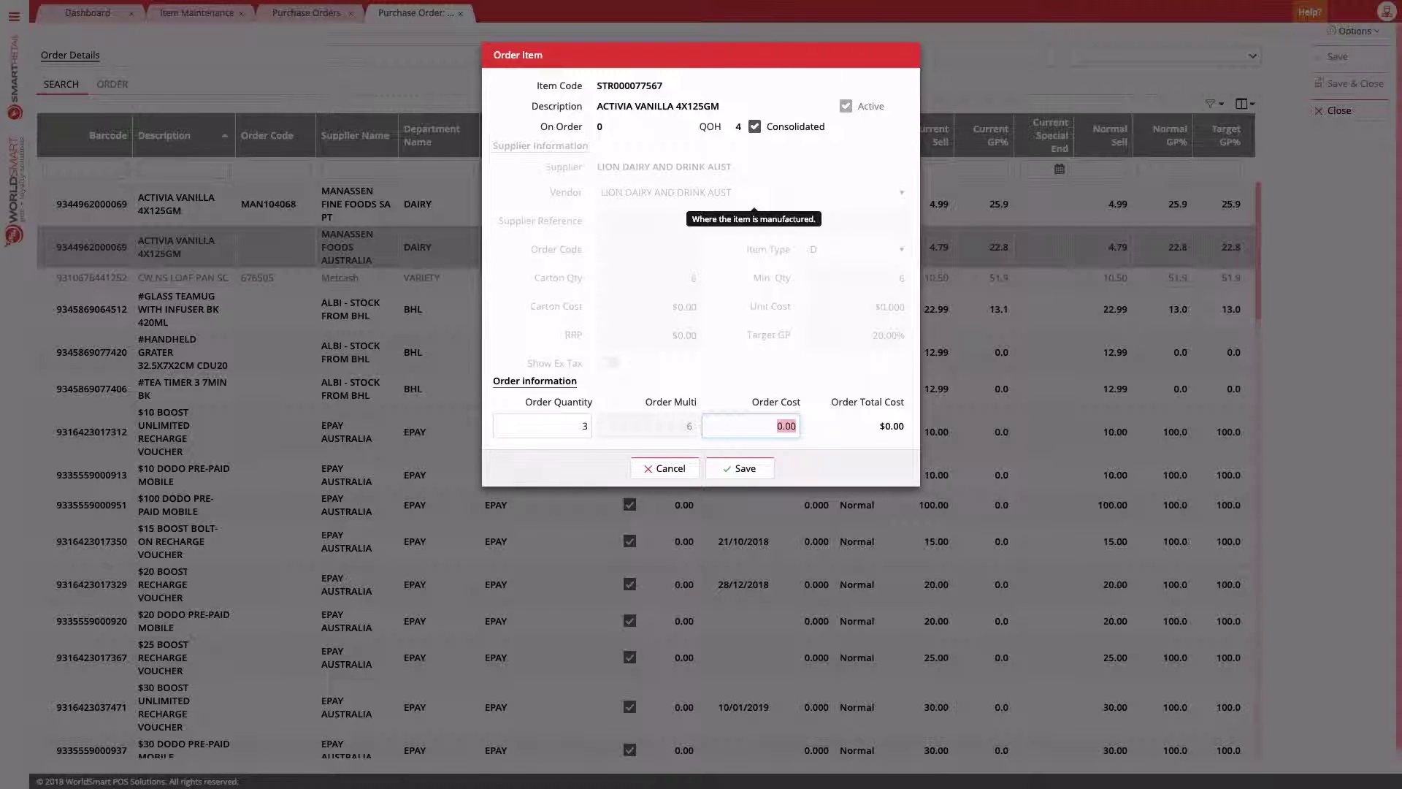
left_click(731, 468)
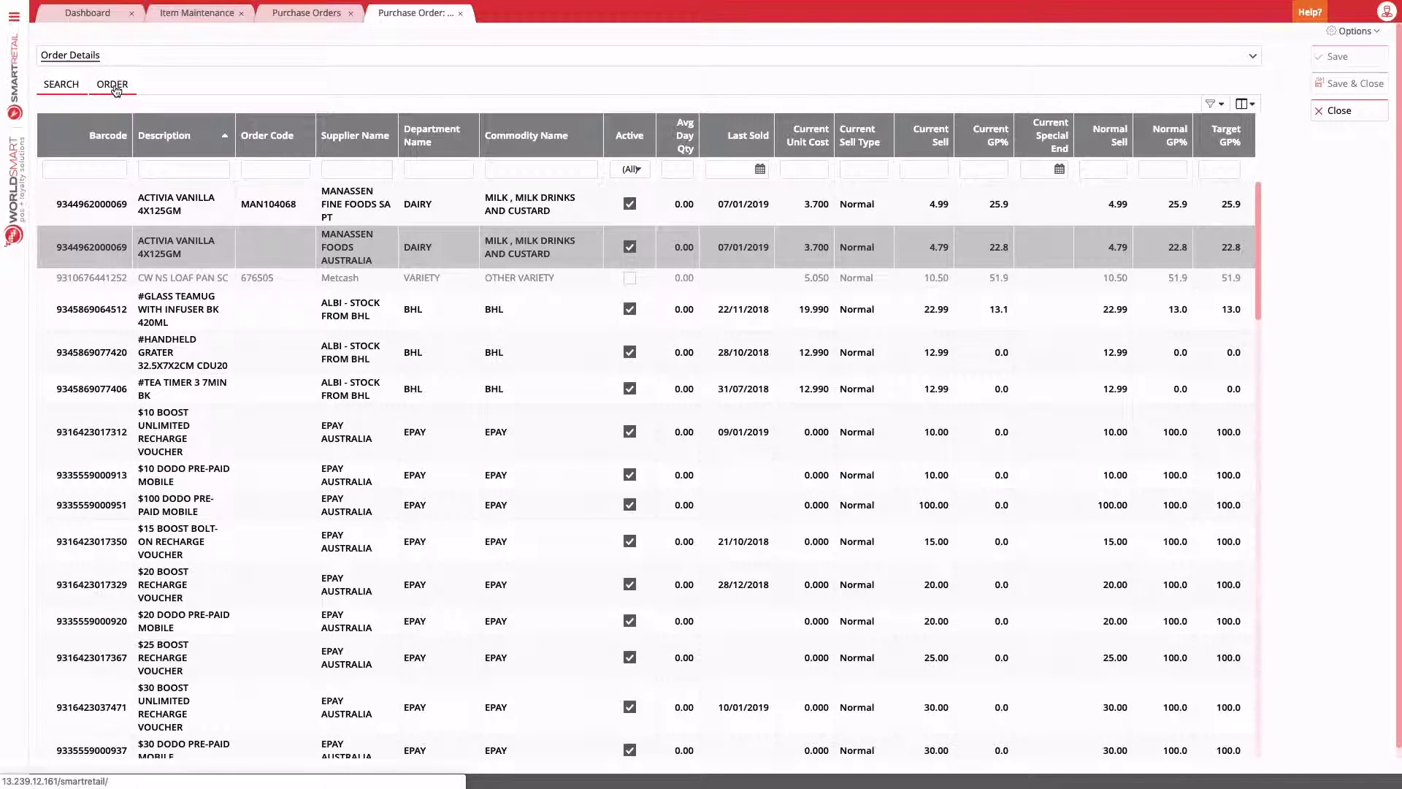
Close the order after reviewing its lines, and open the e-mail form for the LION DAIRY AND DRINK AUST order.
left_click(113, 86)
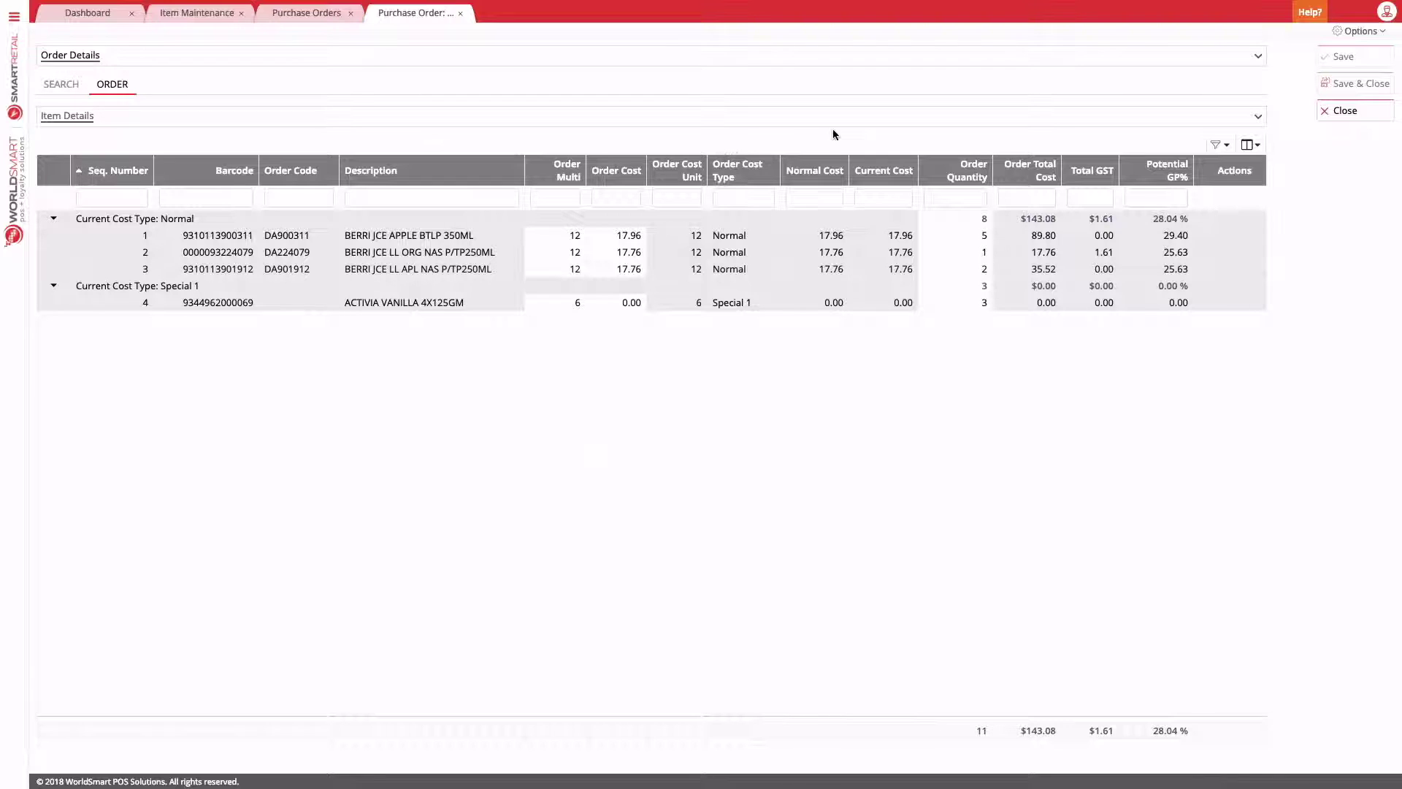
left_click(1349, 115)
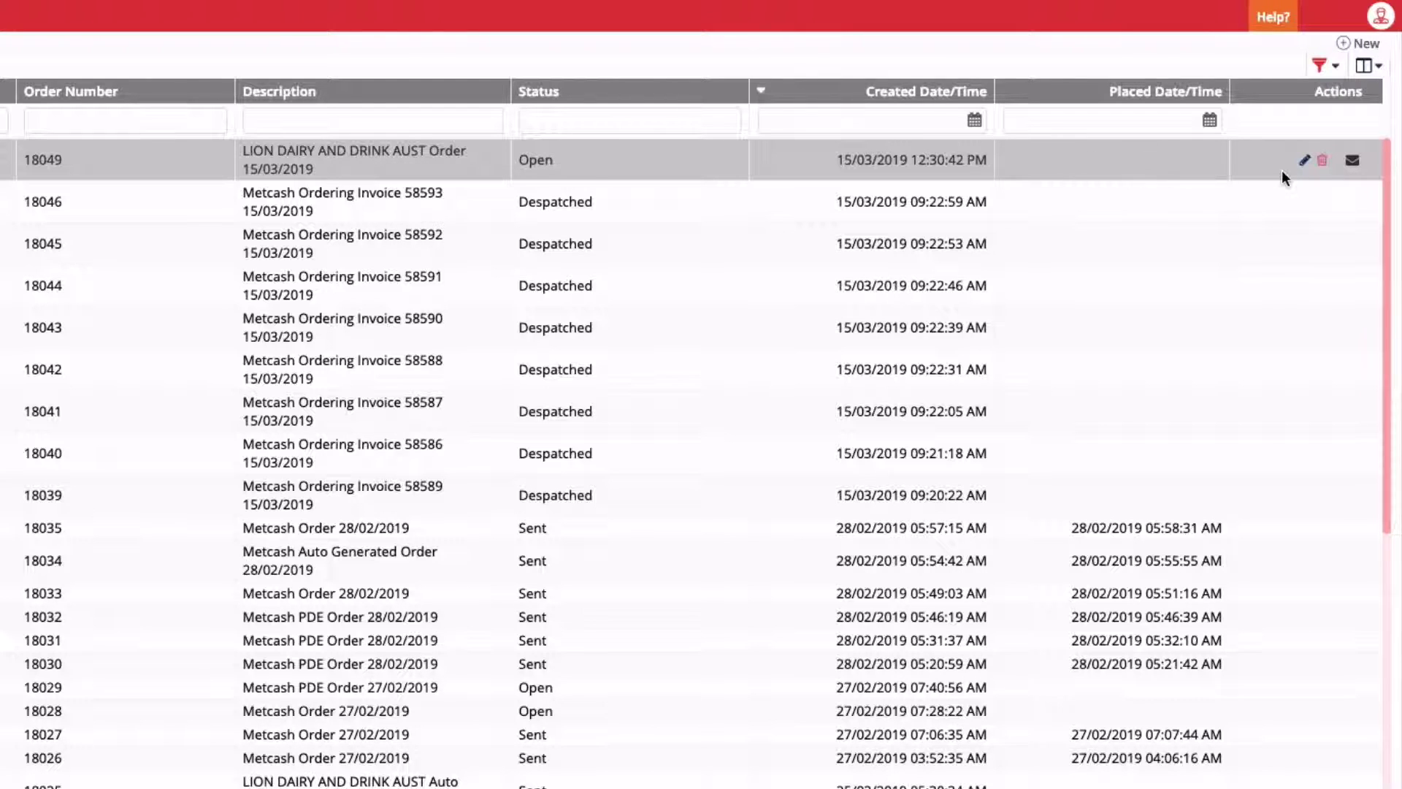
left_click(1353, 161)
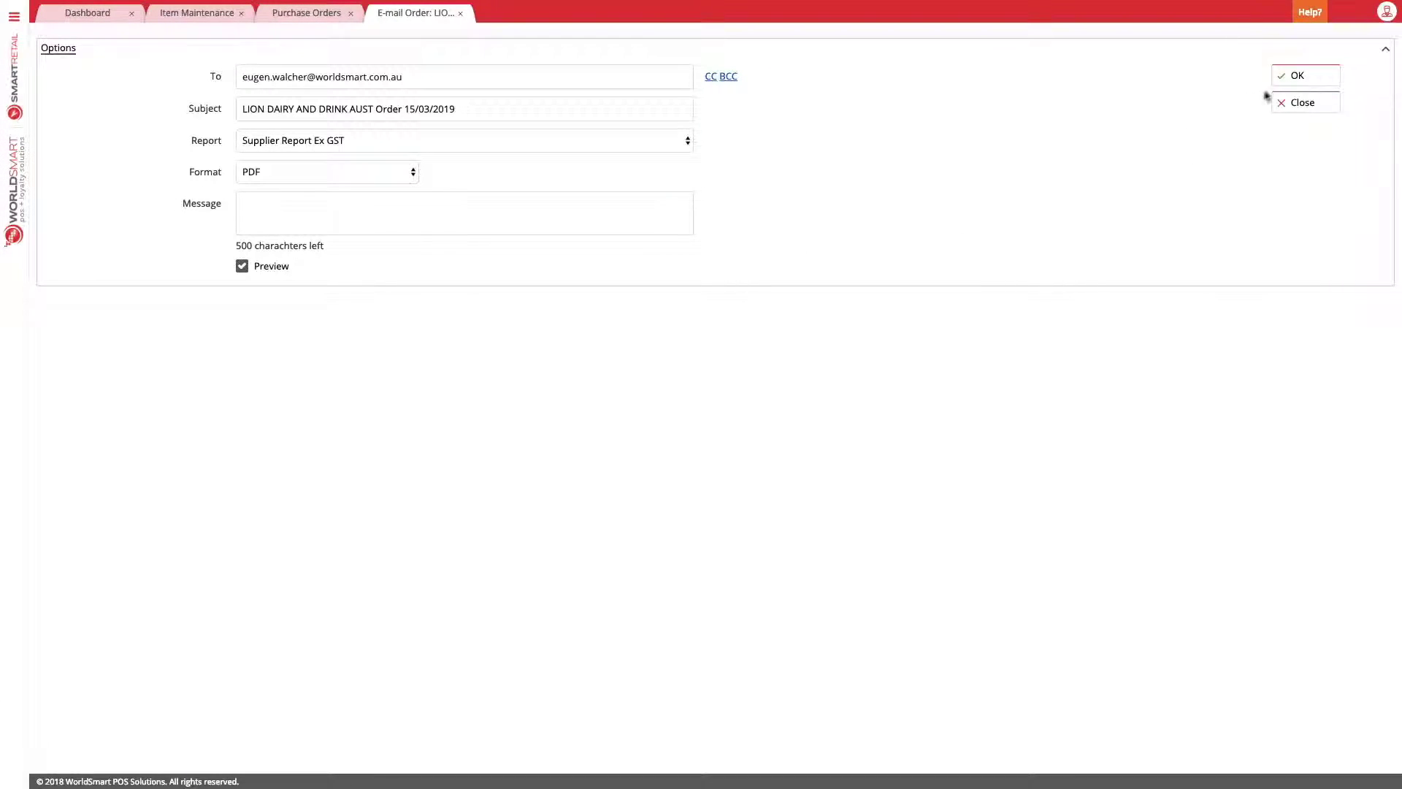
Generate the e-mail preview of the LION DAIRY AND DRINK AUST order and open its printable supplier order report.
left_click(1291, 76)
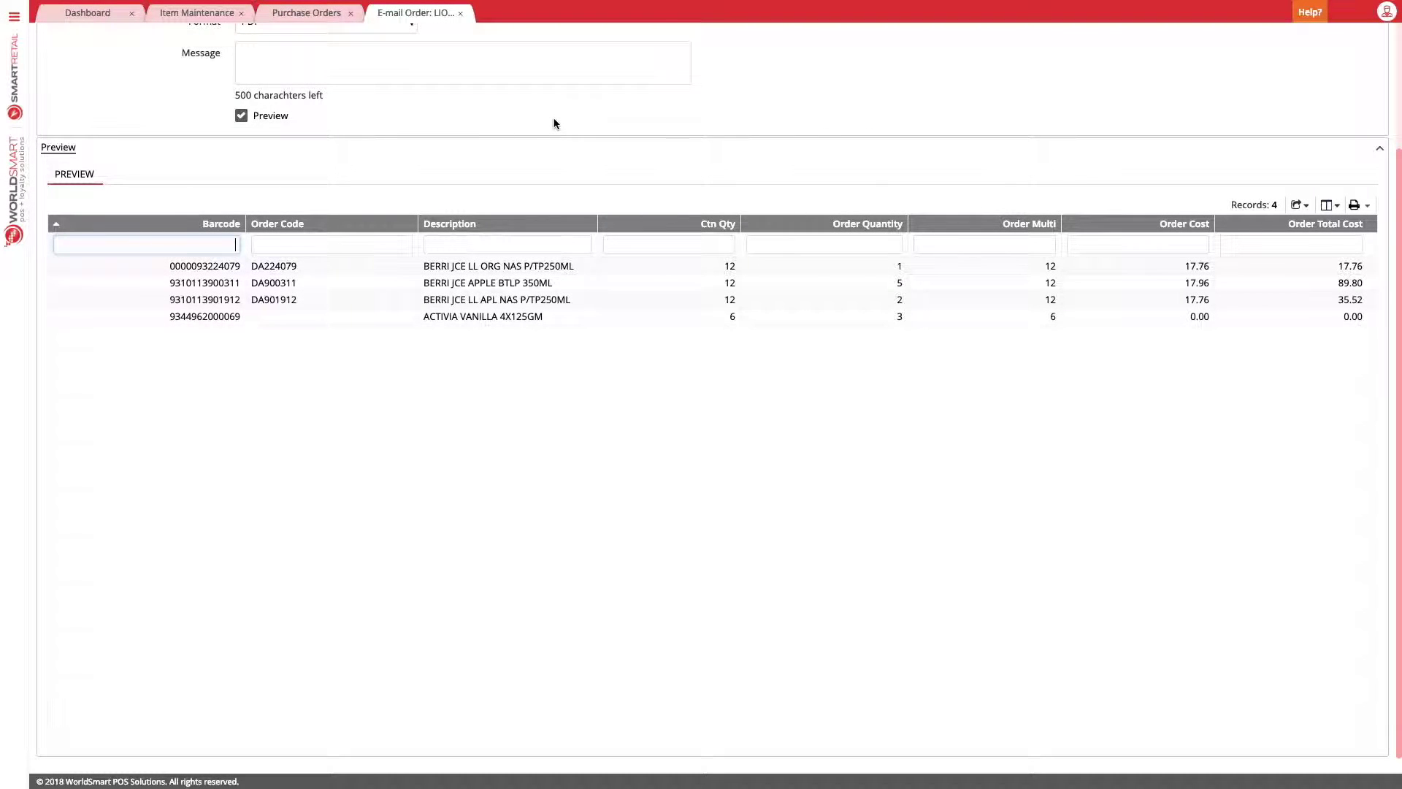
scroll(553, 123, "up", 3)
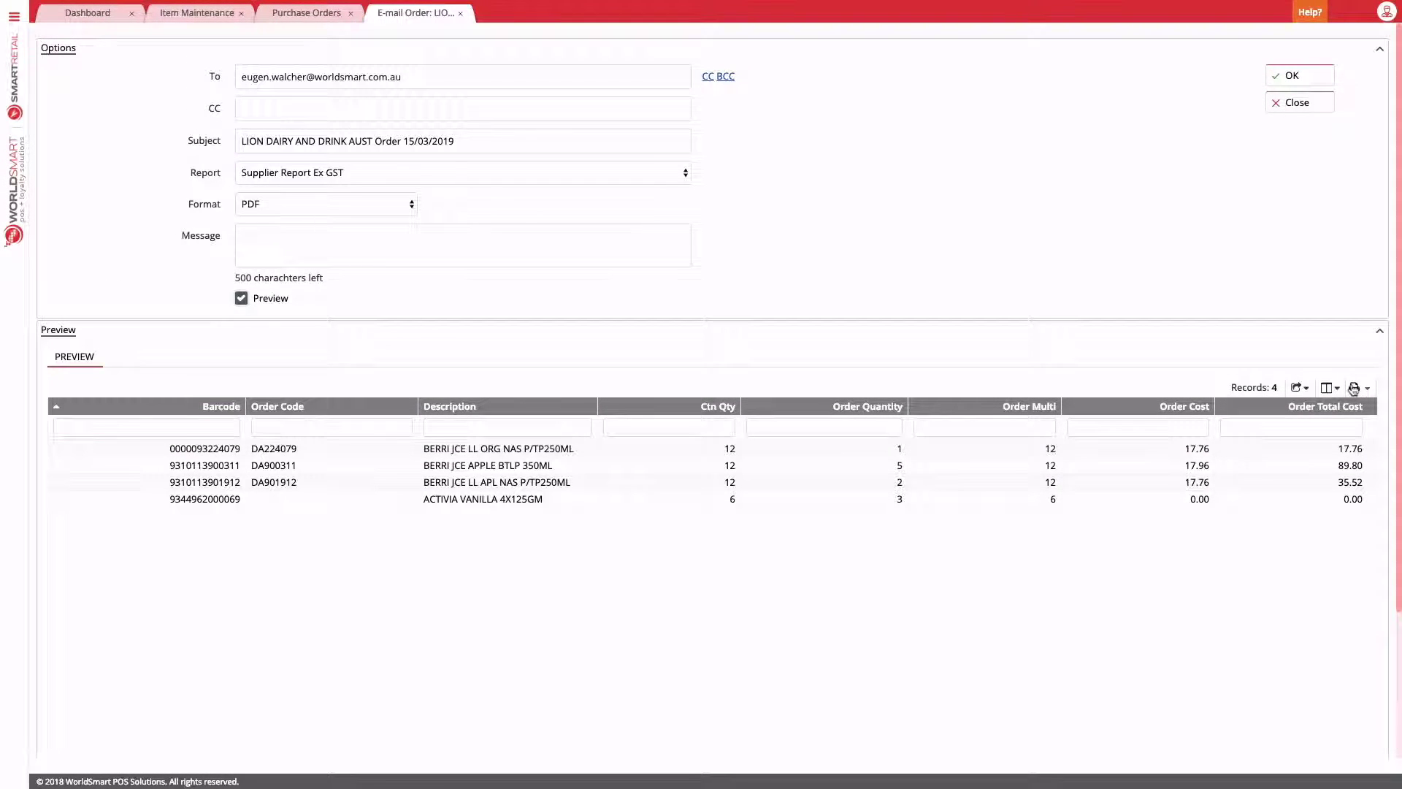
left_click(1366, 387)
mouse_move(1290, 448)
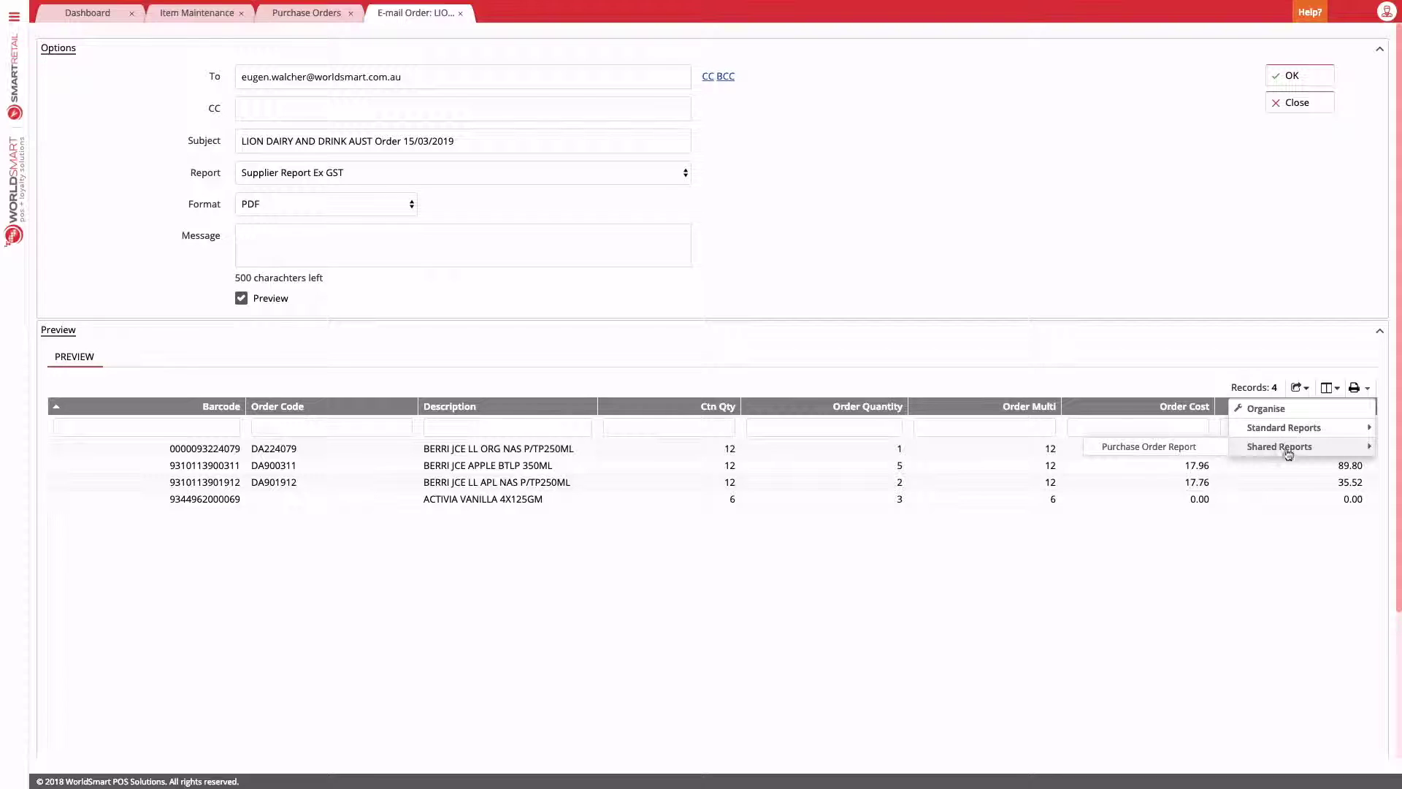
left_click(1205, 429)
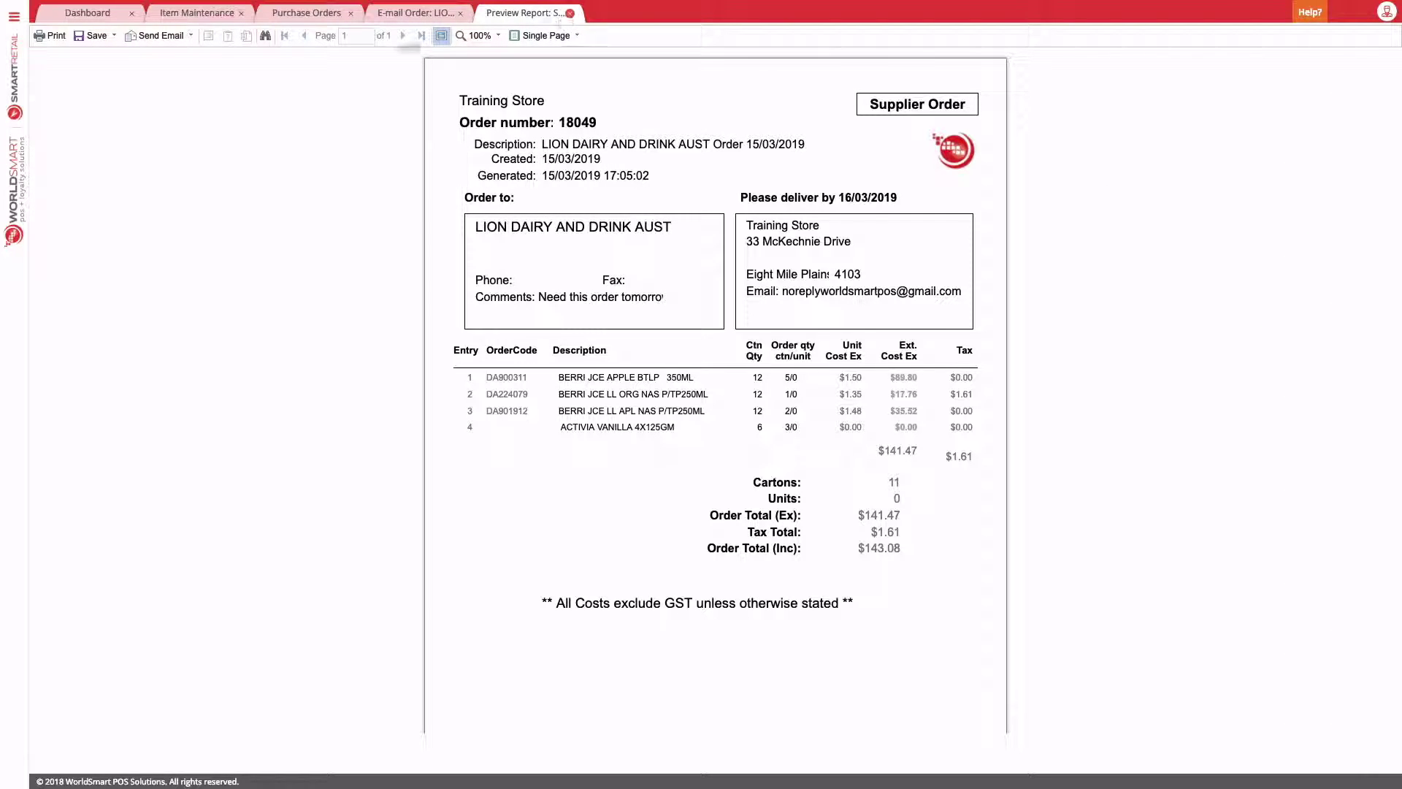
Close the supplier order report after checking and cancelling its print setup, and turn off the e-mail's Preview option.
left_click(47, 37)
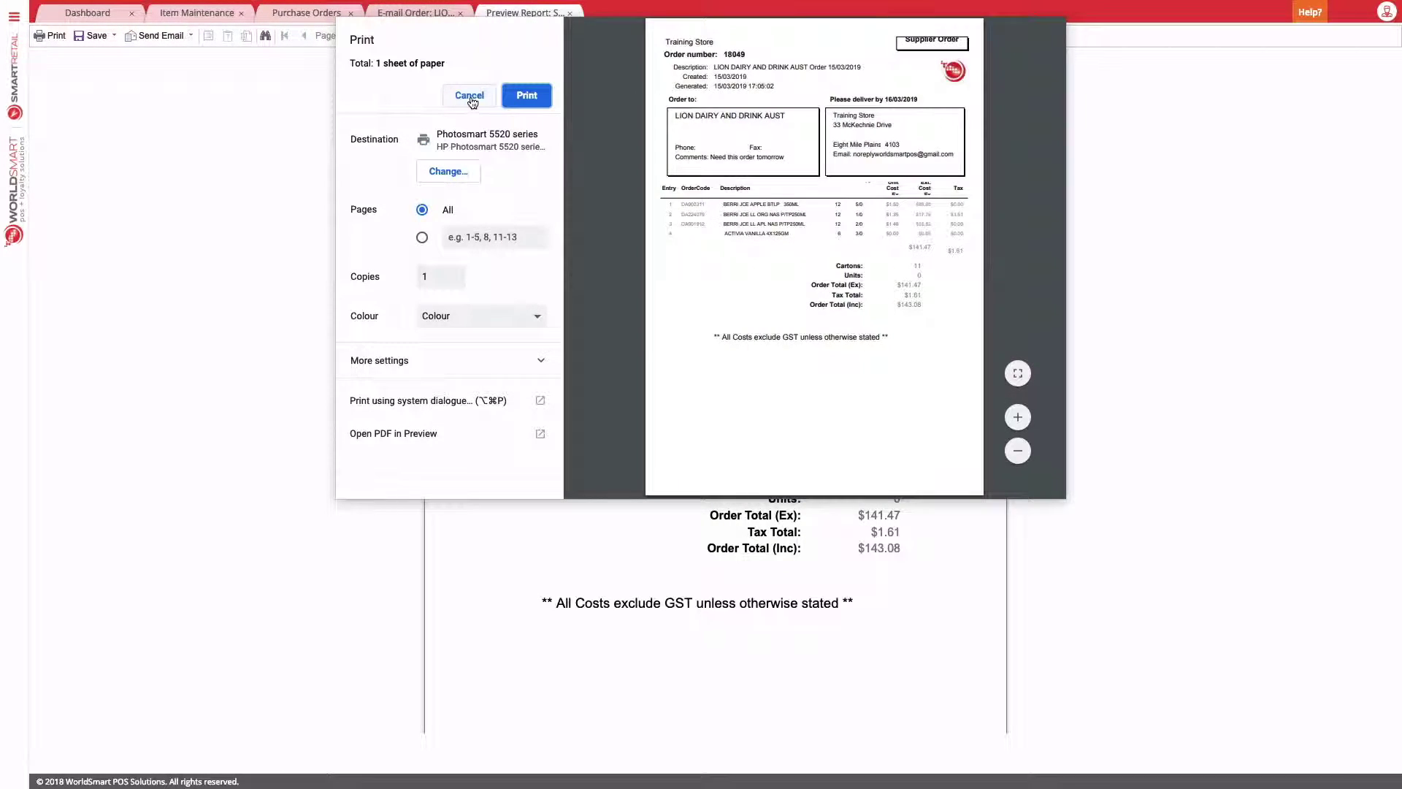
left_click(470, 97)
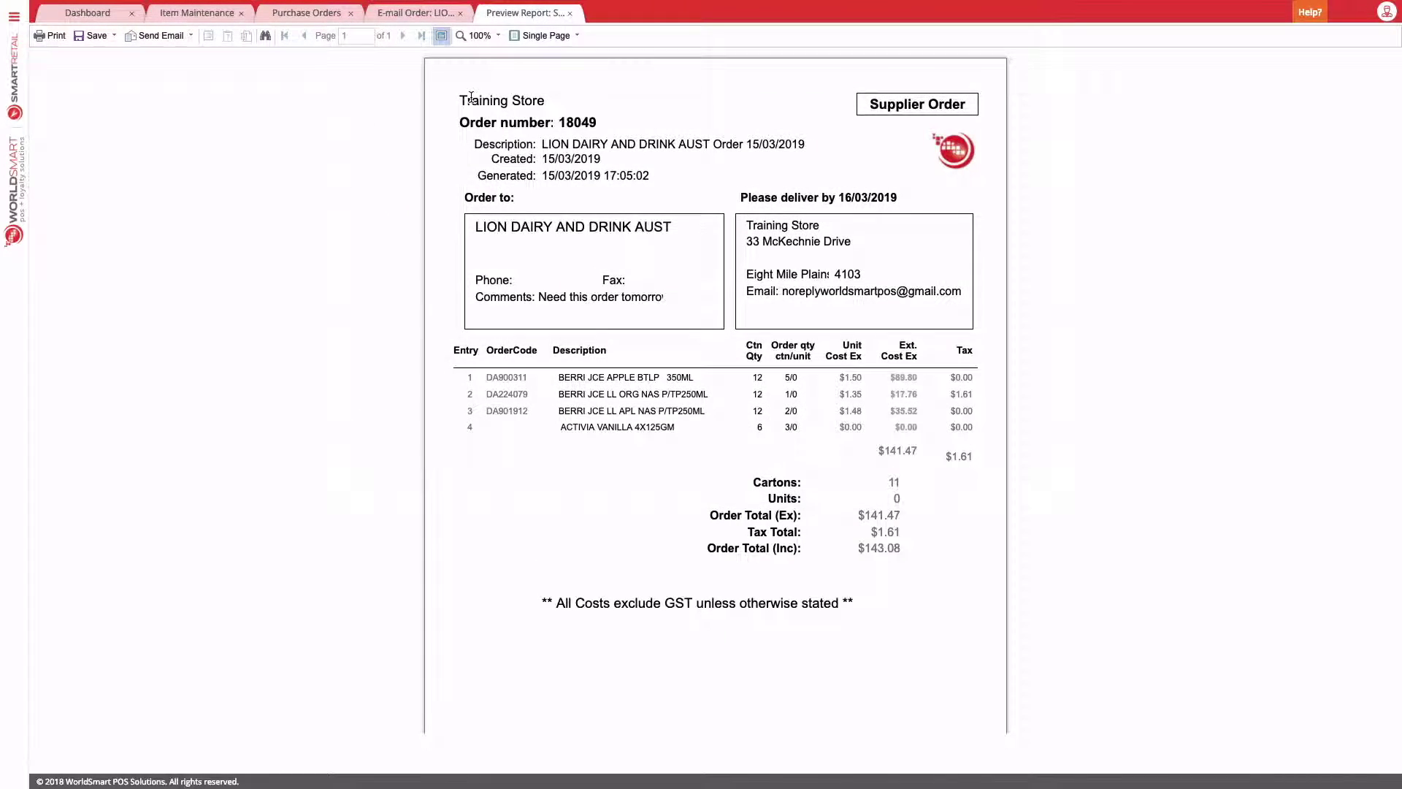
left_click(570, 13)
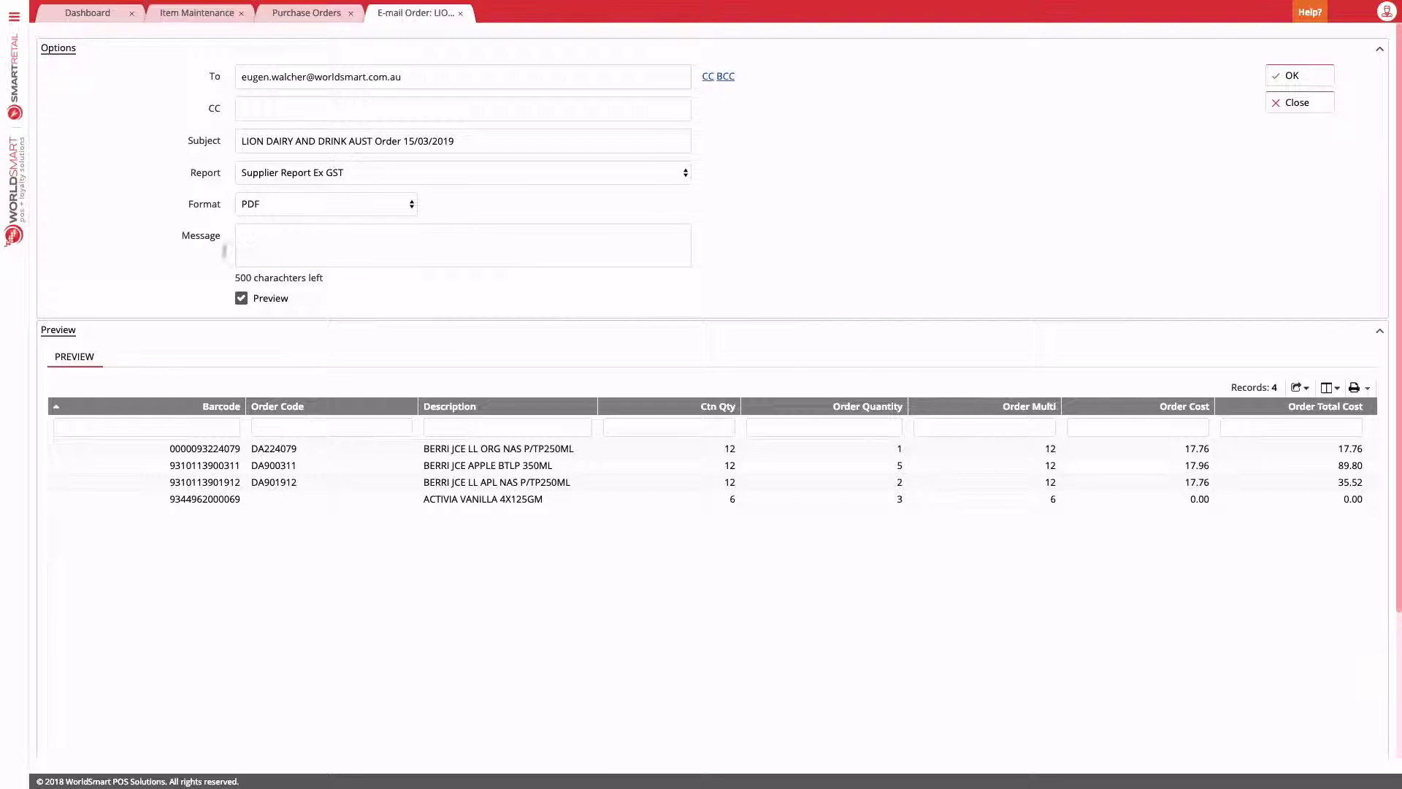
left_click(241, 299)
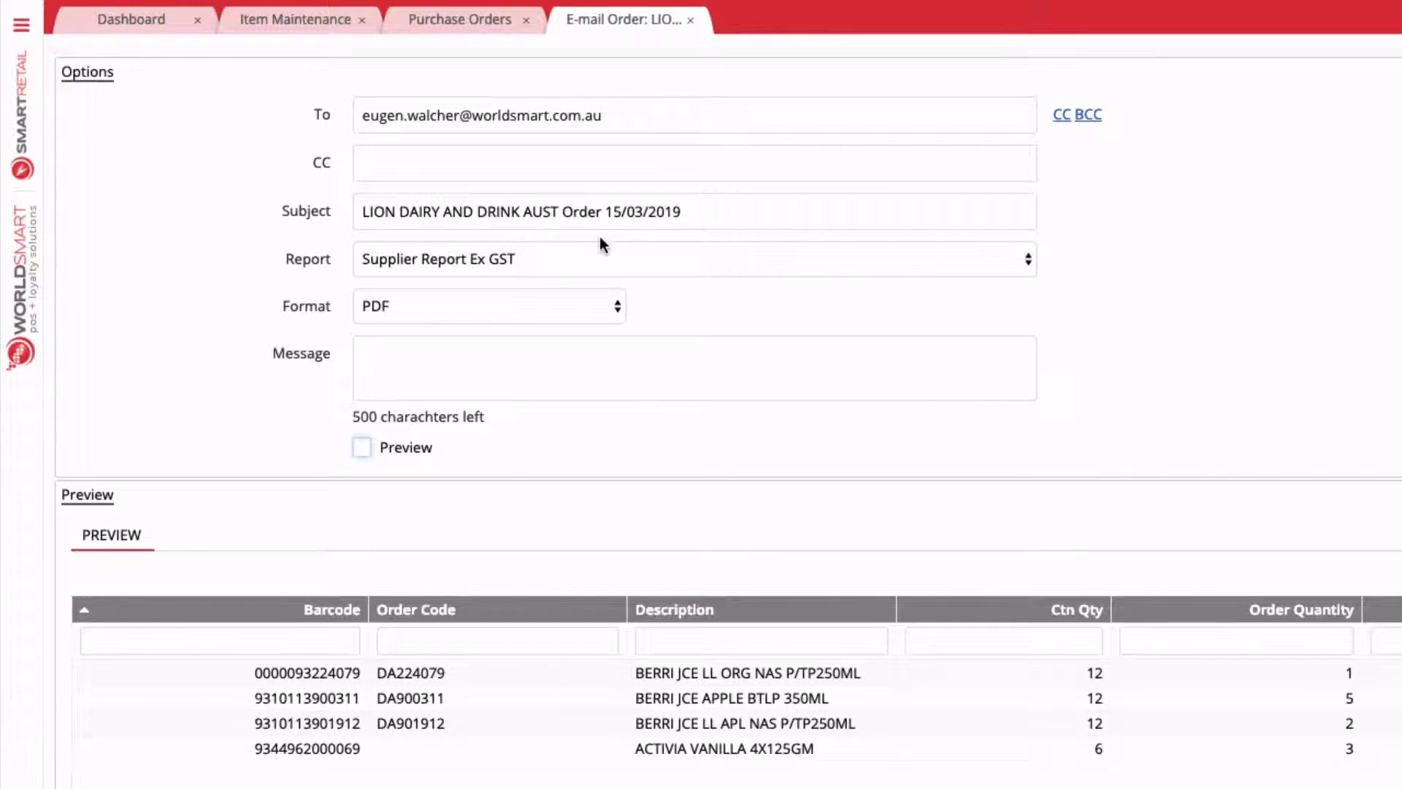
Find the supplier with code LIONMILK in Supplier Maintenance and open its record.
left_click(22, 26)
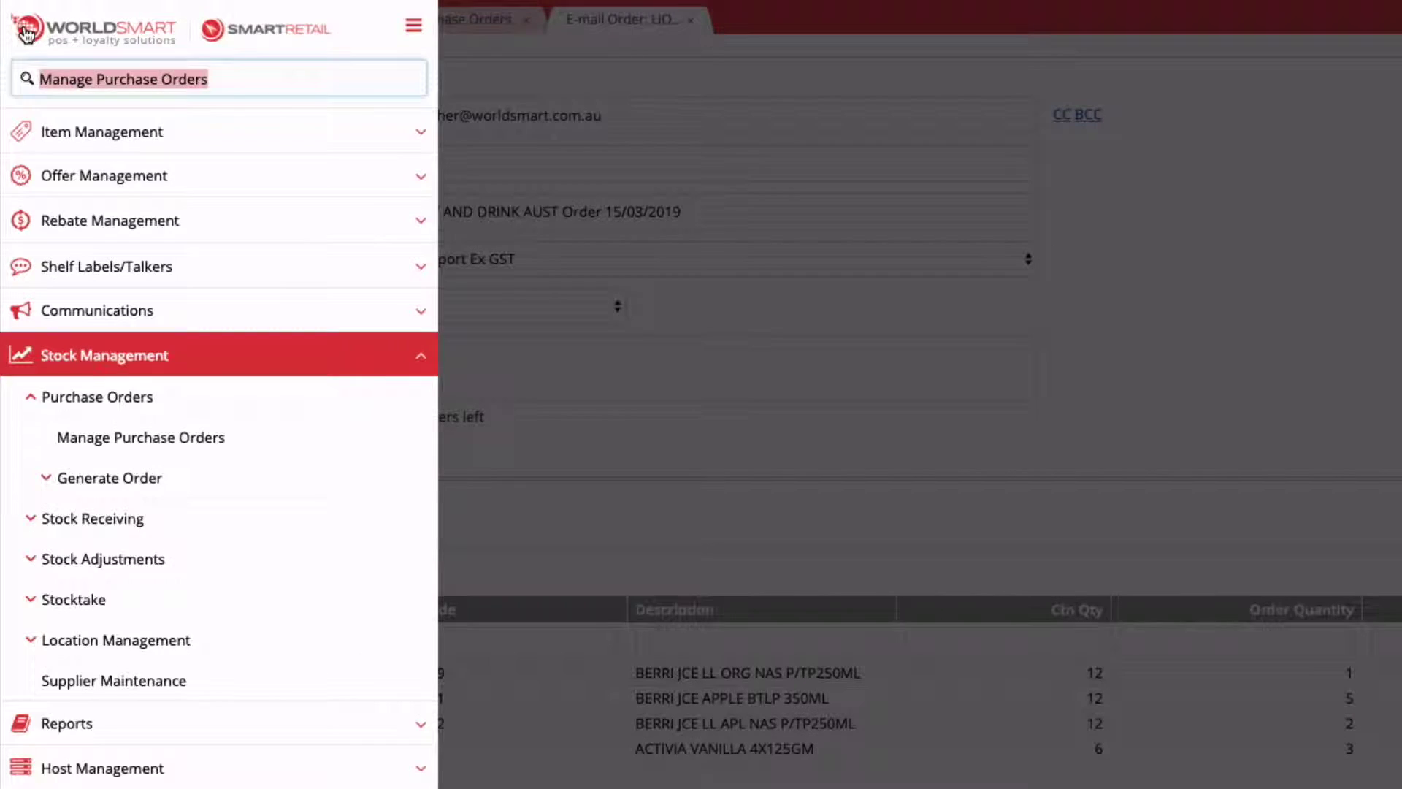
type("suppl")
key("Return")
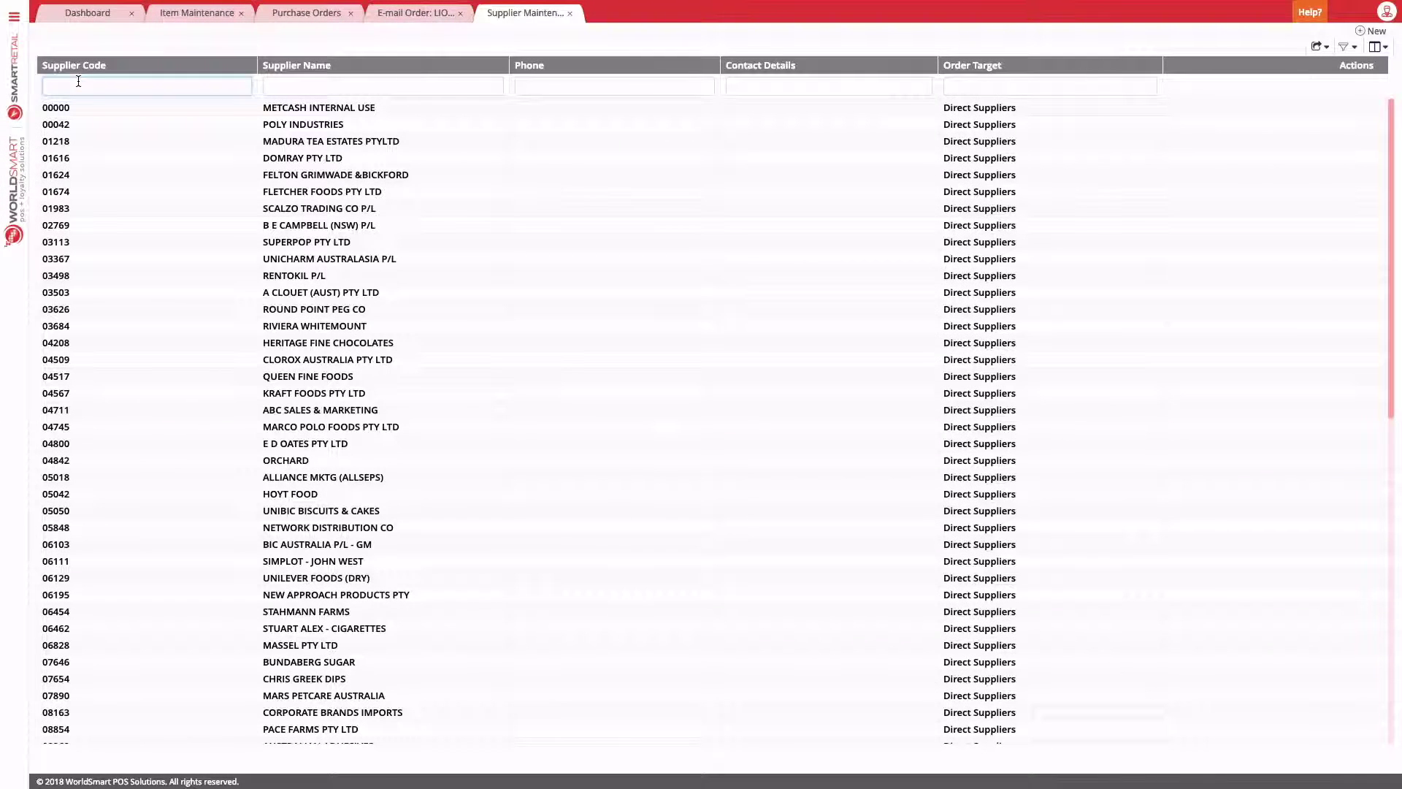
type("LIONMILK")
double_click(112, 108)
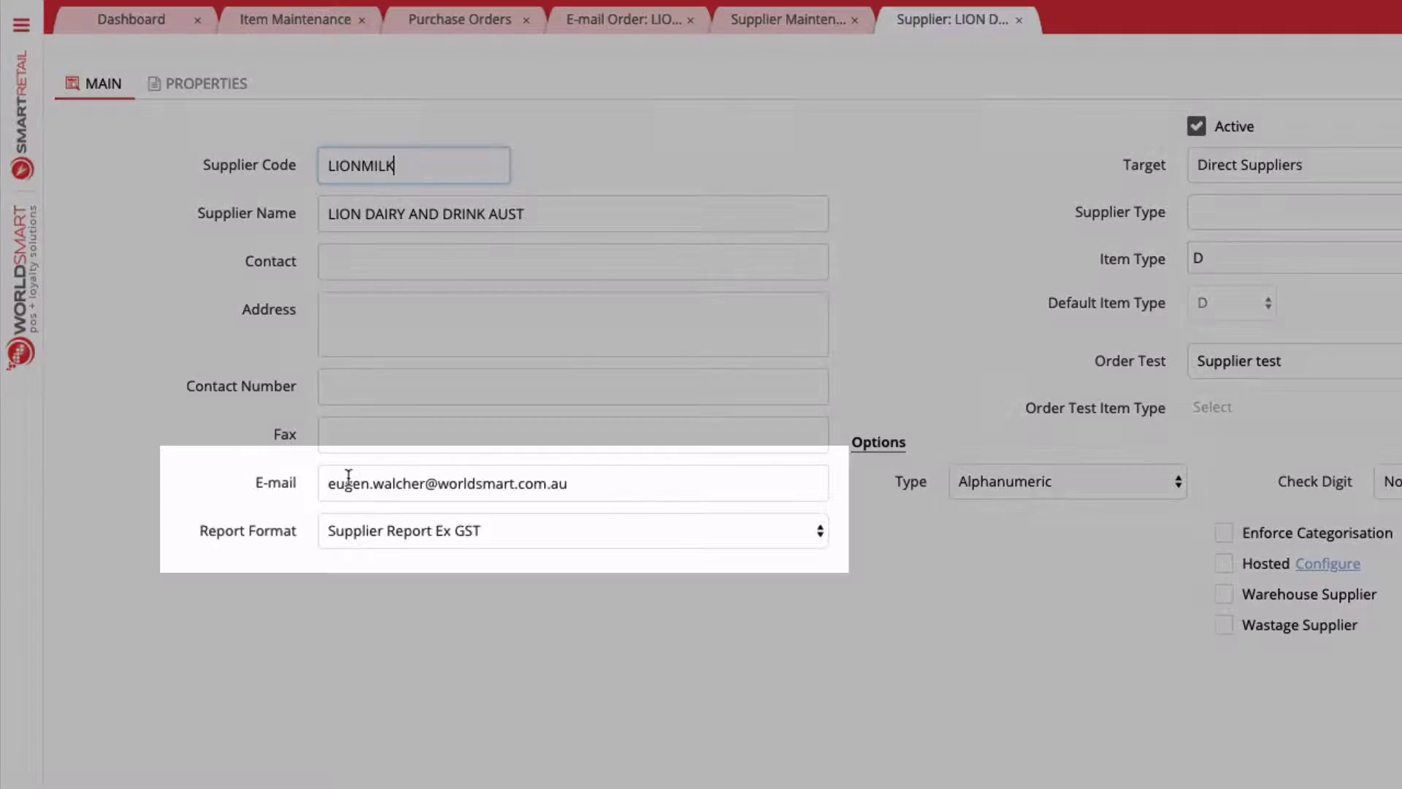
Examine the LIONMILK supplier's e-mail address and available report formats, keep Supplier Report Ex GST, and close the record.
left_click(351, 475)
left_click_drag(335, 485, 586, 492)
left_click(588, 491)
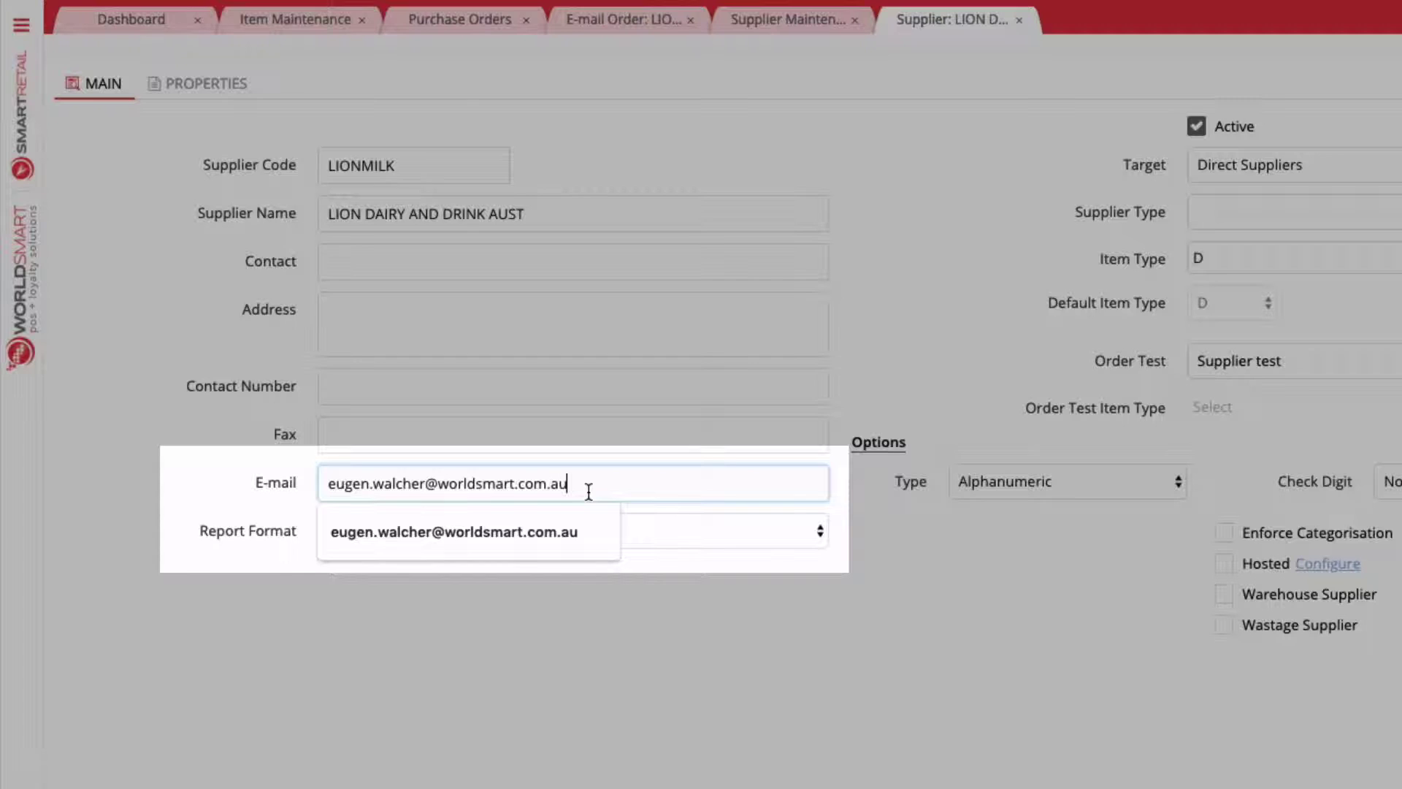
left_click(602, 529)
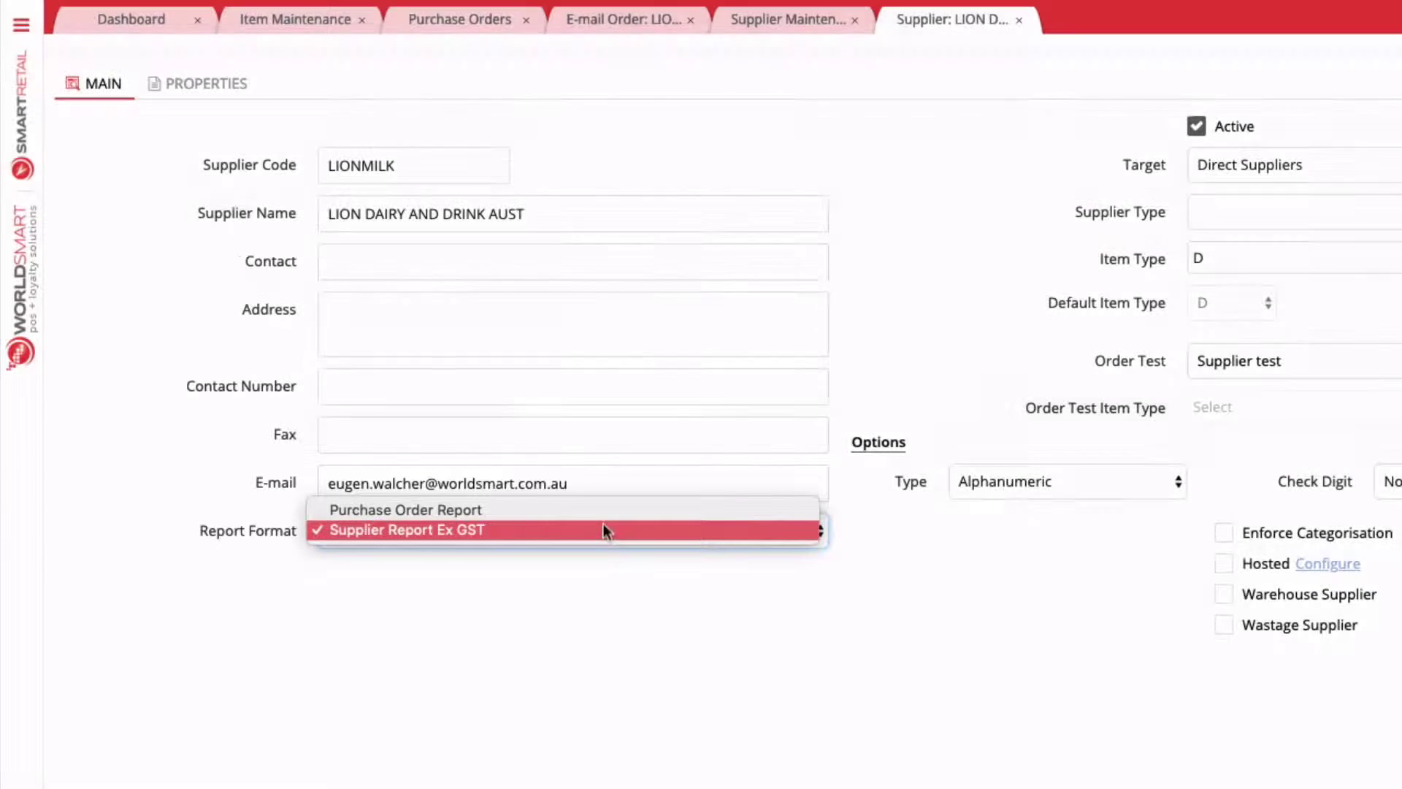
left_click(602, 527)
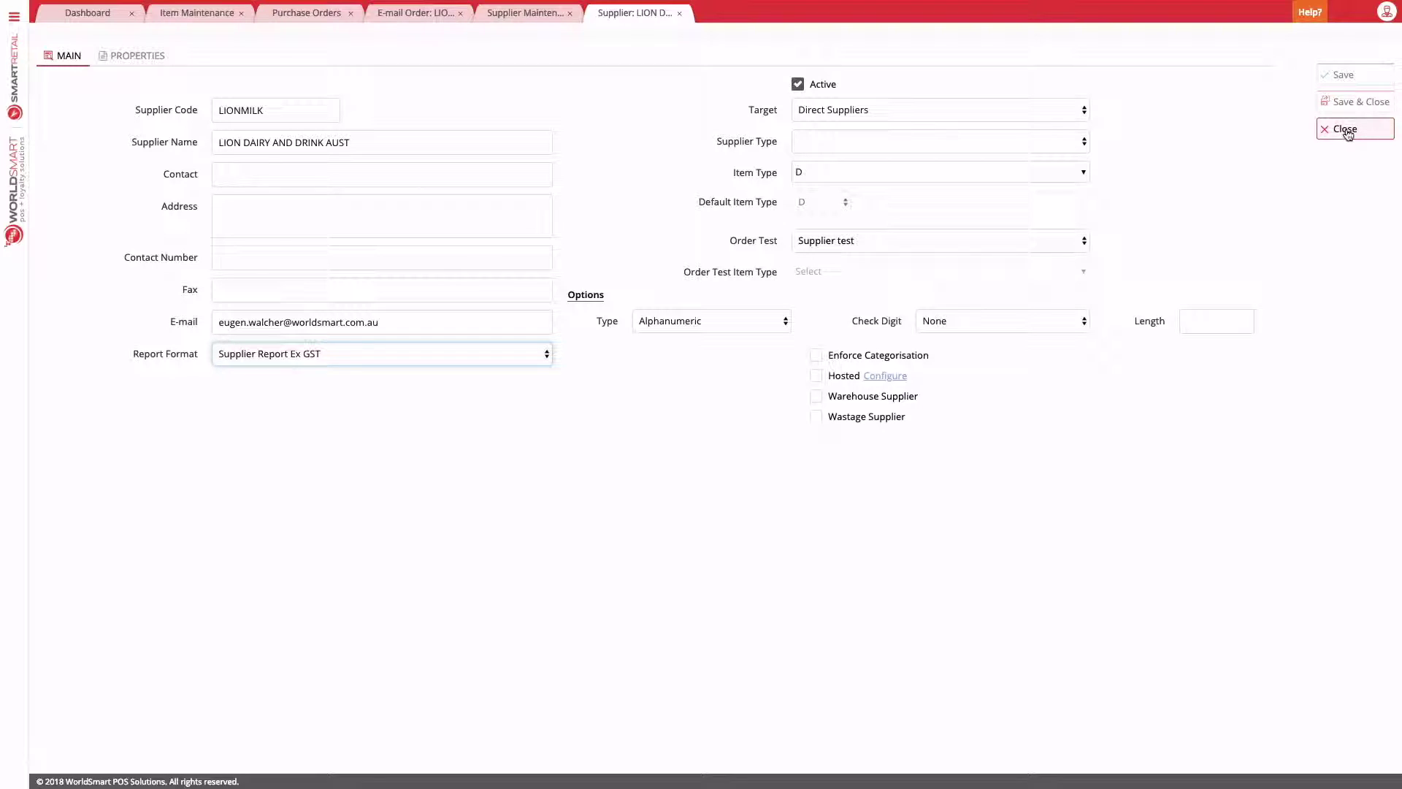
left_click(1345, 130)
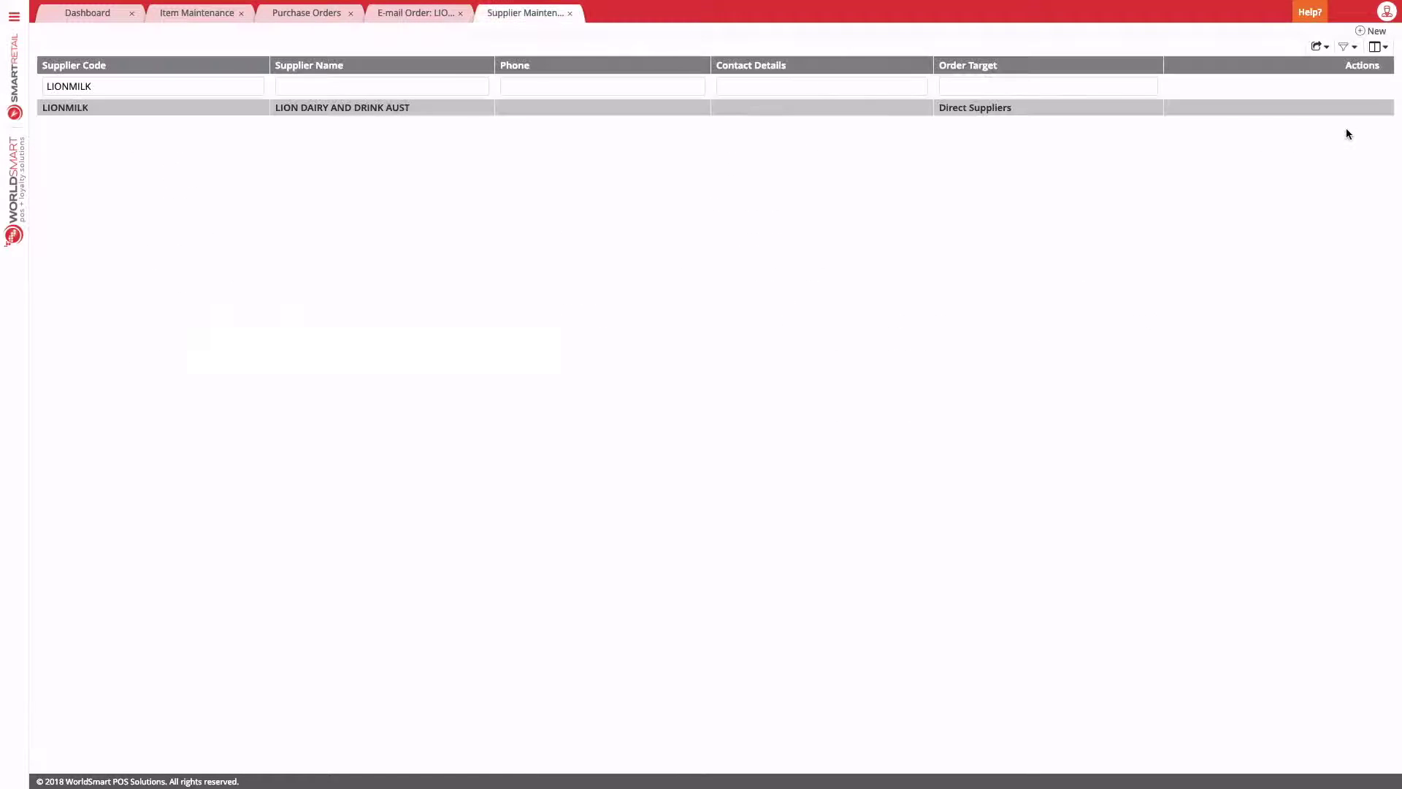
Return to the LION DAIRY AND DRINK AUST e-mail form, send the order to the supplier, and close the form.
left_click(417, 14)
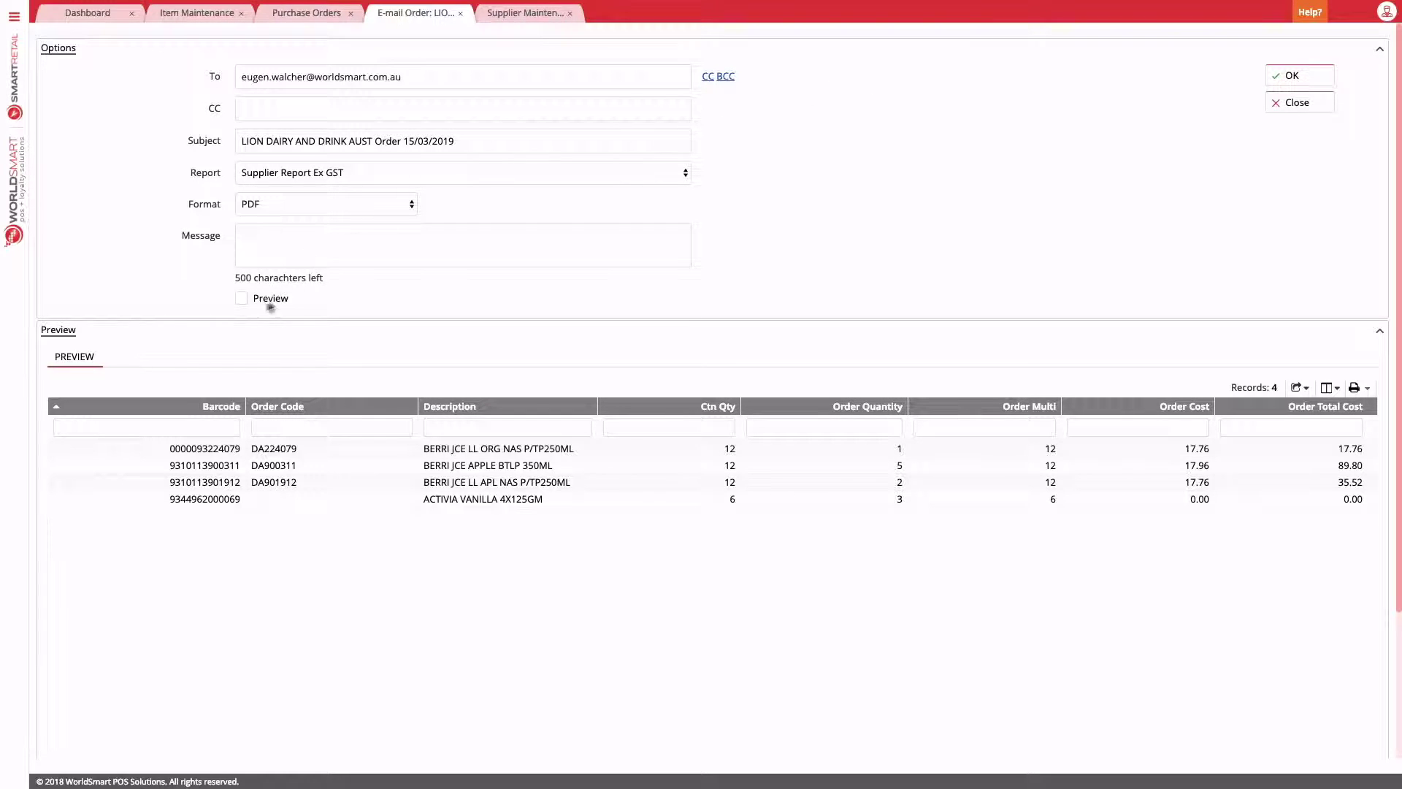
left_click(1305, 81)
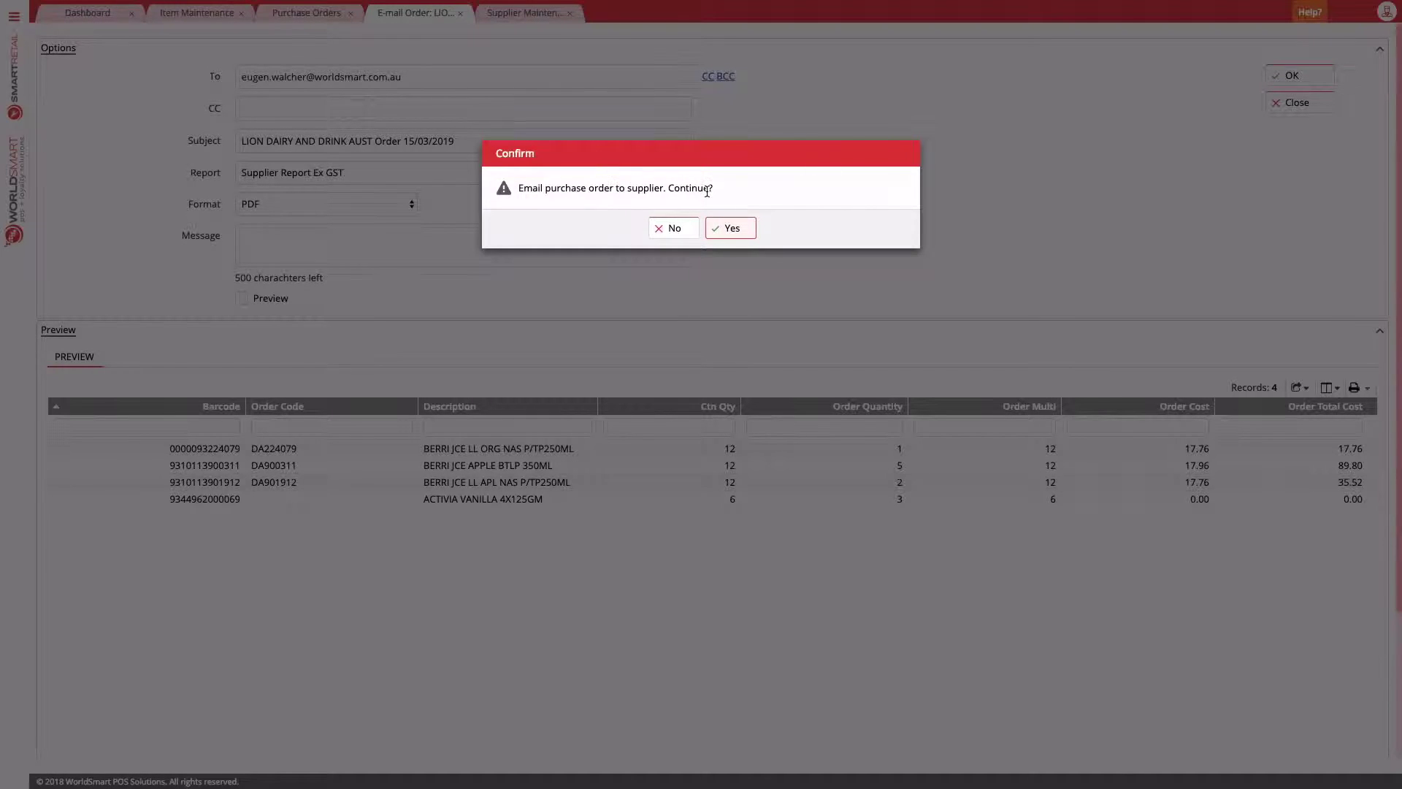
left_click(745, 229)
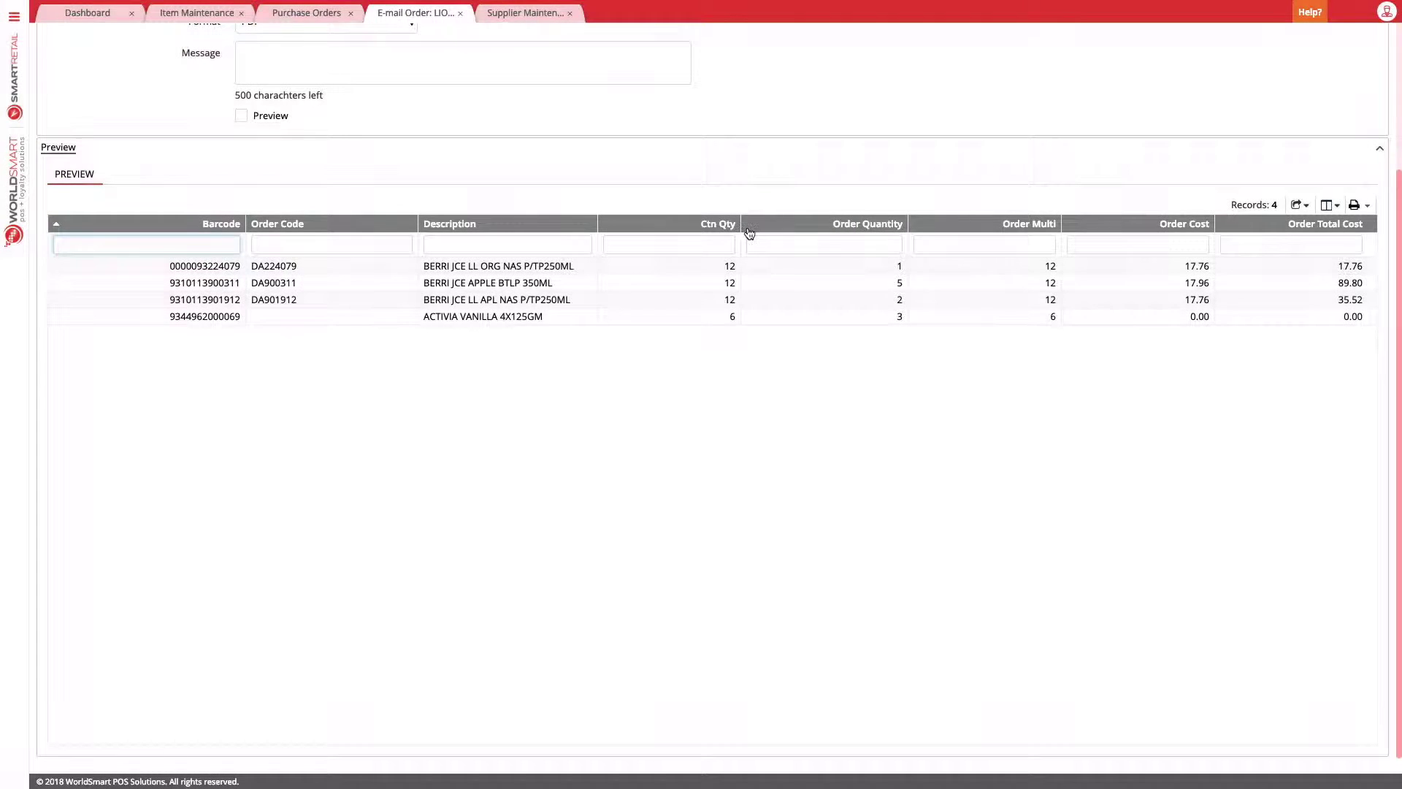
scroll(749, 233, "up", 3)
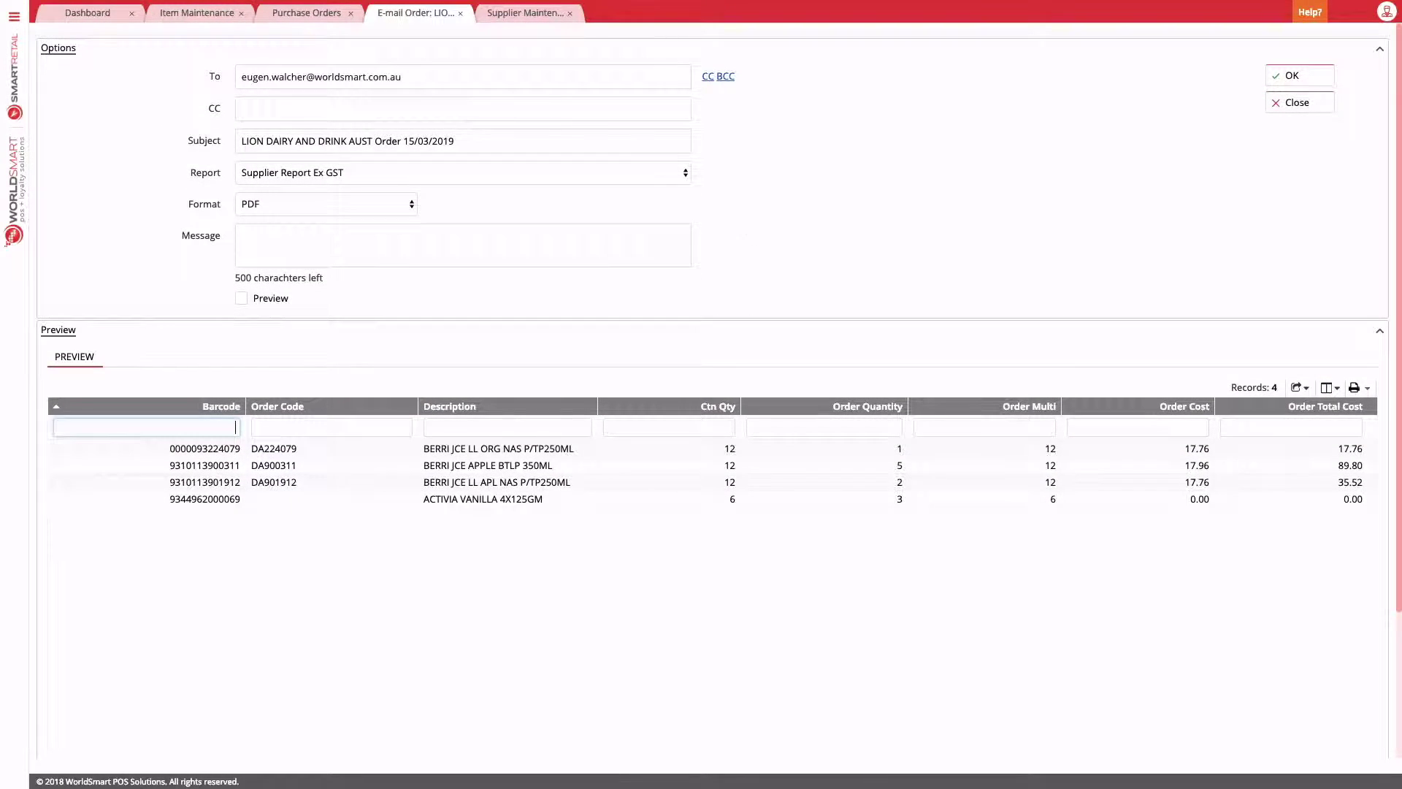
left_click(461, 13)
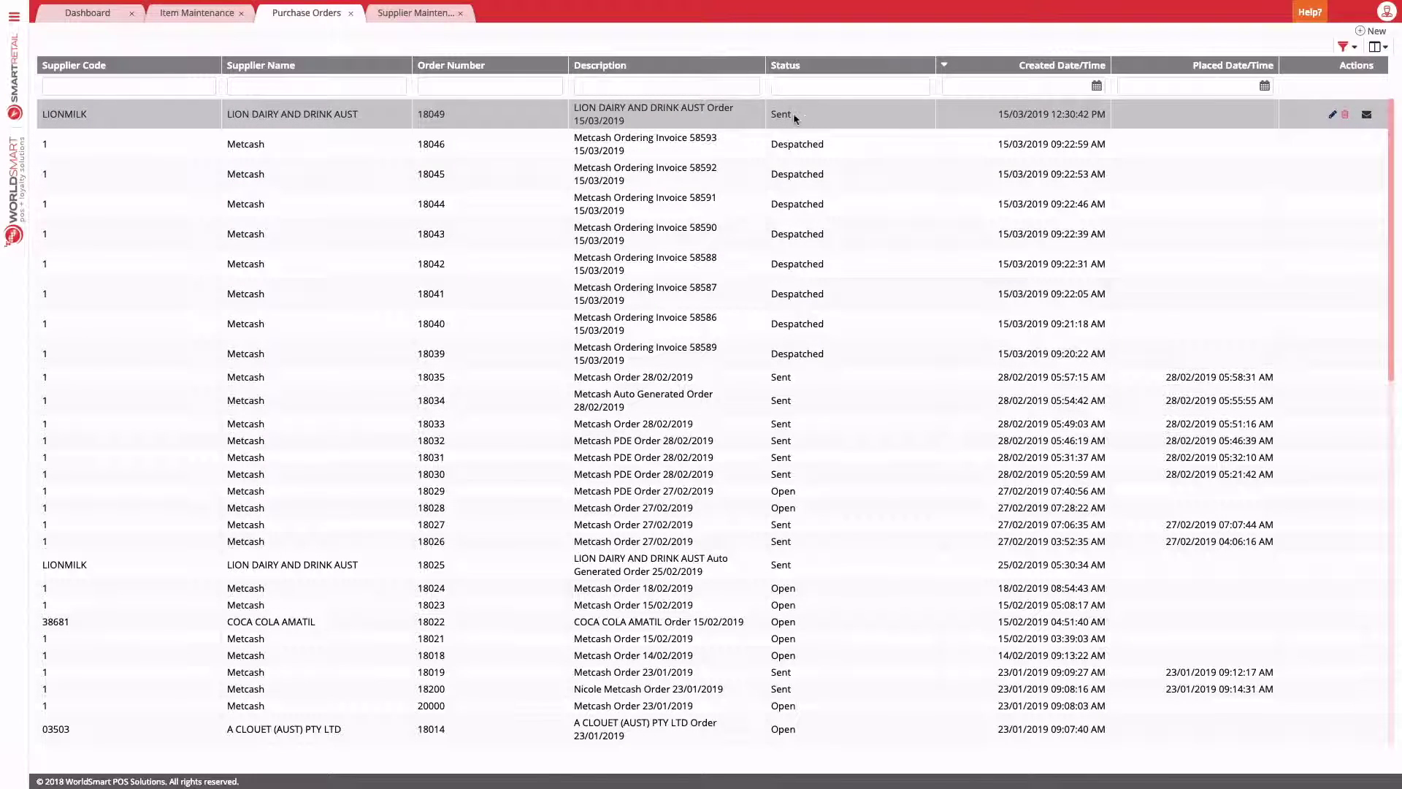
Filter the purchase orders by supplier code LION and e-mail both LION DAIRY AND DRINK AUST orders to the supplier together.
left_click(67, 89)
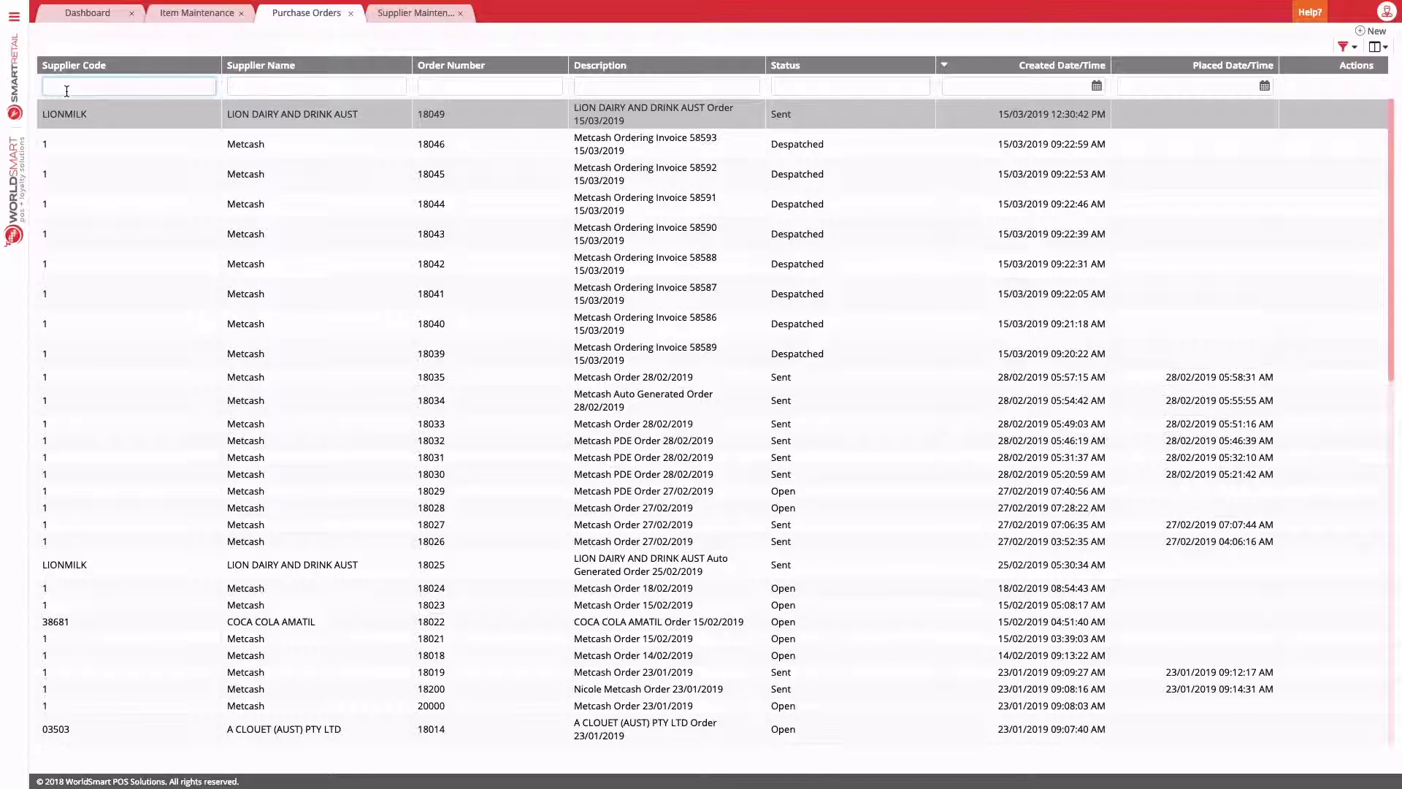
type("ON")
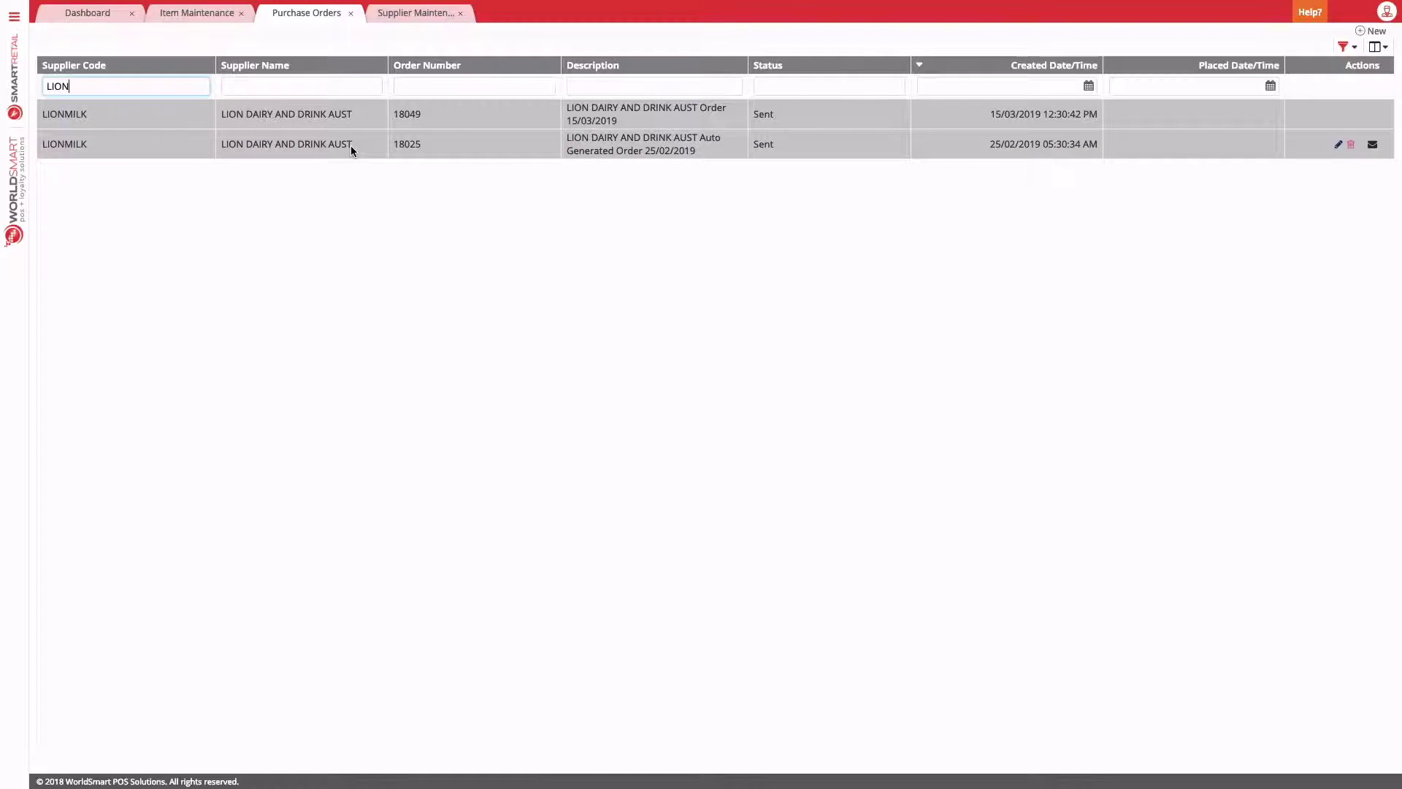
left_click(690, 114)
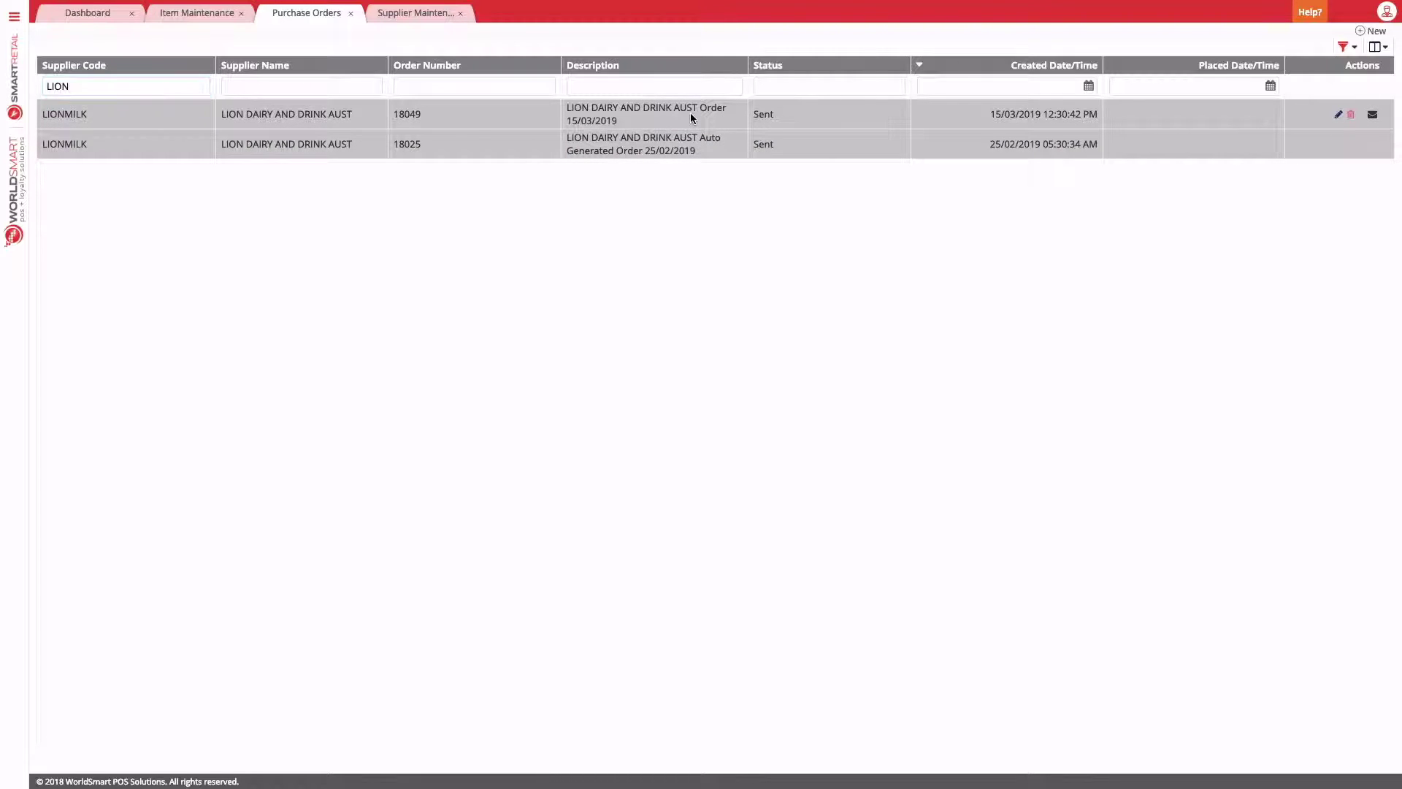
left_click(721, 126)
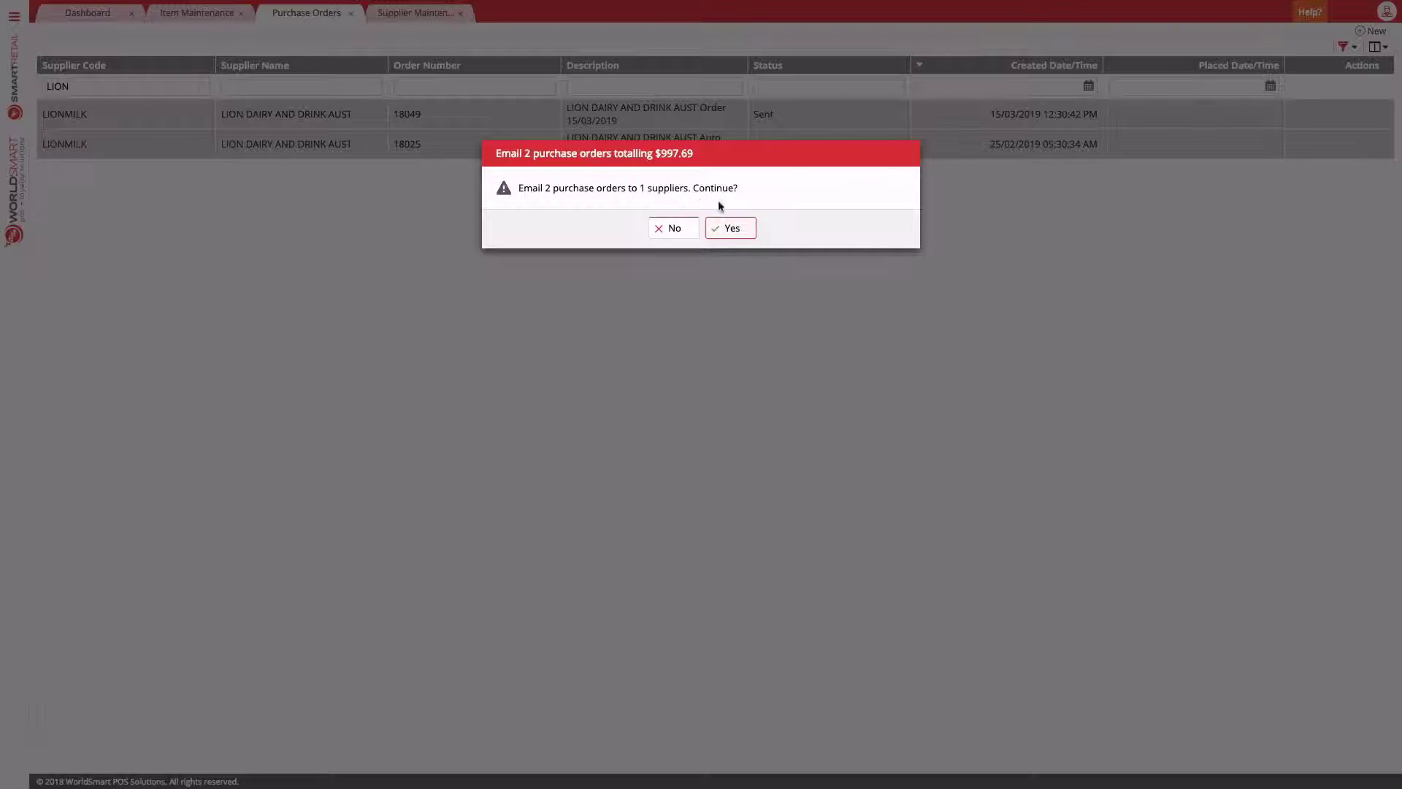
left_click(724, 227)
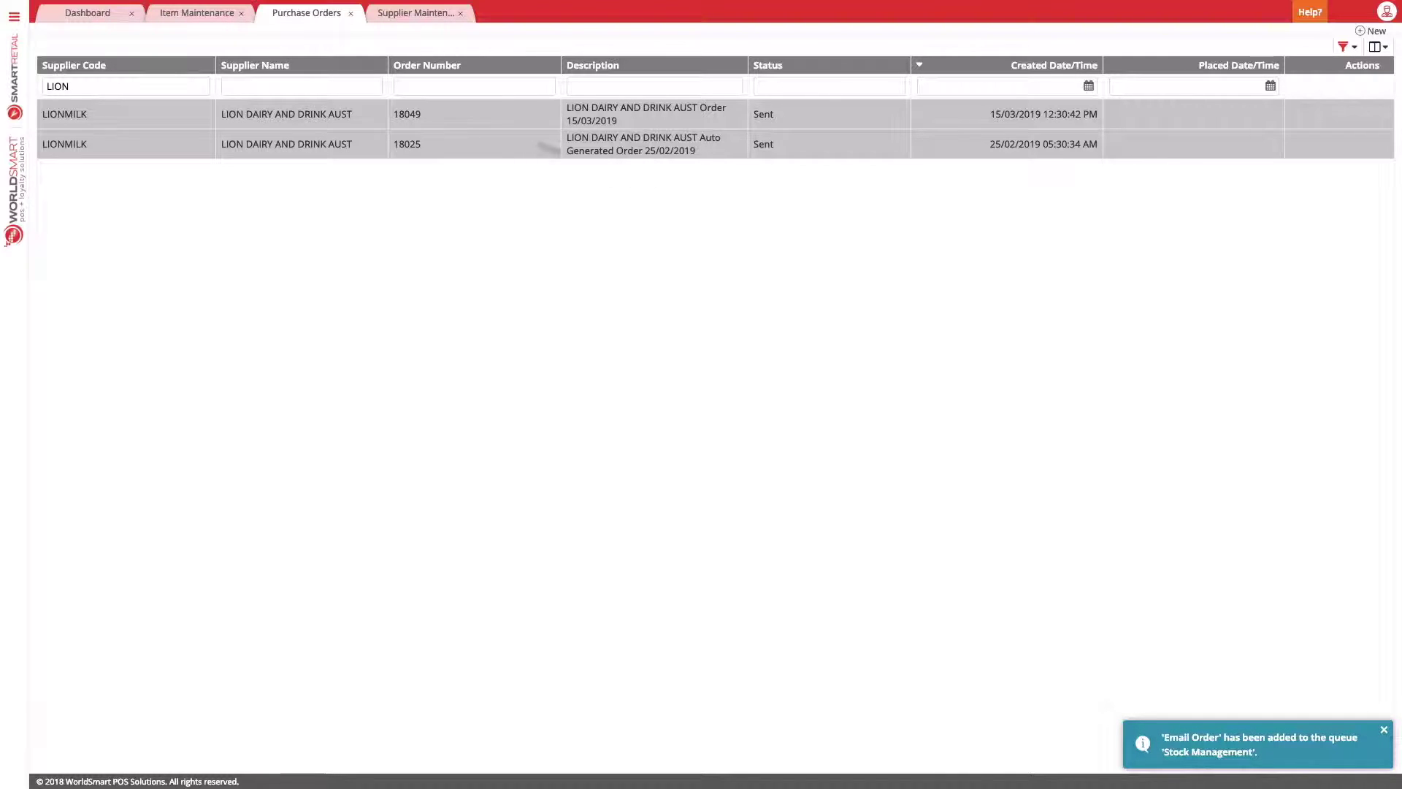
Clear the supplier code filter and turn on checkbox selection in the purchase order list.
left_click_drag(88, 85, 38, 89)
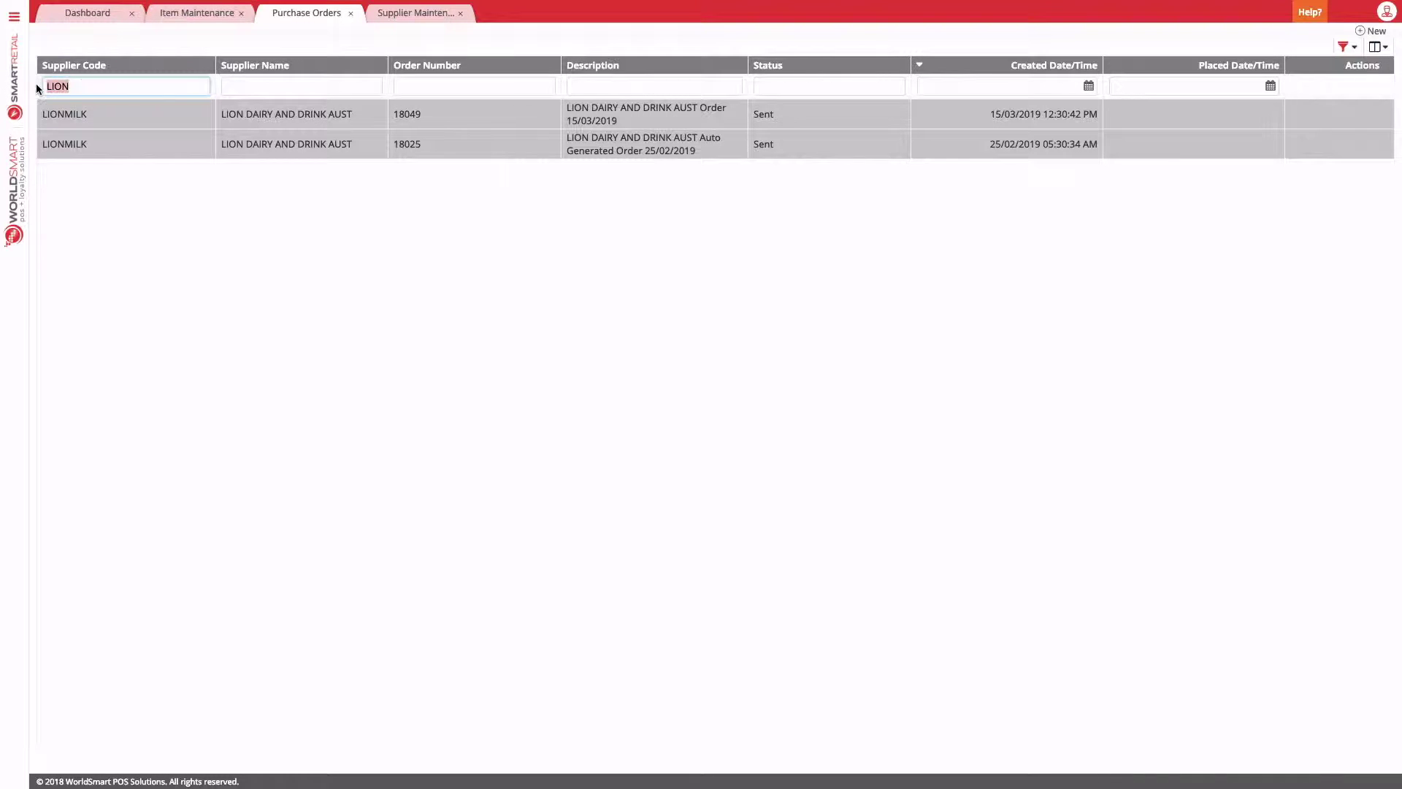
key("BackSpace")
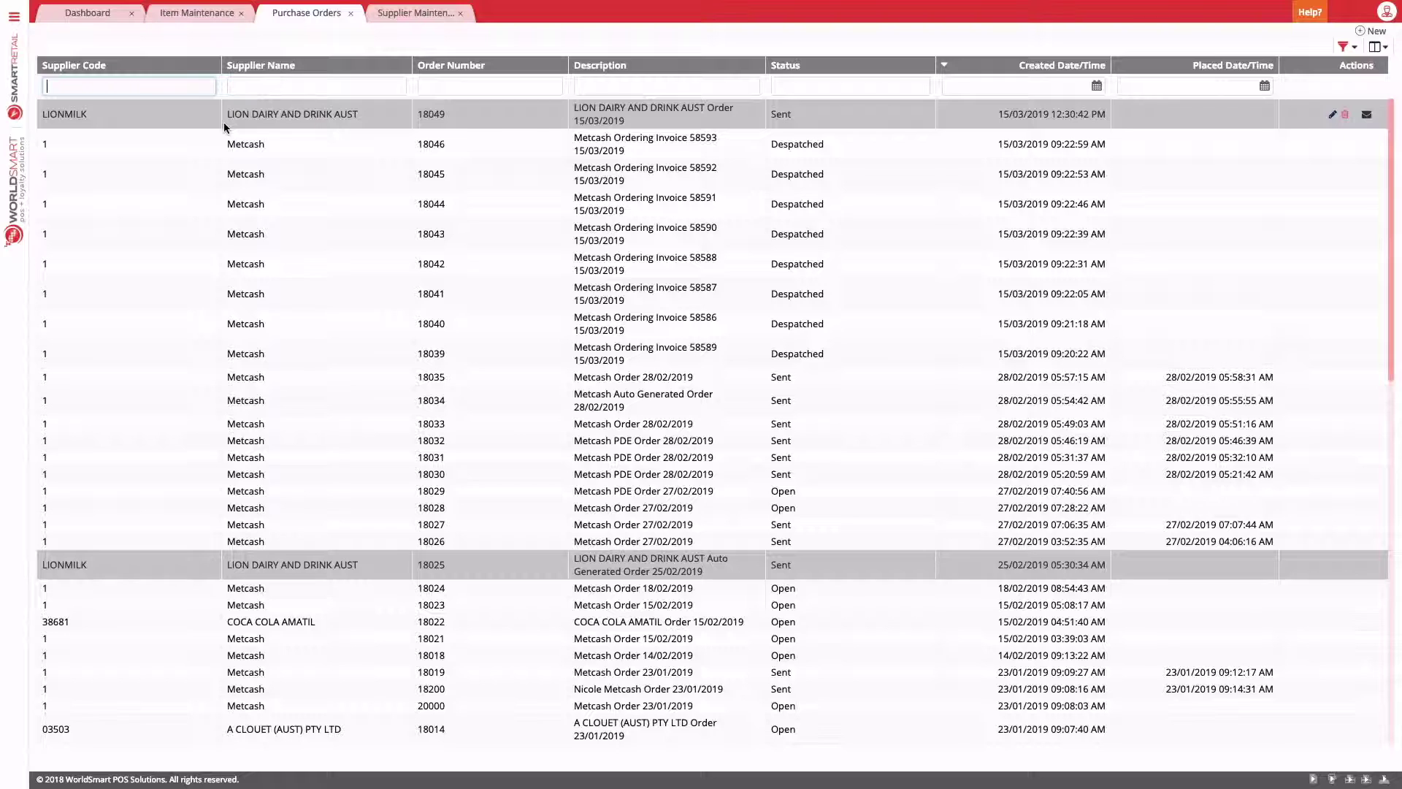
left_click(130, 208)
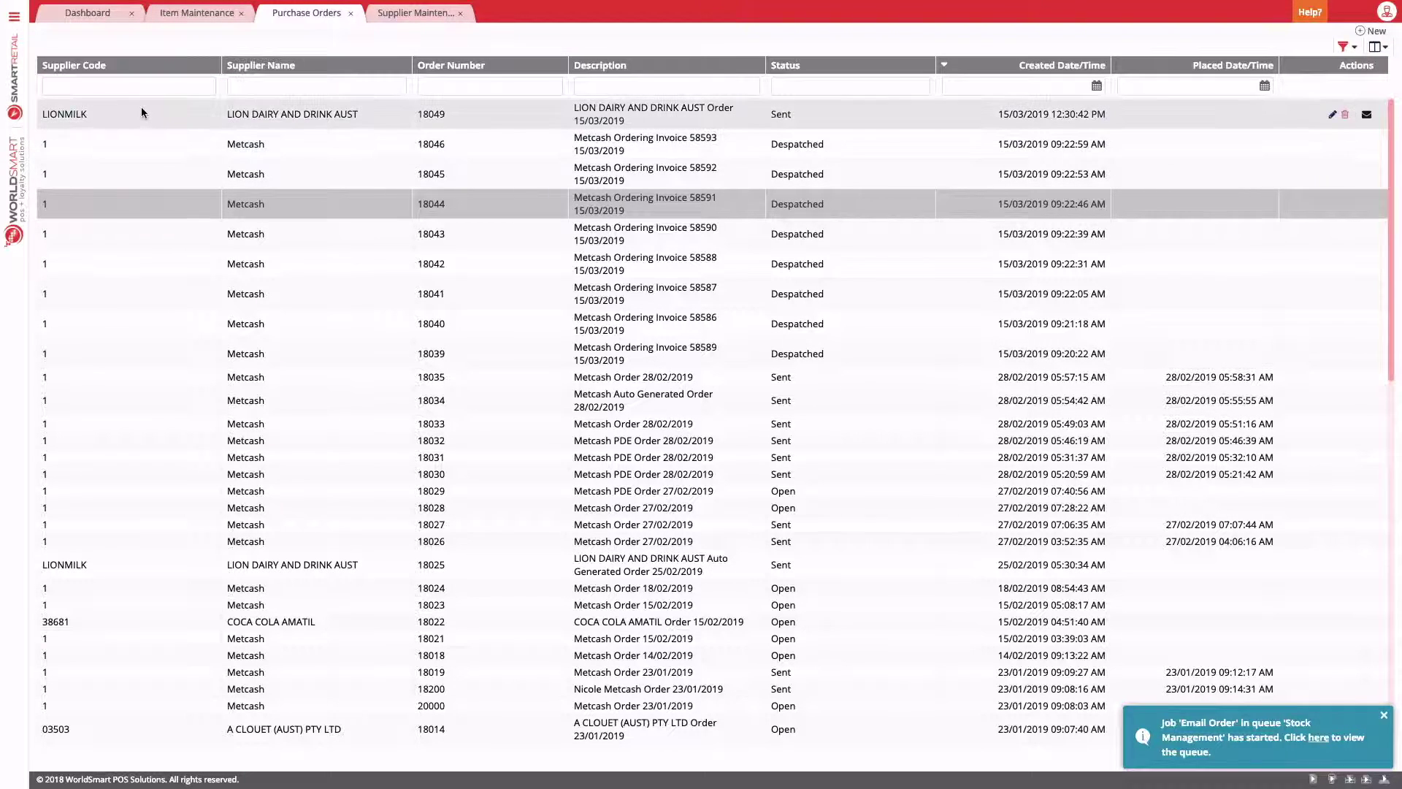
left_click(137, 204)
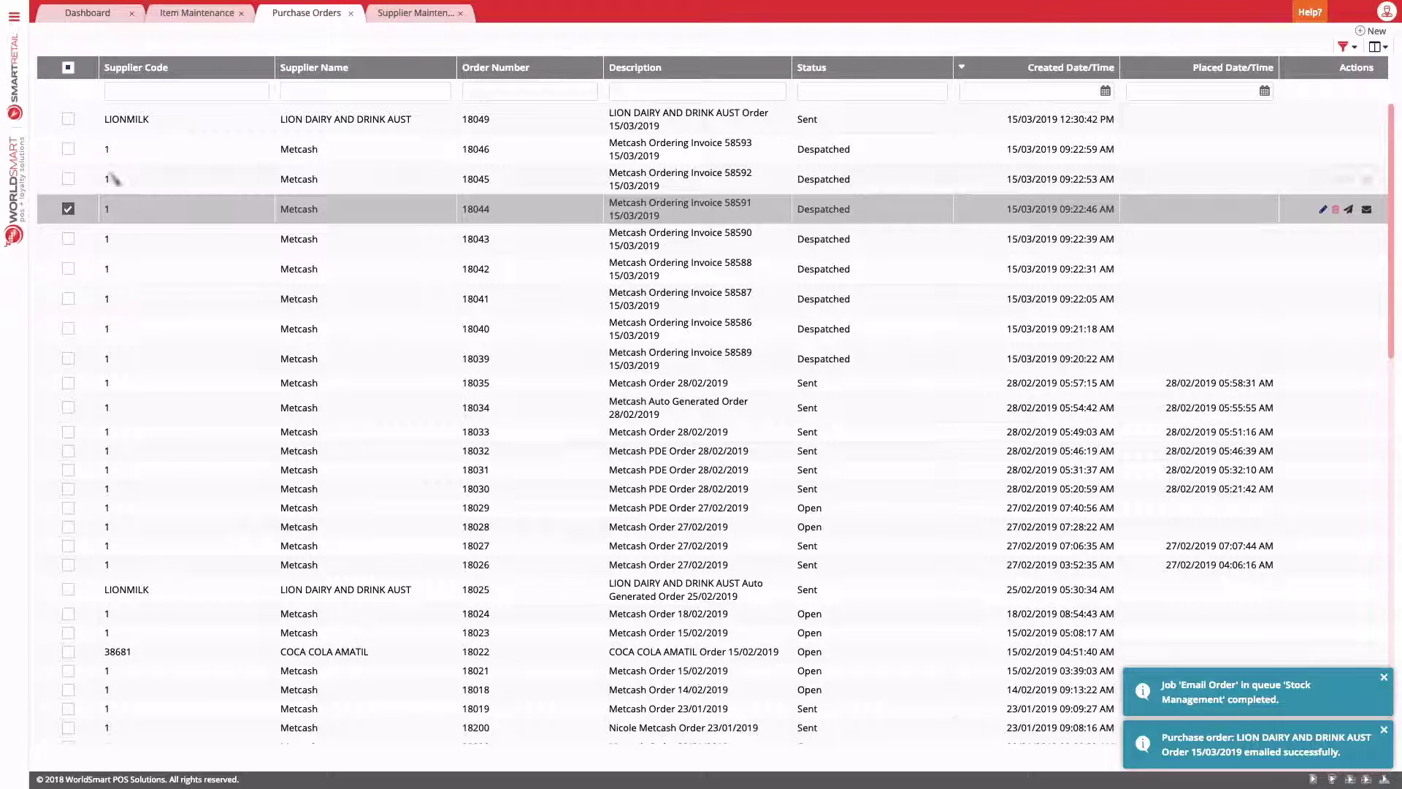
Select both LION DAIRY AND DRINK AUST orders and the COCA COLA AMATIL order, and deselect Metcash Ordering Invoice 58591.
left_click(68, 119)
left_click(68, 209)
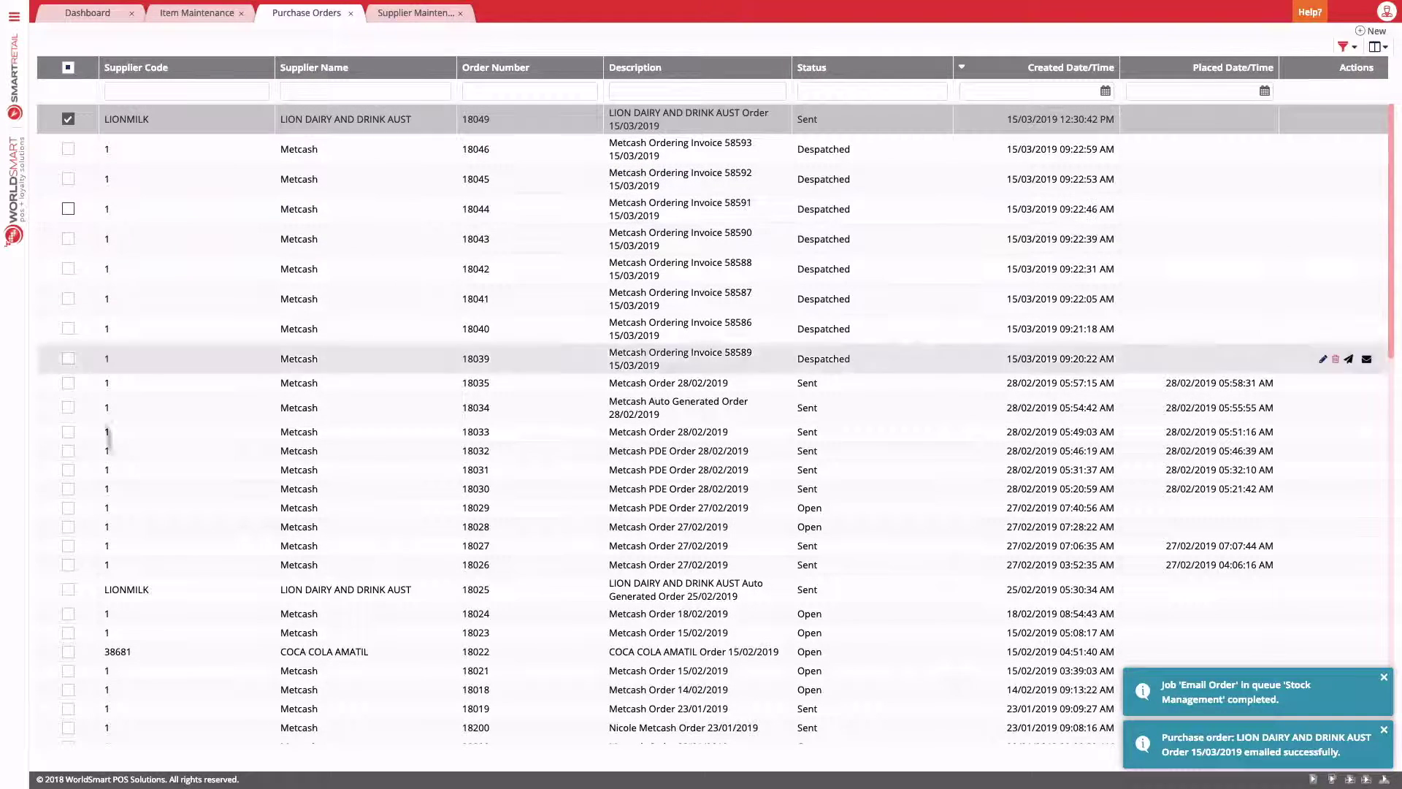
left_click(68, 589)
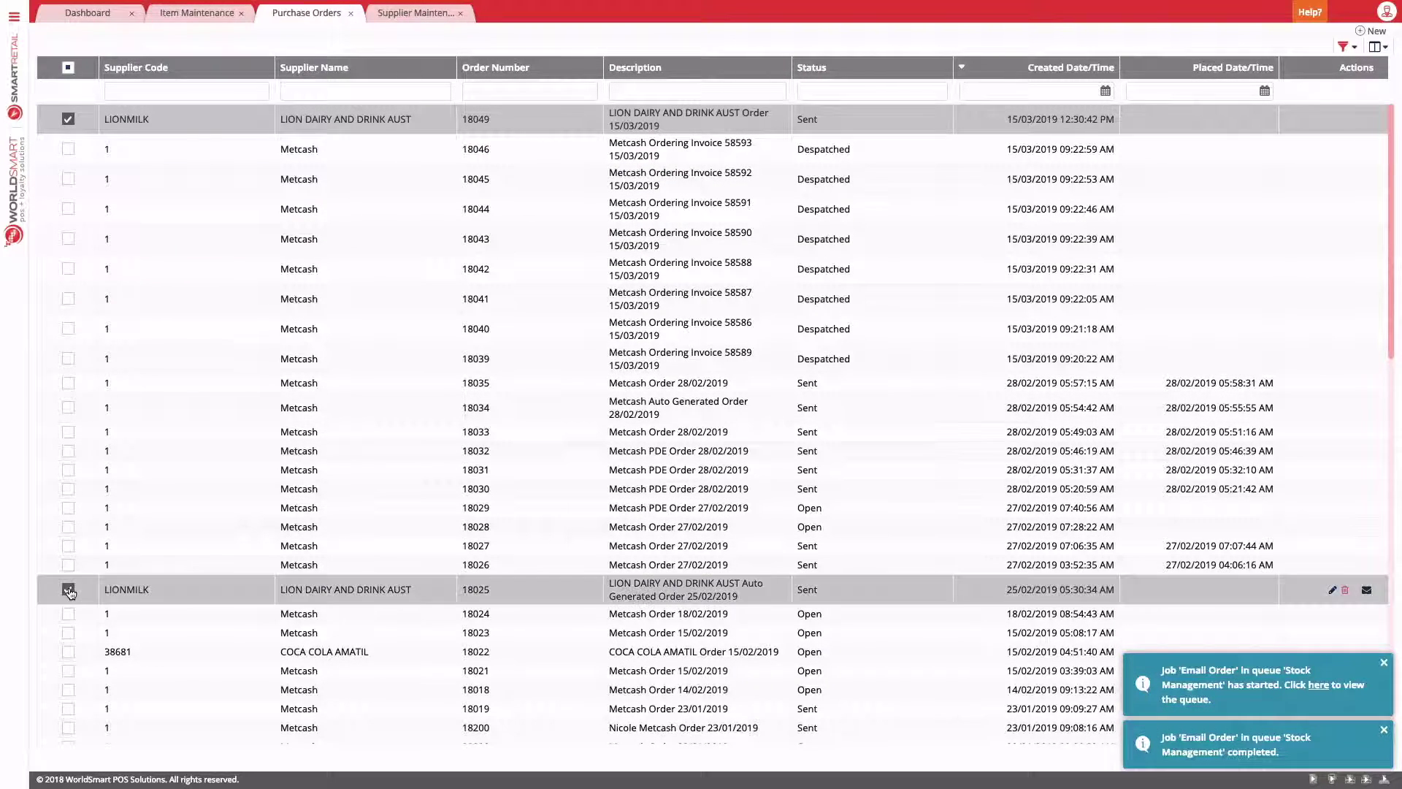
left_click(69, 652)
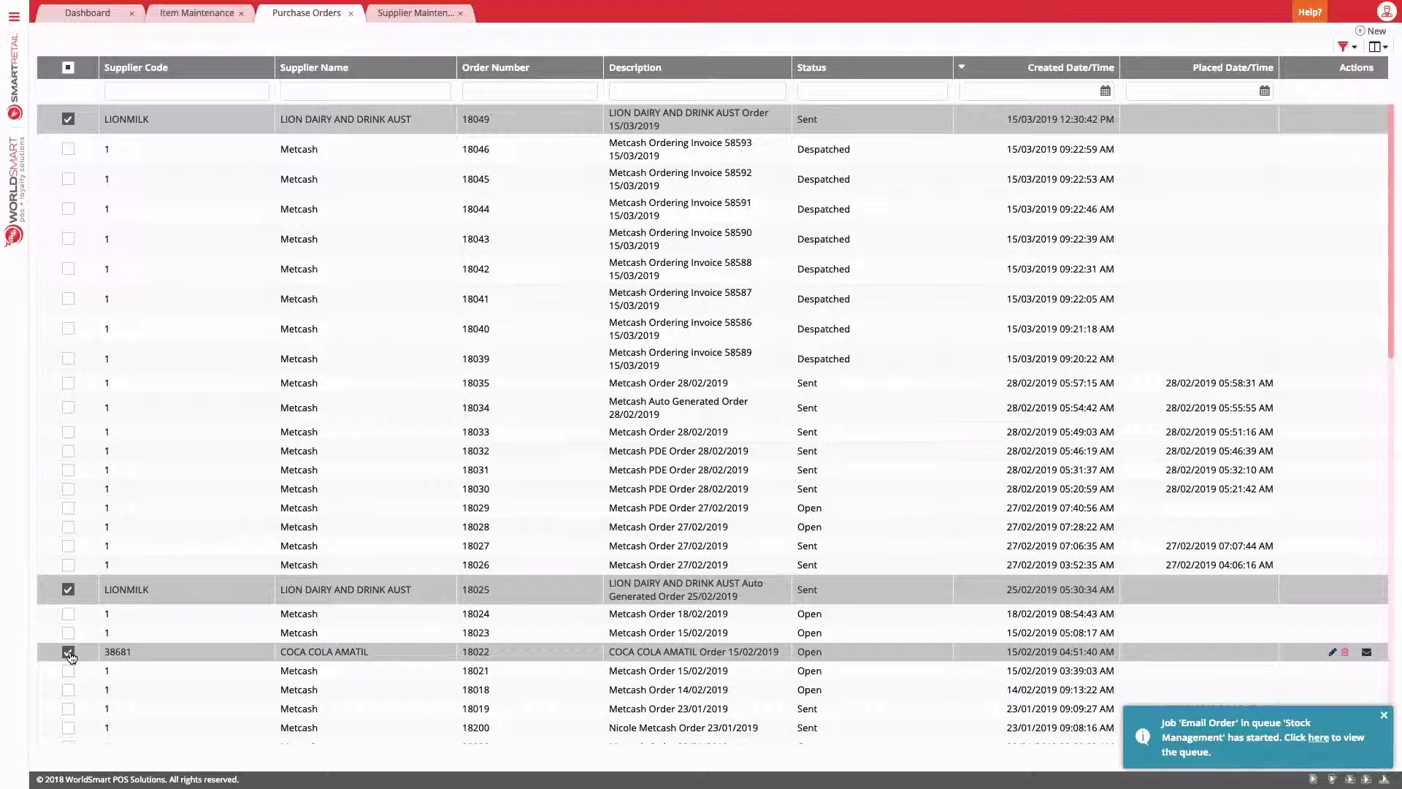
Start e-mailing the selected LION DAIRY AND DRINK AUST and COCA COLA AMATIL orders, and decline the sending.
left_click(293, 590)
left_click(293, 589)
right_click(361, 582)
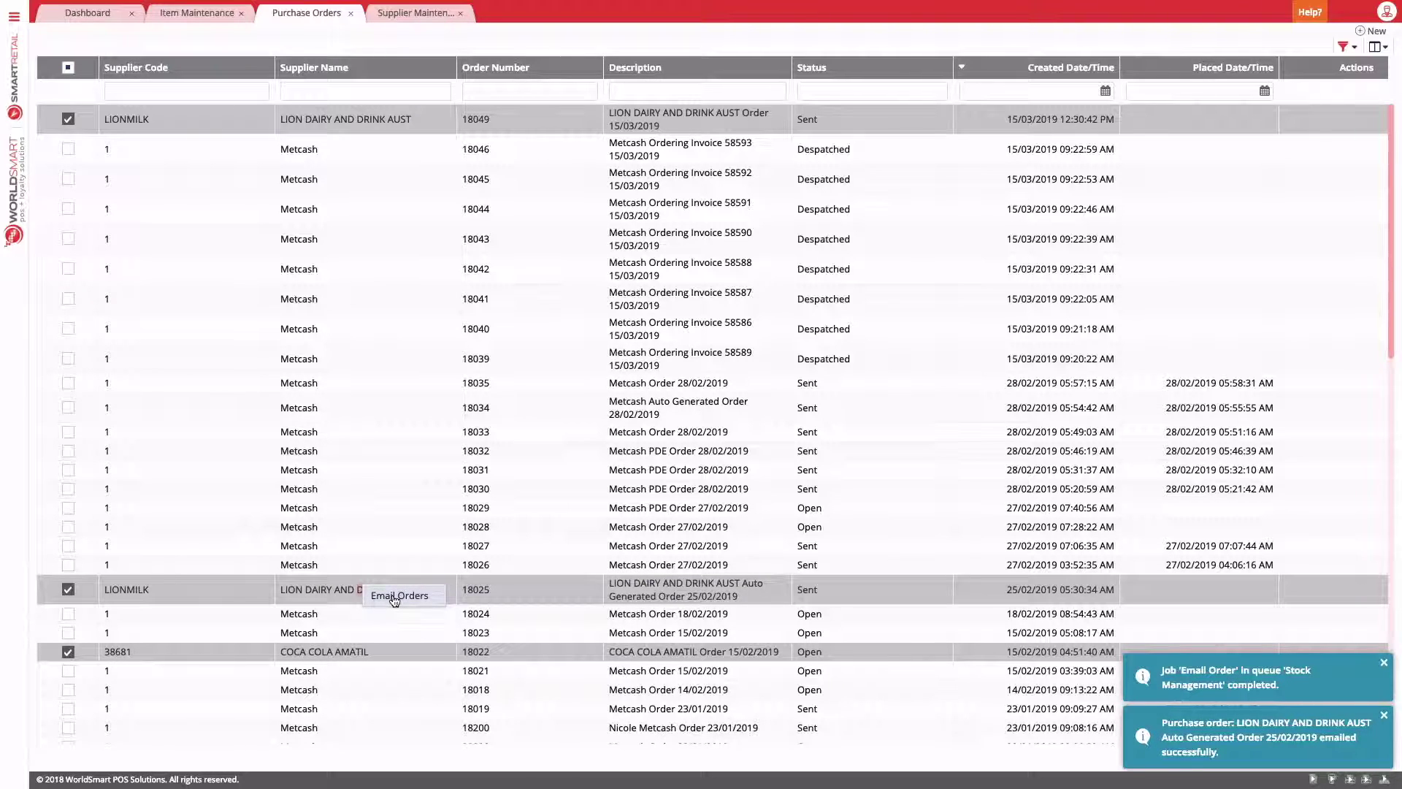
left_click(395, 596)
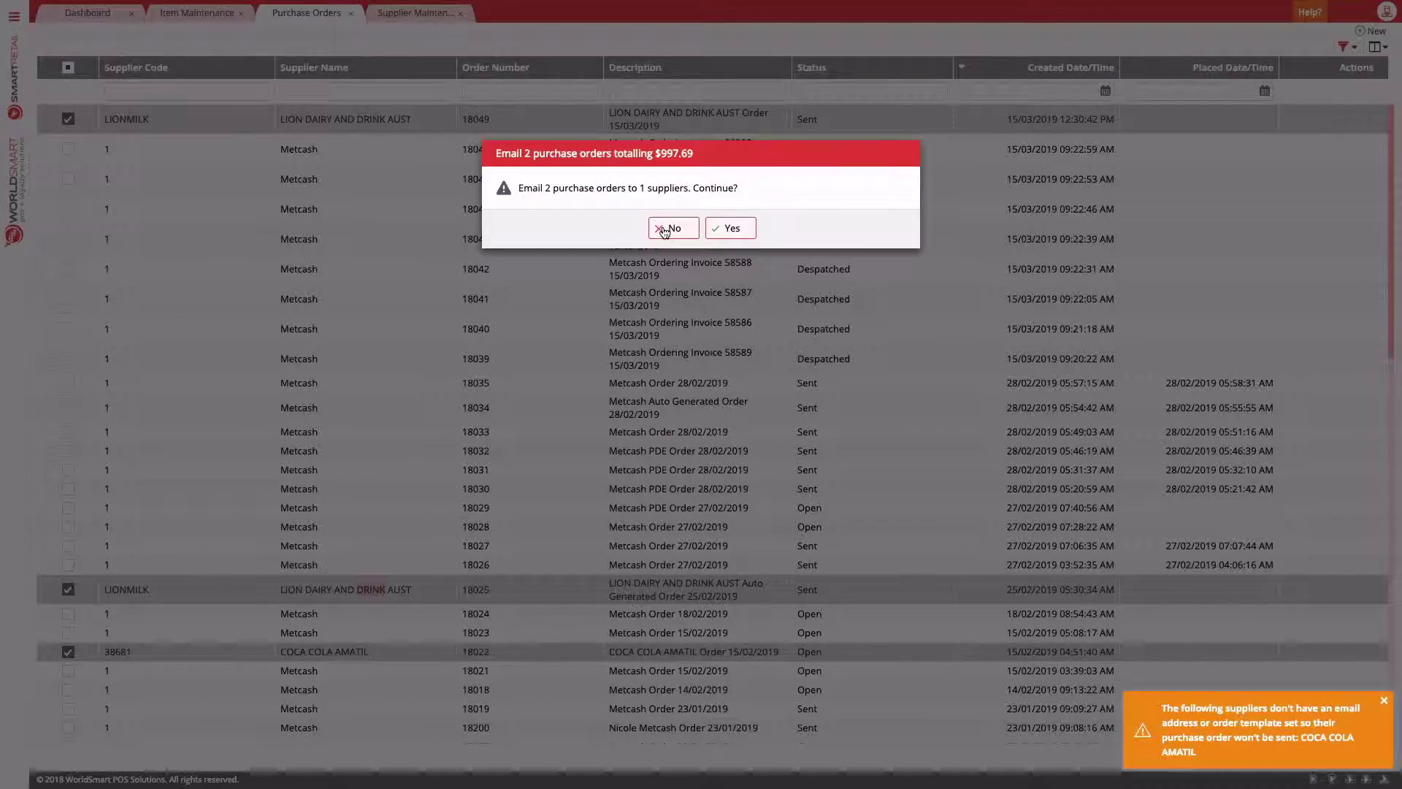
left_click(462, 6)
Deselect the COCA COLA AMATIL order and Metcash PDE Order 27/02/2019, leaving only the two LION DAIRY AND DRINK AUST orders selected.
left_click(385, 513)
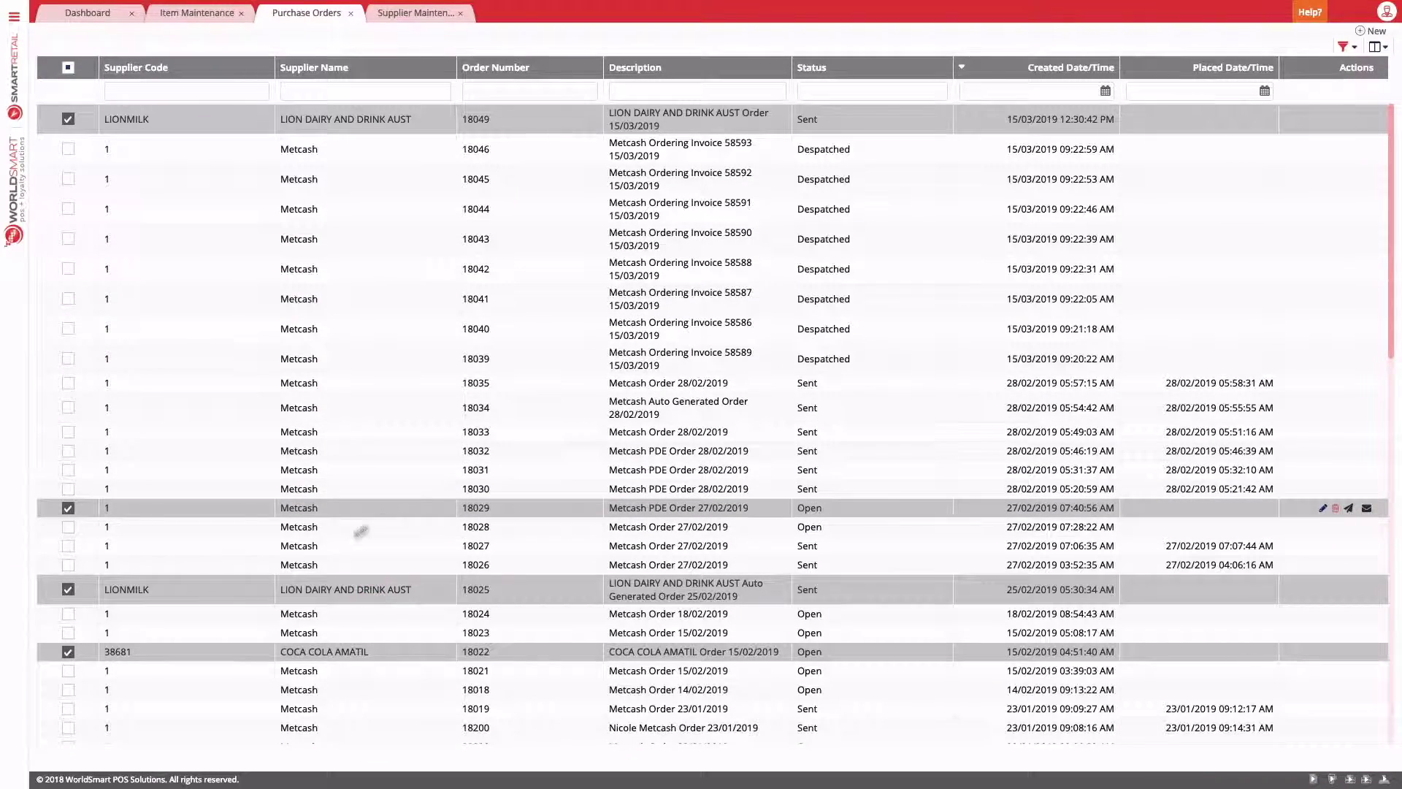
left_click(68, 651)
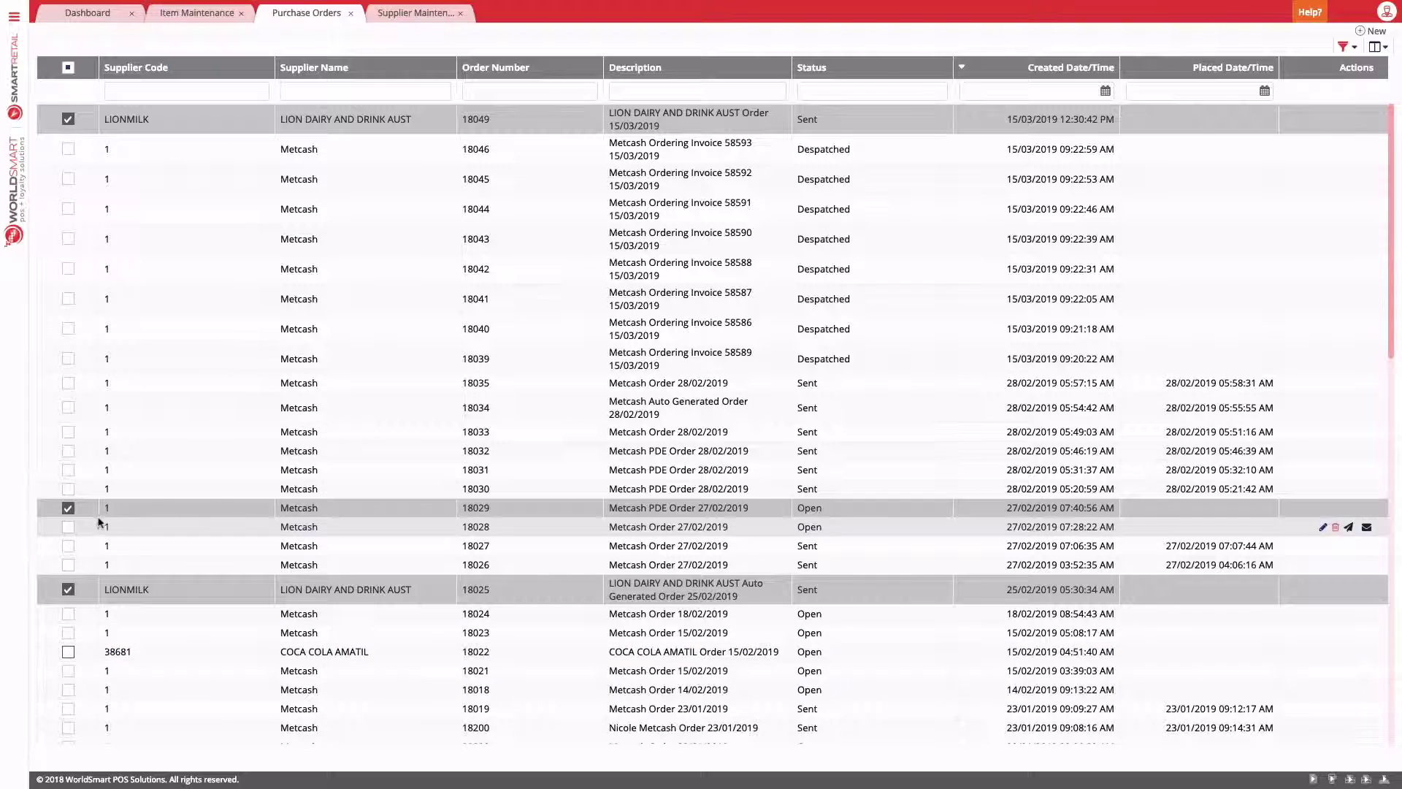
left_click(68, 508)
Start e-mailing only the two selected LION DAIRY AND DRINK AUST orders, and decline the sending.
right_click(367, 597)
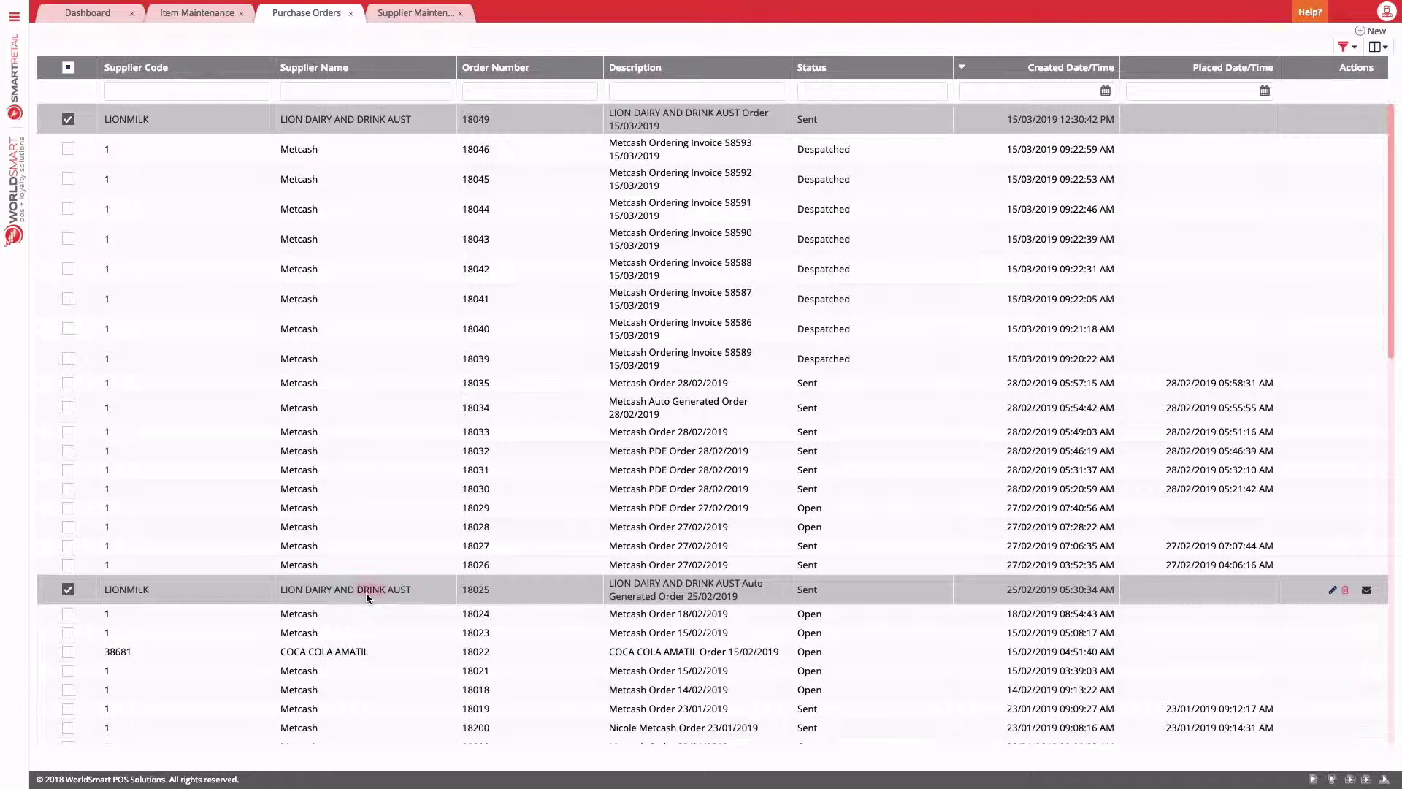
left_click(400, 606)
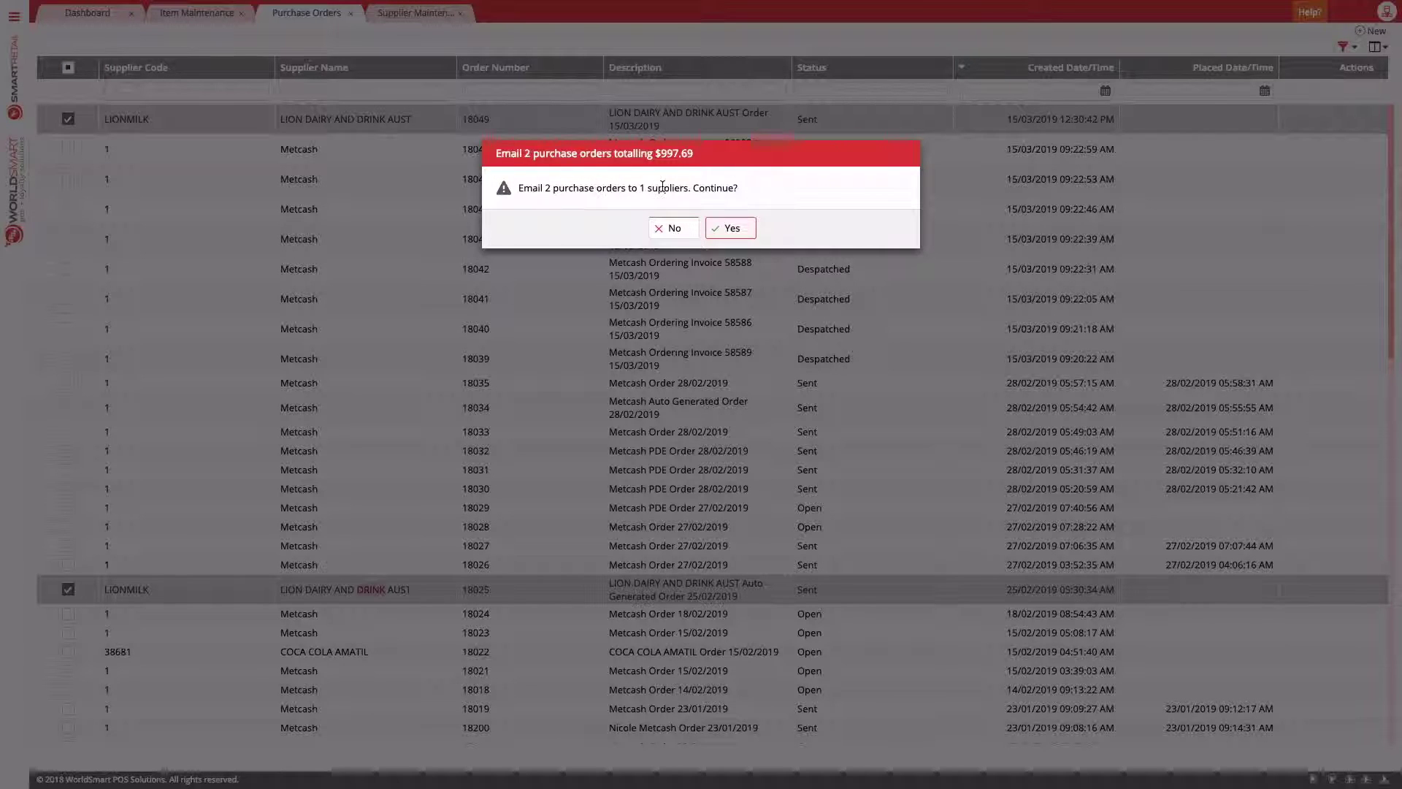
left_click(675, 230)
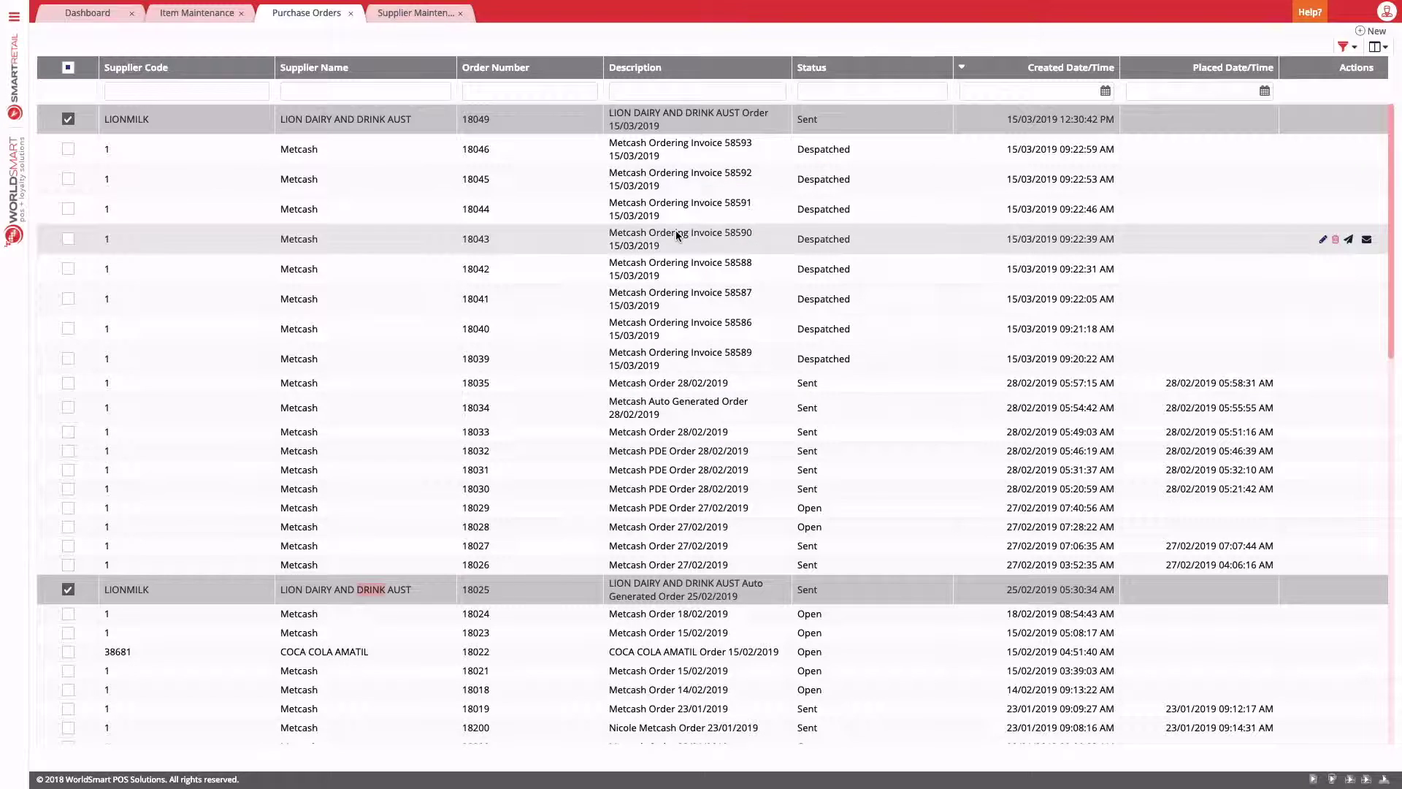
Close the Purchase Orders and Supplier Maintenance pages.
left_click(351, 14)
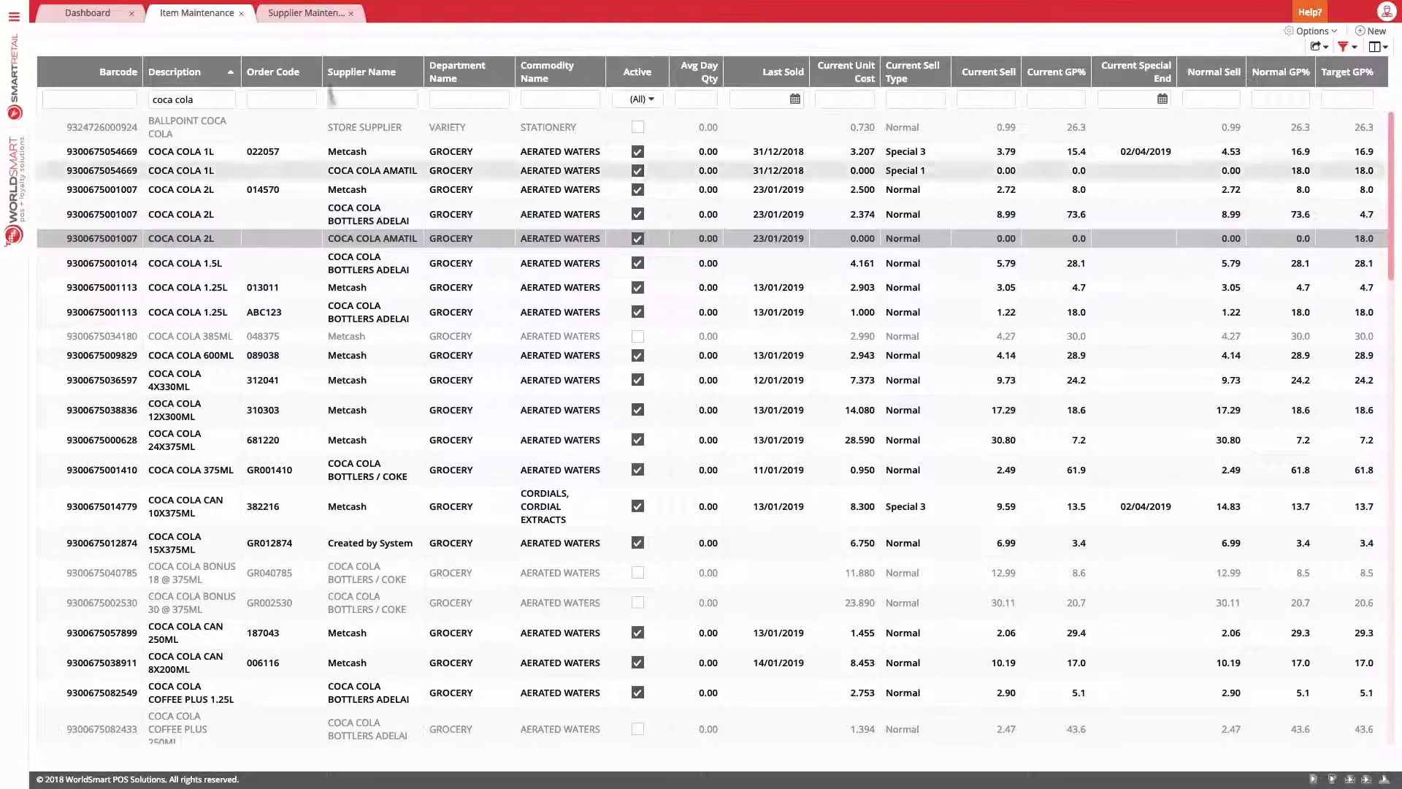
left_click(319, 18)
left_click(351, 13)
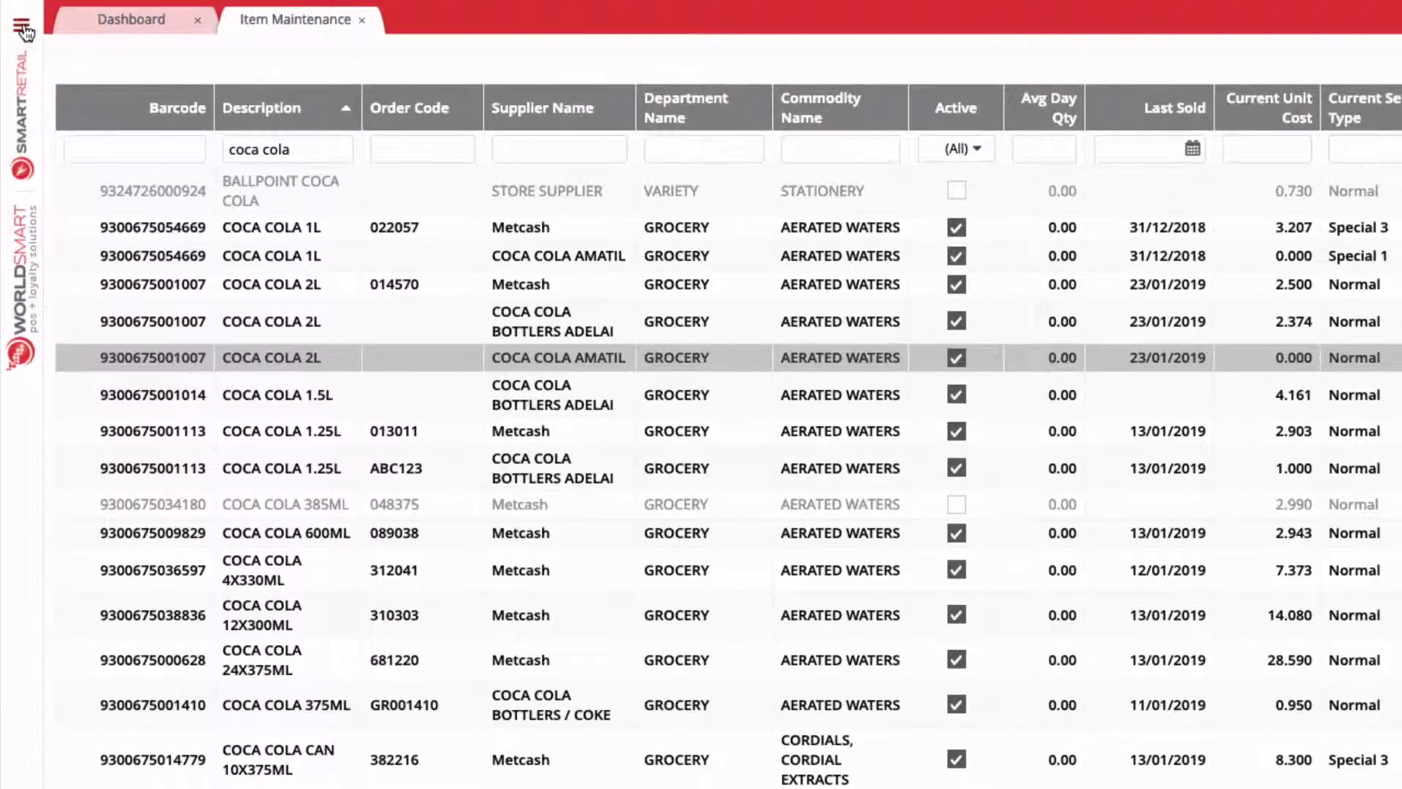
Search for "order rece" to open Manage Order Receipts, and open LION DAIRY AND DRINK AUST Order 15/03/2019 for receiving.
left_click(22, 28)
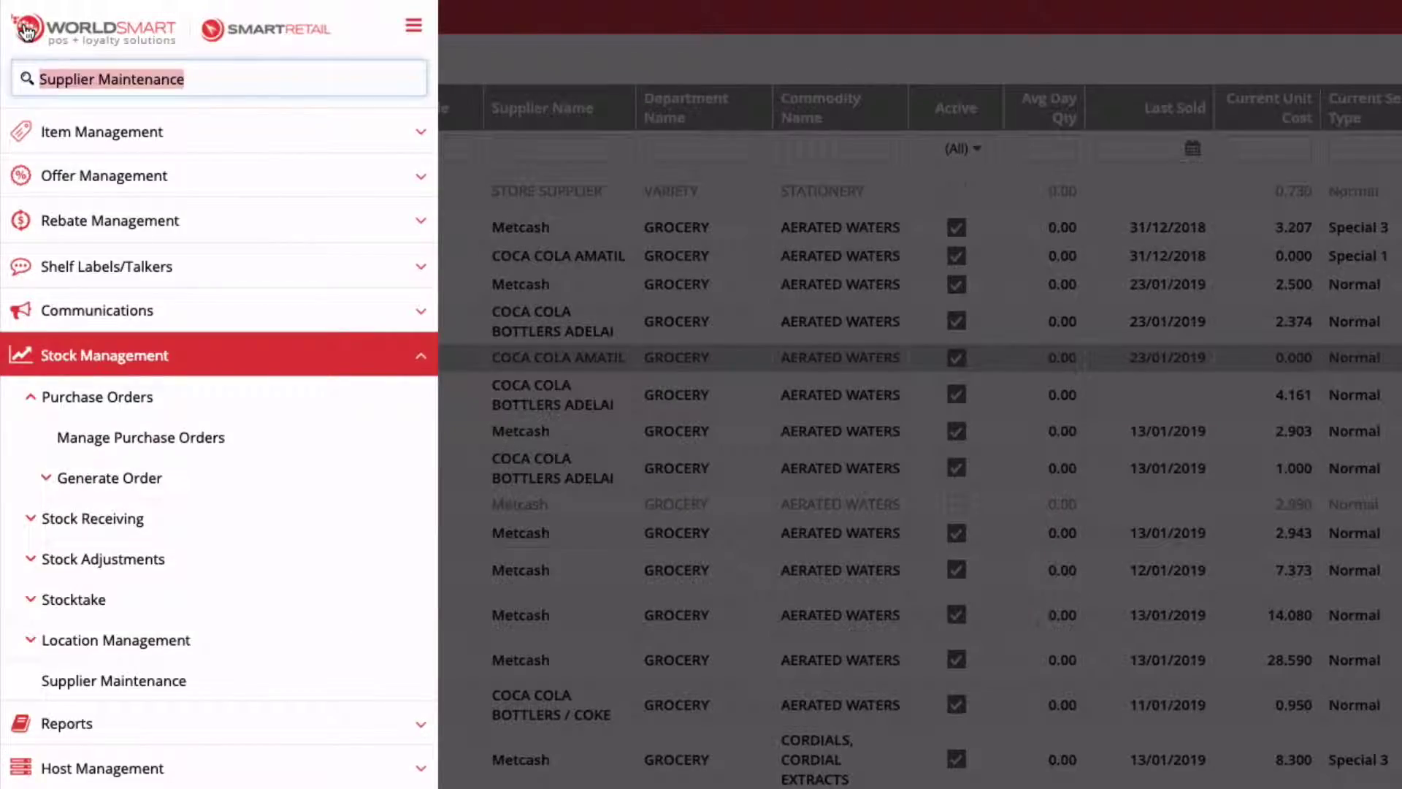
type("order rece")
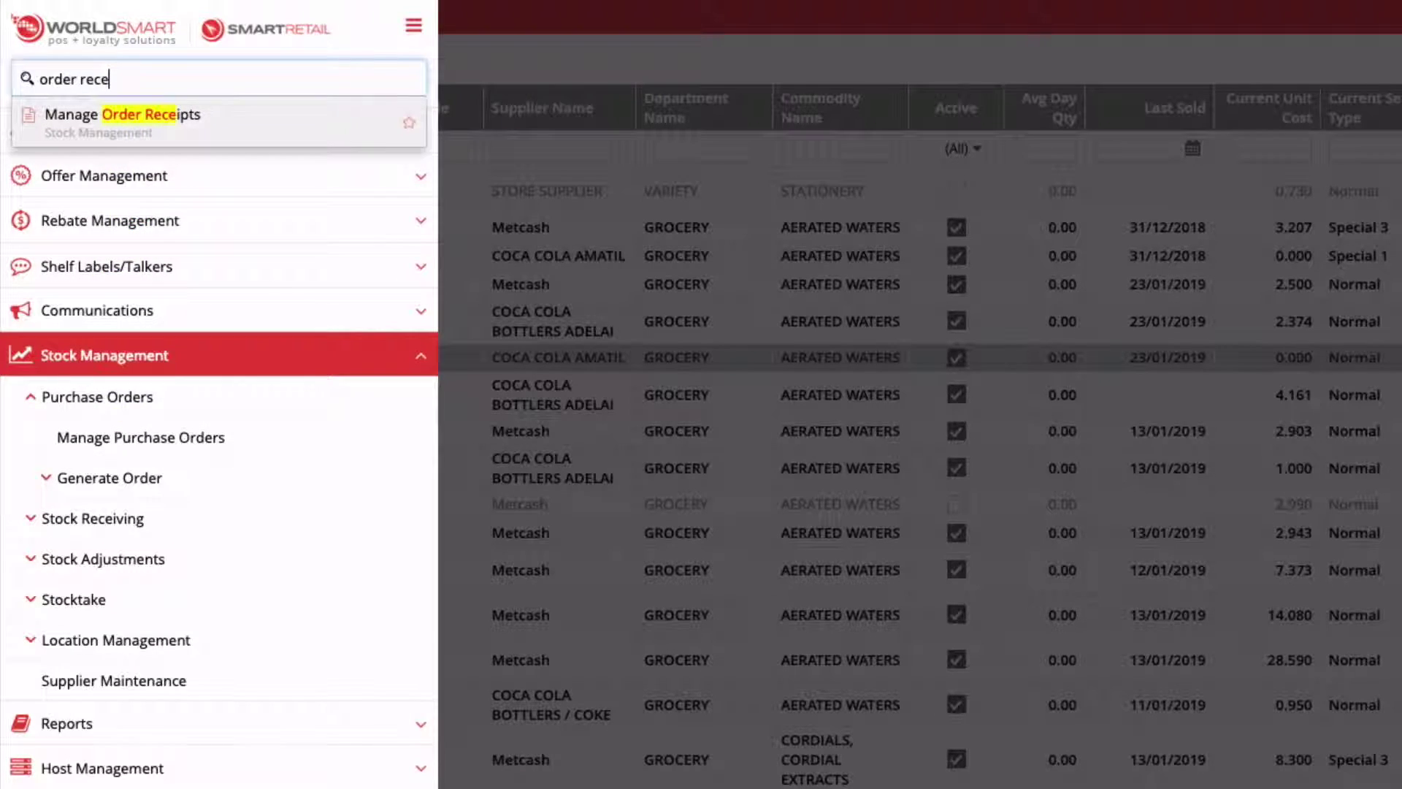
left_click(124, 117)
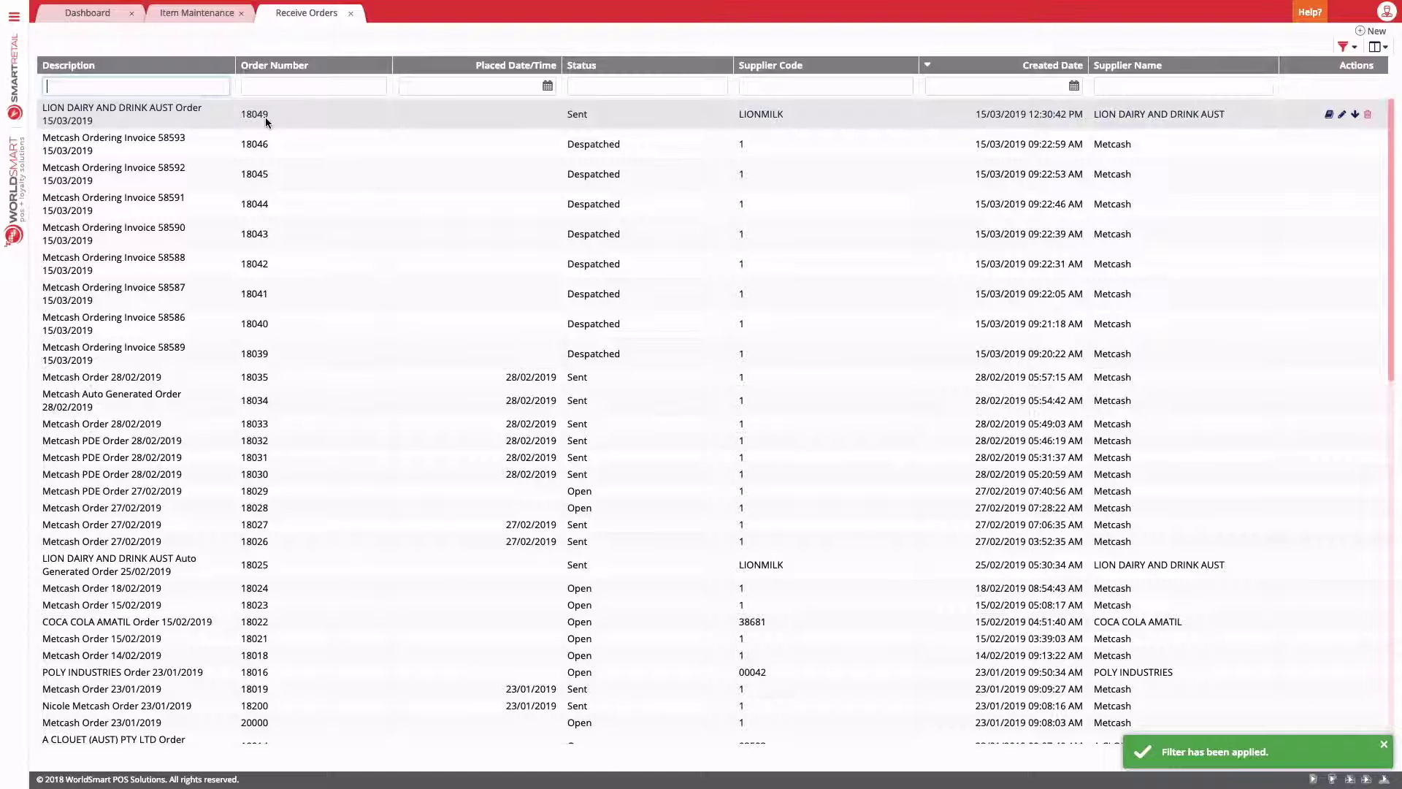
left_click(199, 116)
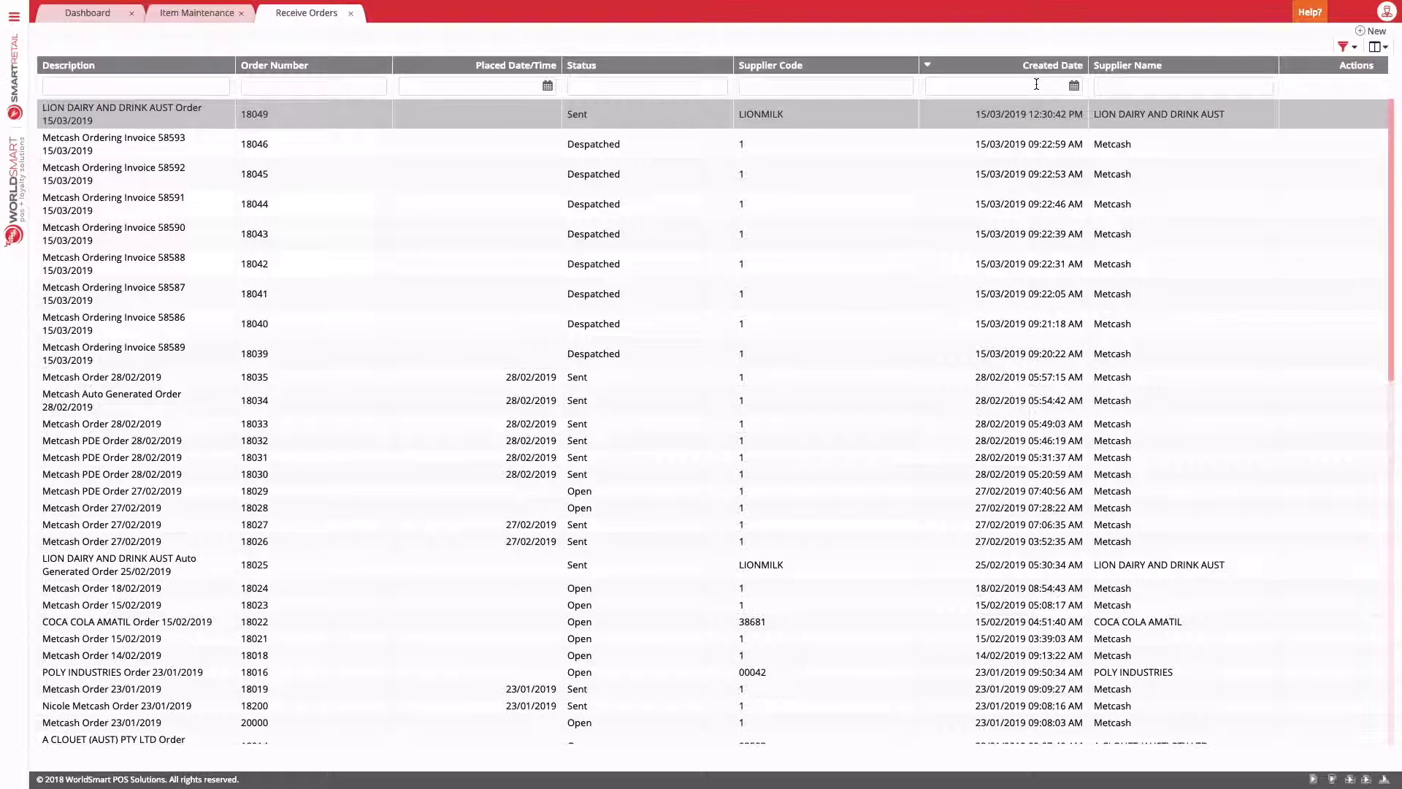
double_click(668, 111)
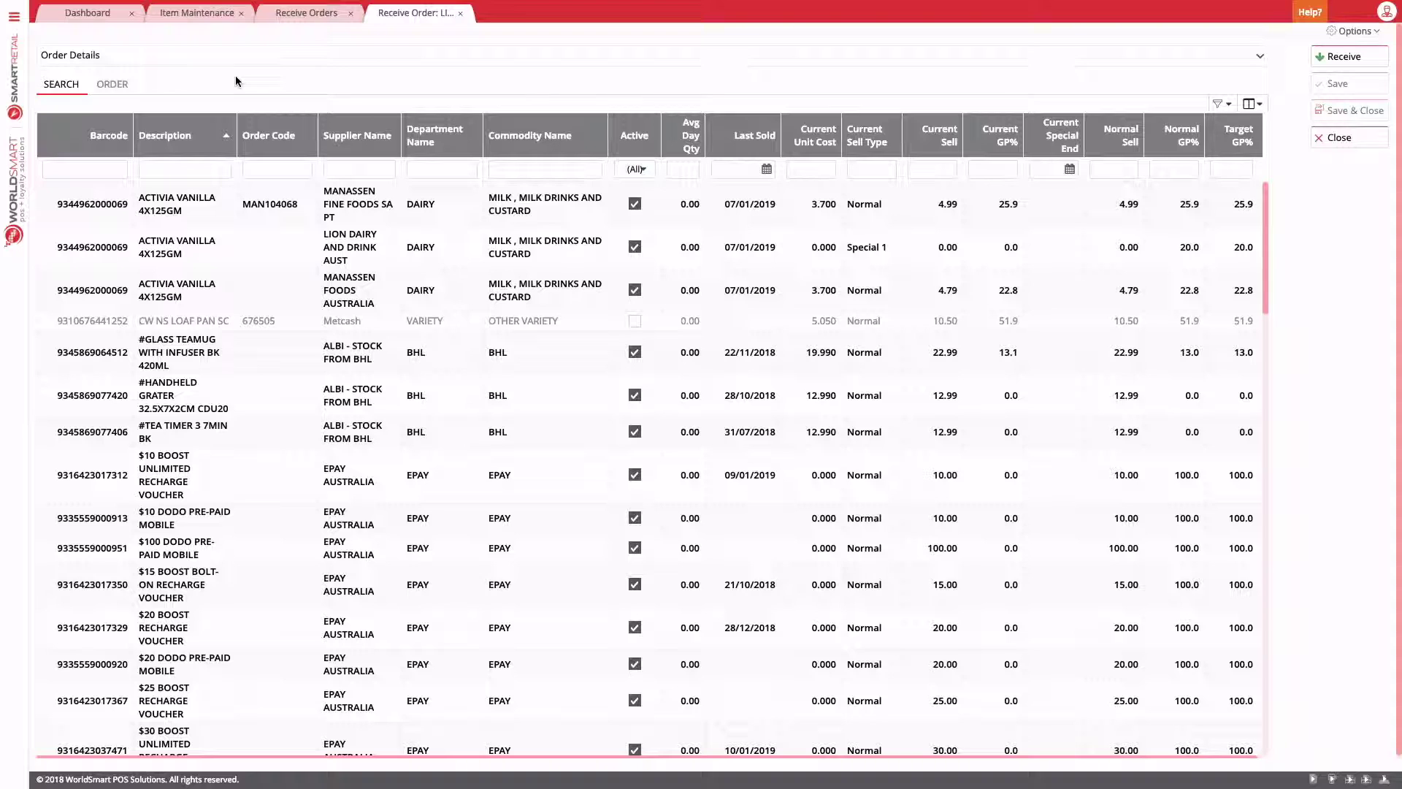
Expand the order details and enter the invoice number, invoice date 15/03/2019, invoice amount $134.00 and invoice GST $23.00.
left_click(73, 57)
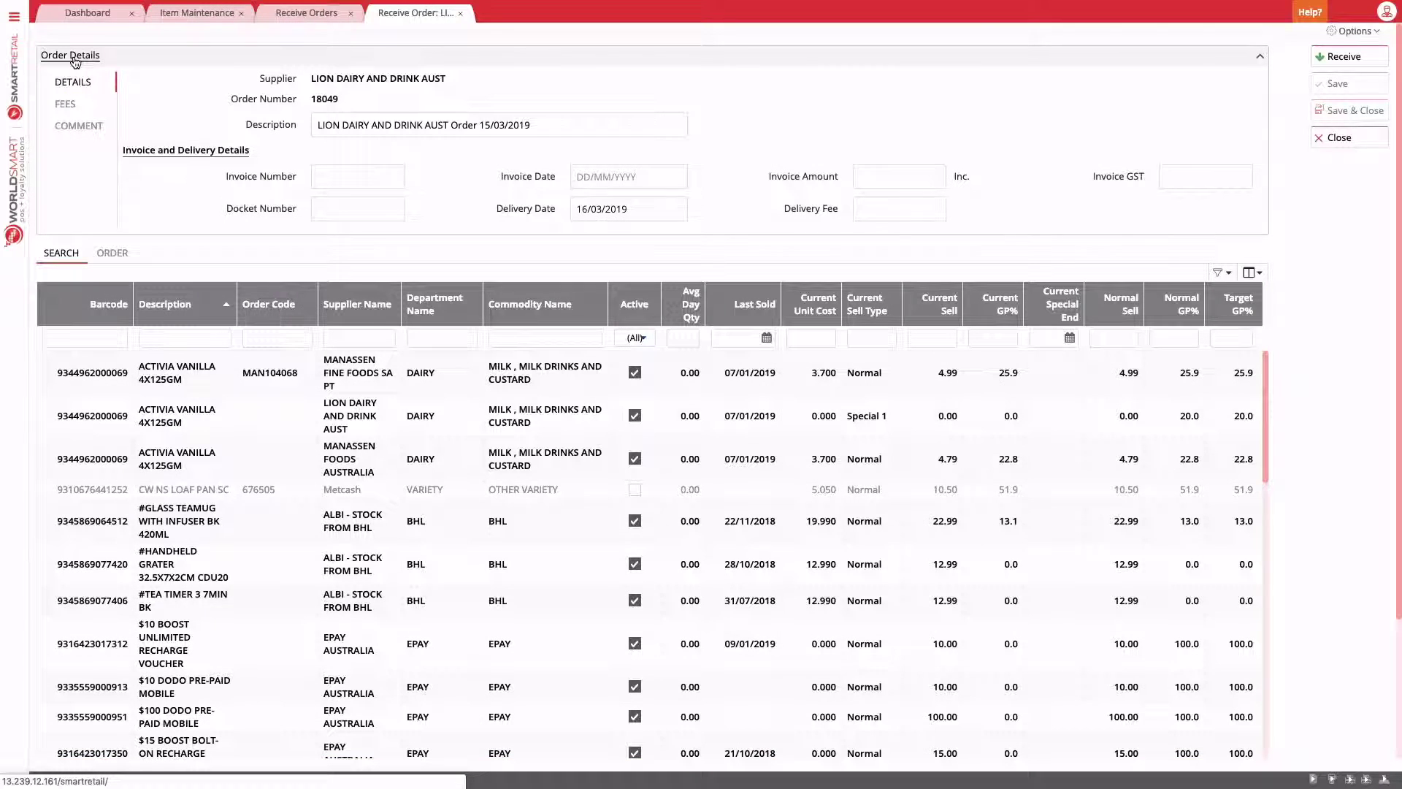
left_click(341, 177)
type("1234")
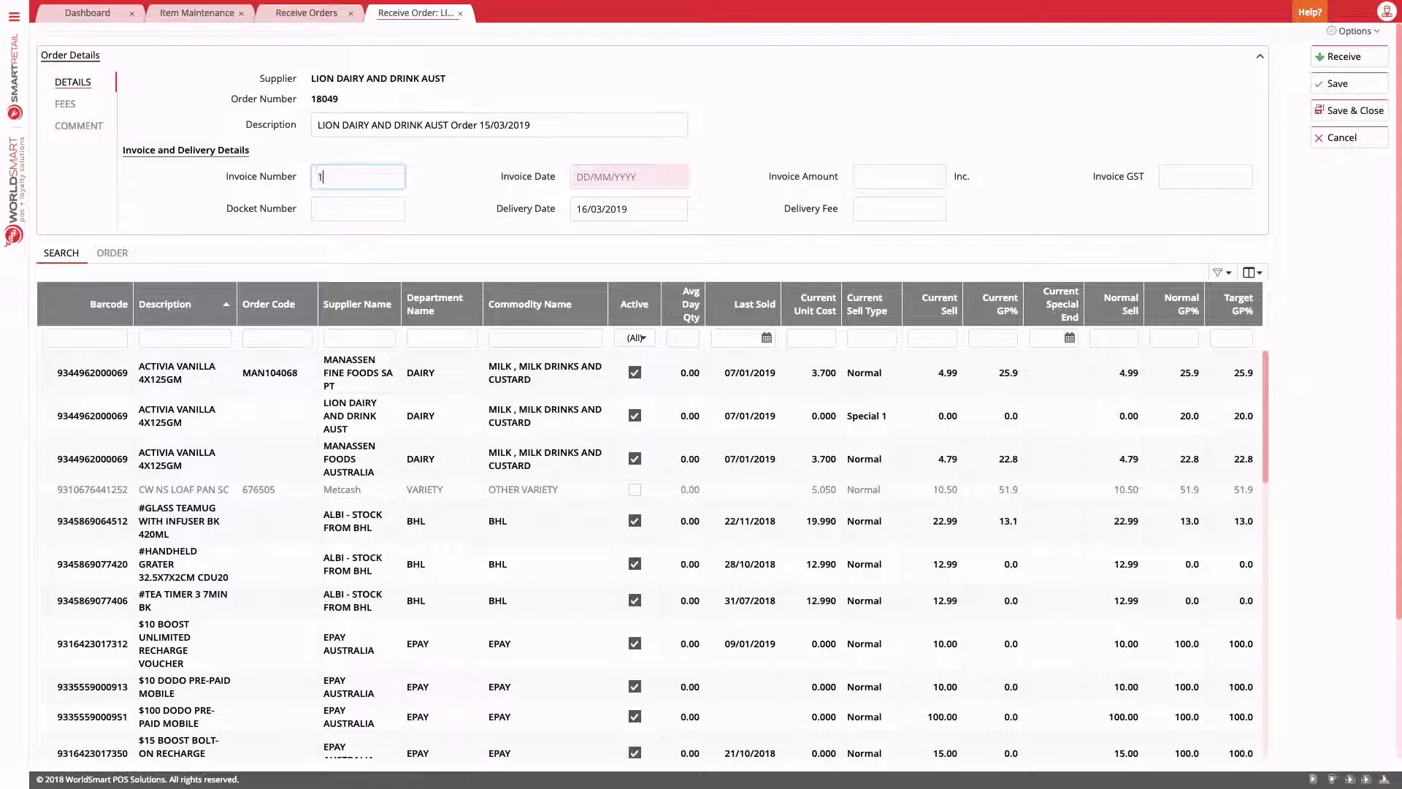
key("Tab")
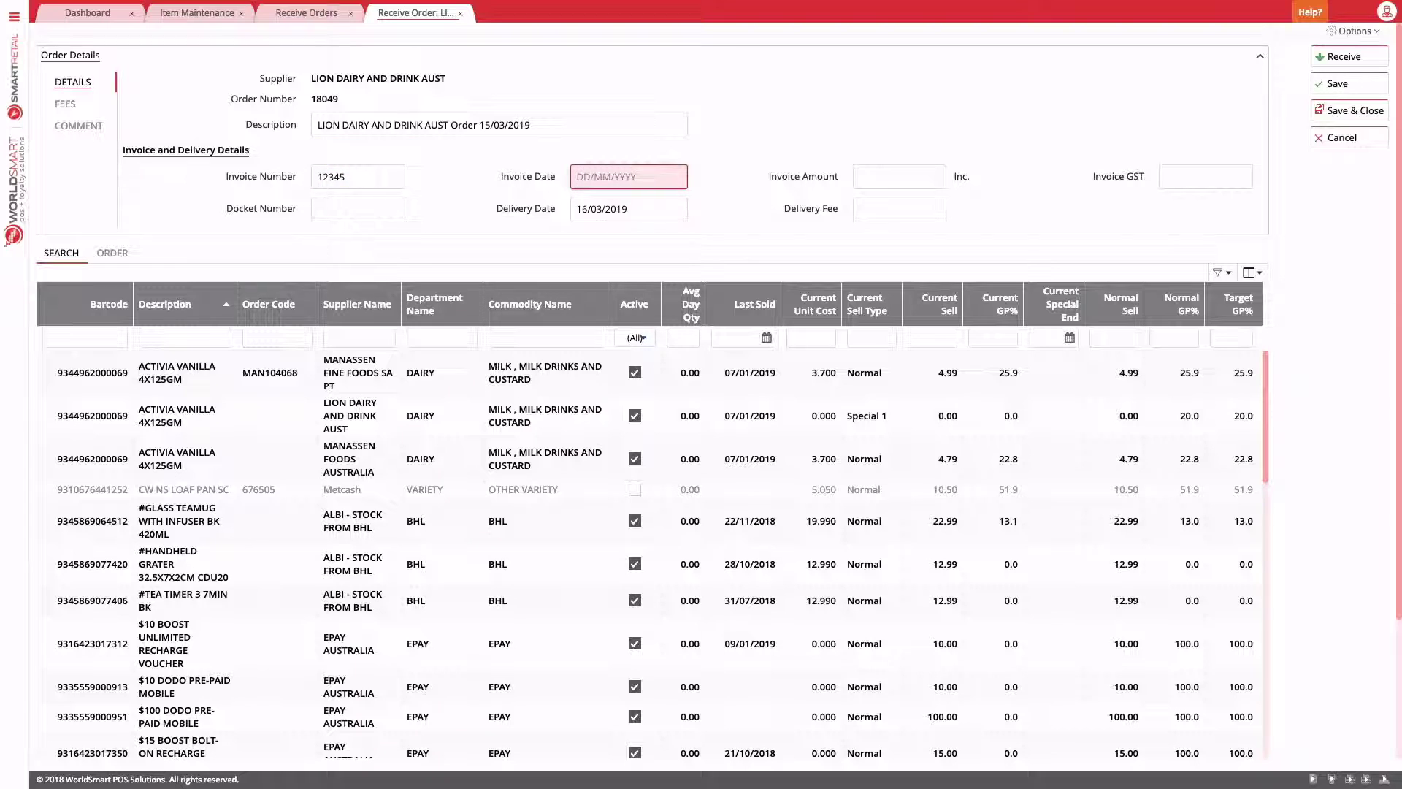
key("Tab")
type("1")
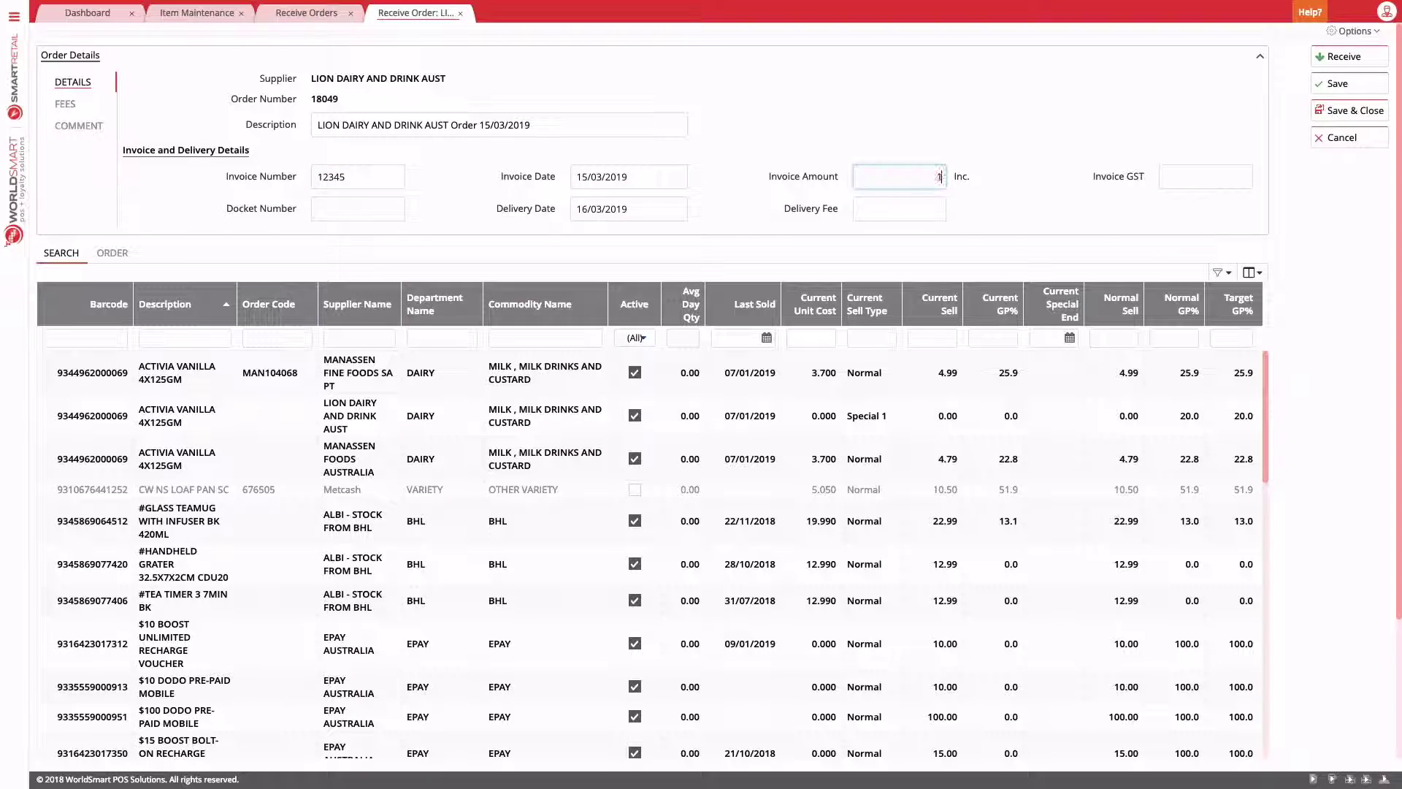
type("34")
key("Tab")
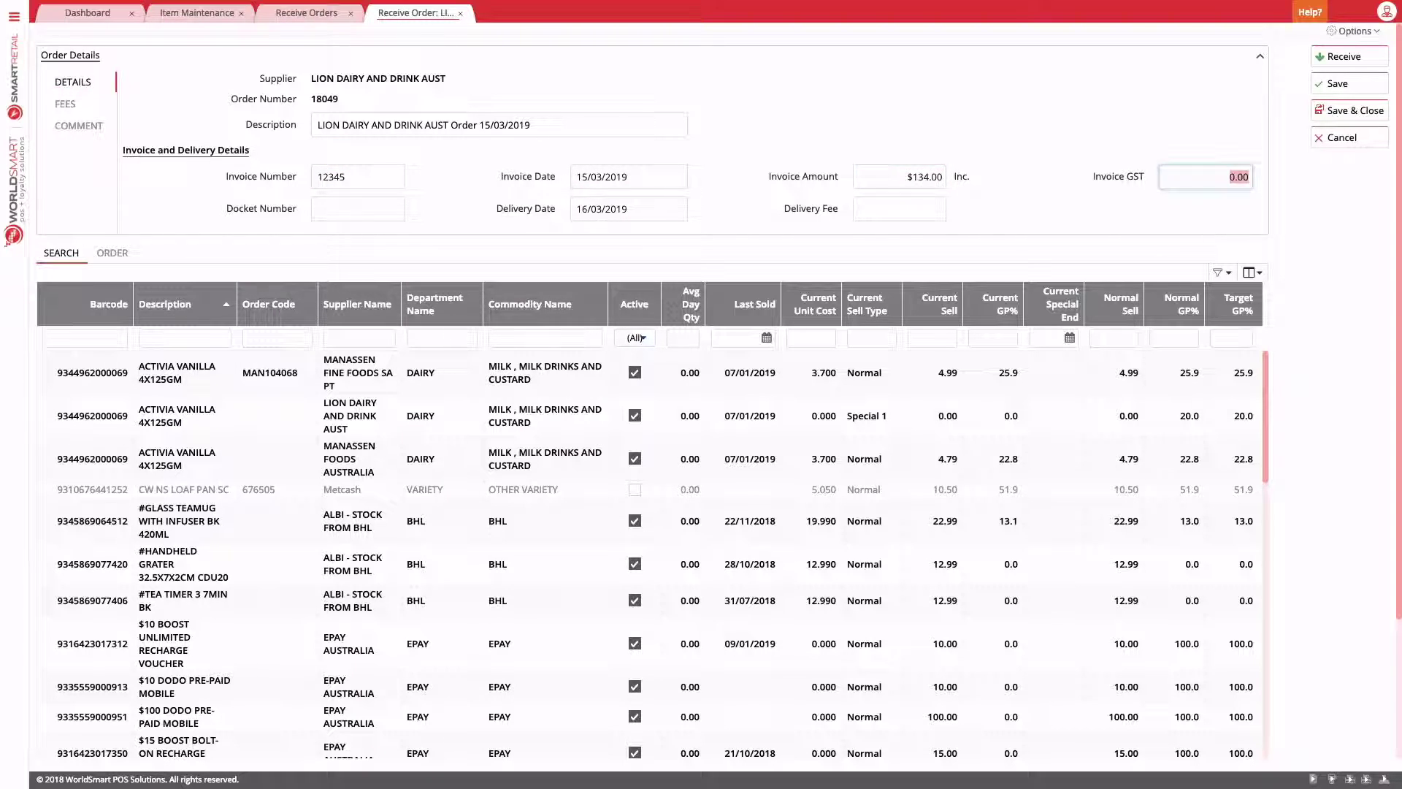
type("23")
key("Tab")
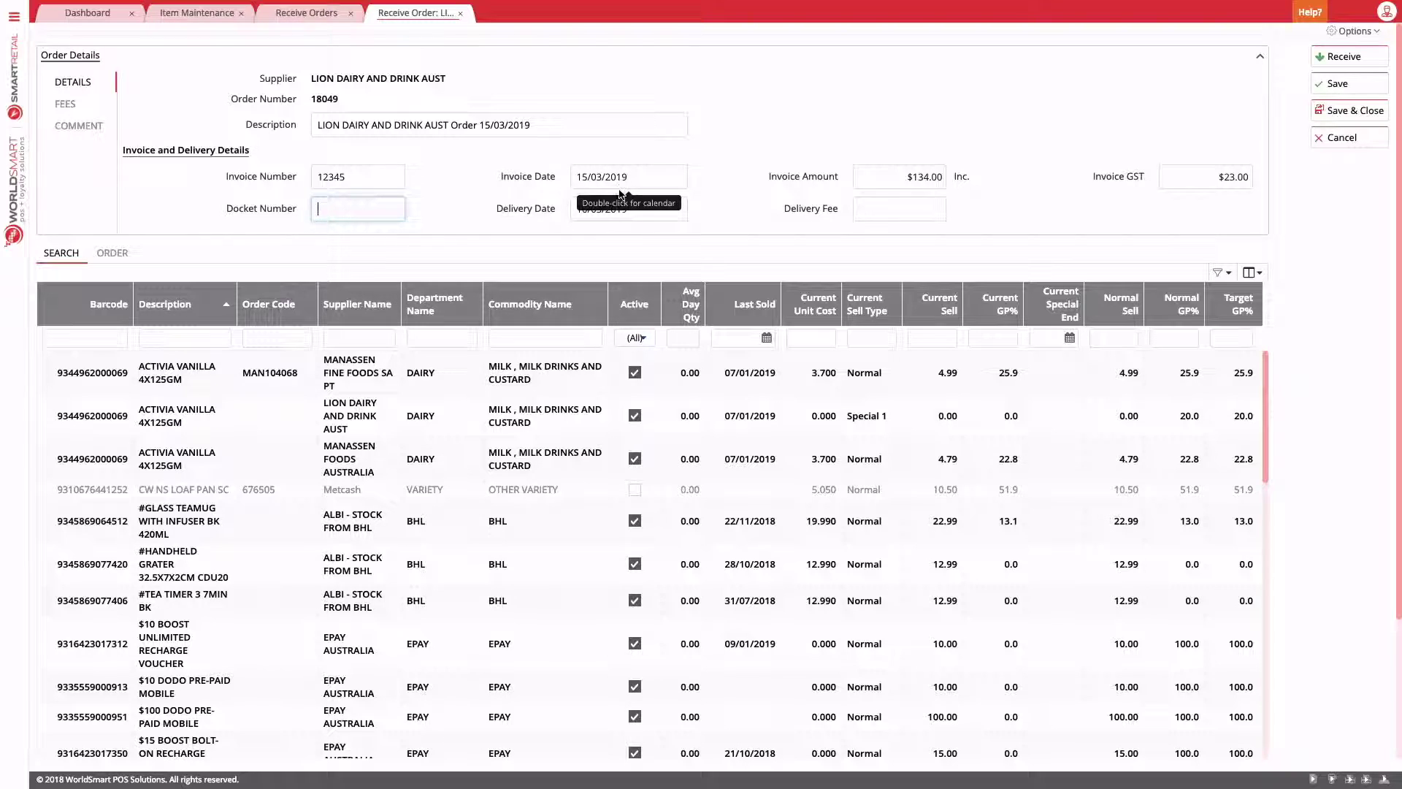
Set the delivery date to 15/03/2019 and save the order details.
left_click_drag(633, 207, 528, 203)
type("15/03/2019")
key("Tab")
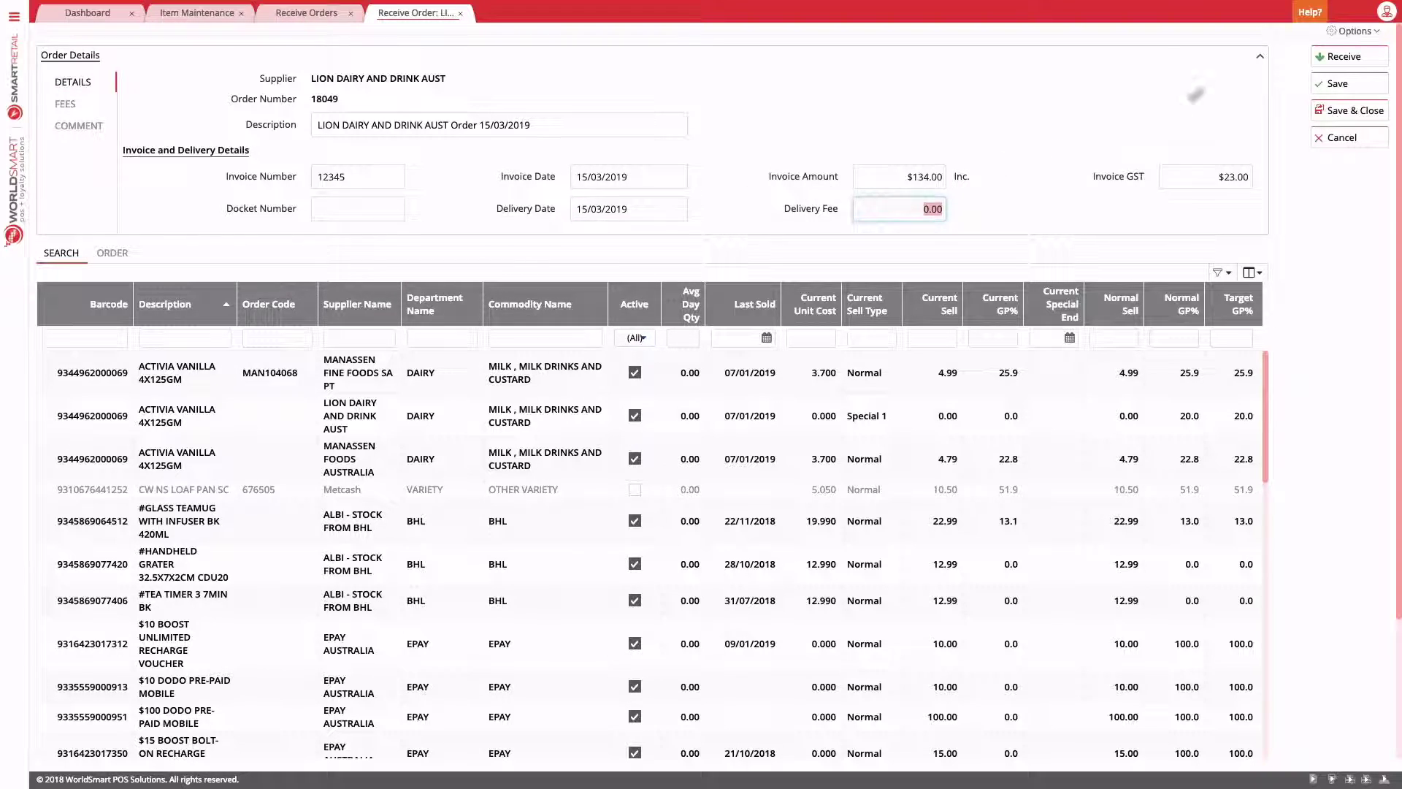
left_click(1319, 86)
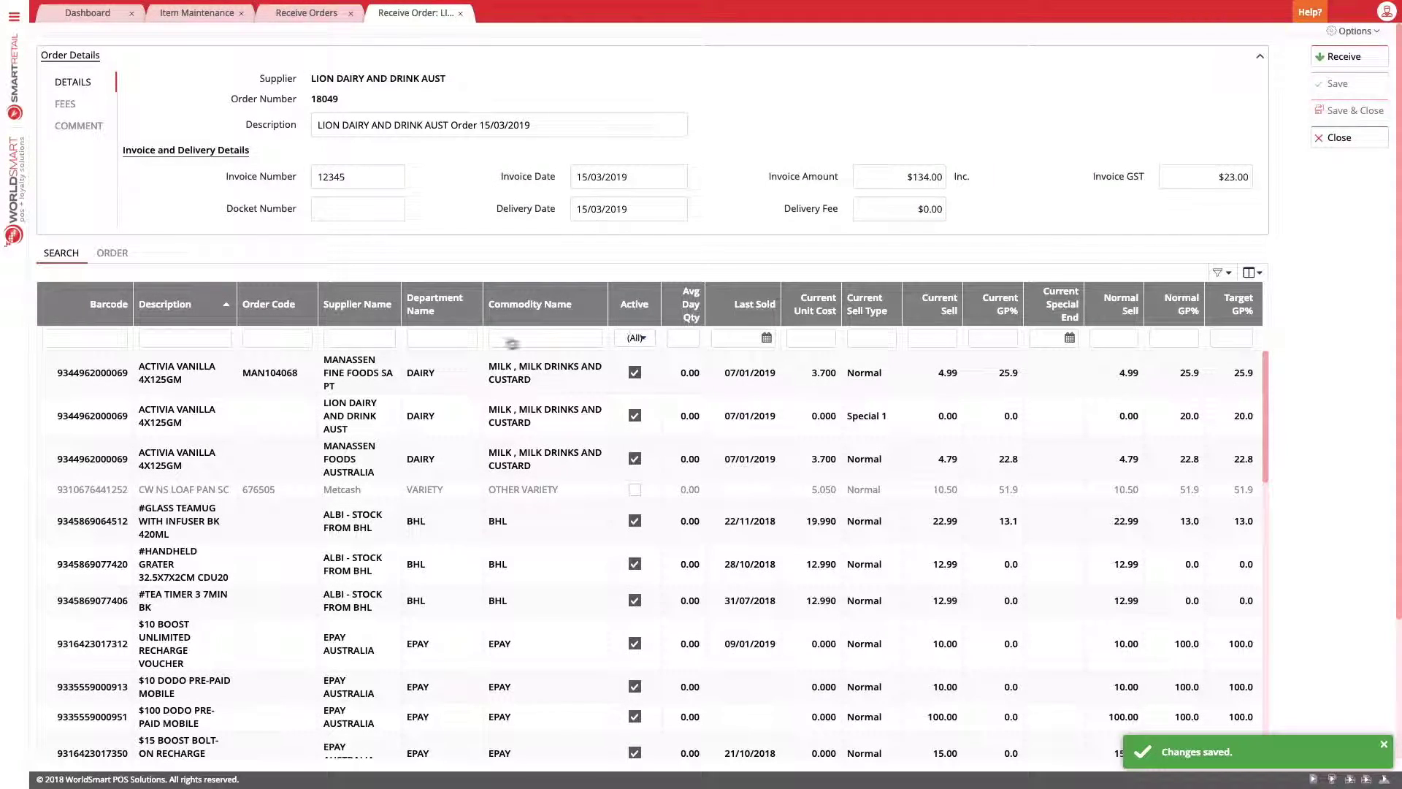
In the order's item list, set the receive quantity to 5 for BERRI JCE APPLE BTLP 350ML and 1 for BERRI JCE LL ORG NAS P/TP250ML.
left_click(121, 255)
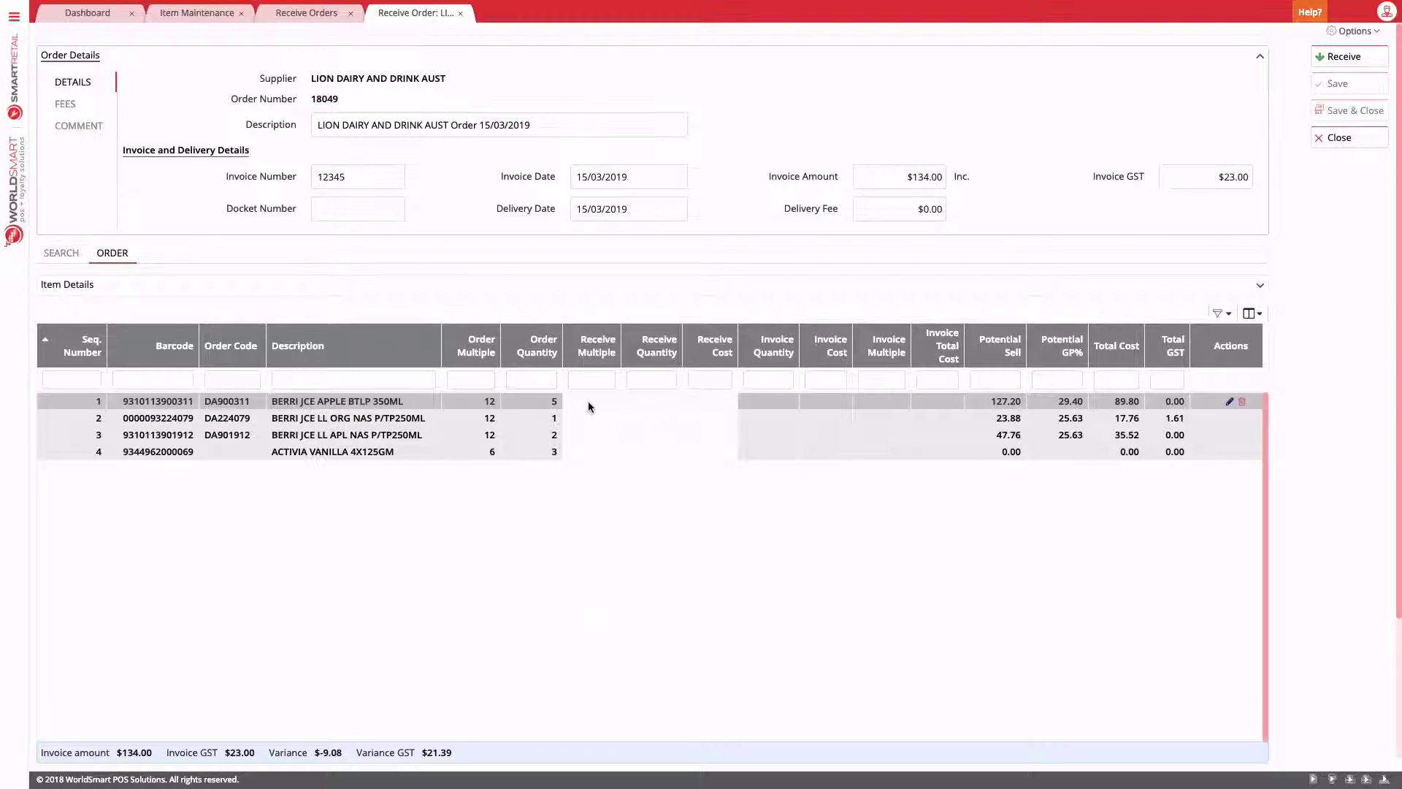
left_click(656, 404)
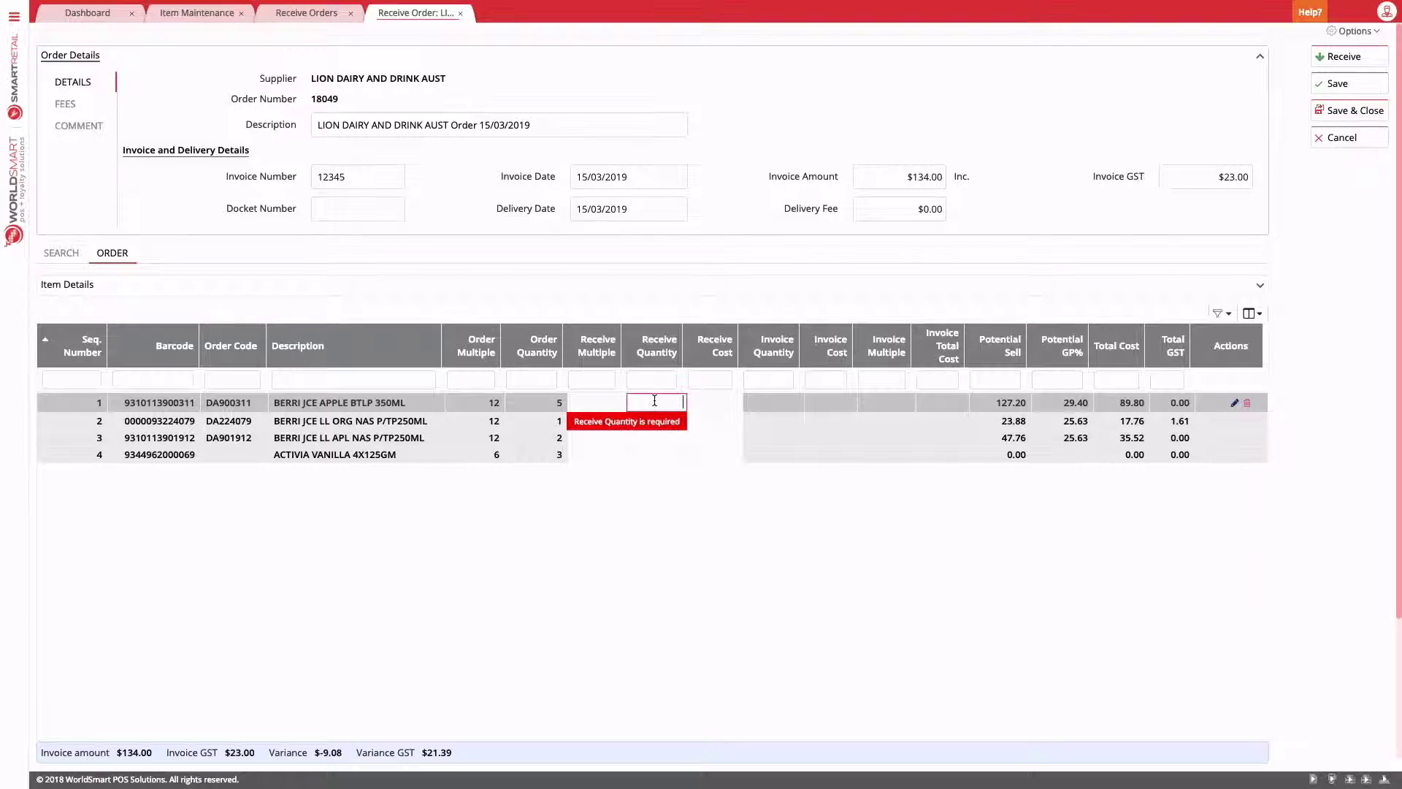
type("5")
key("Tab")
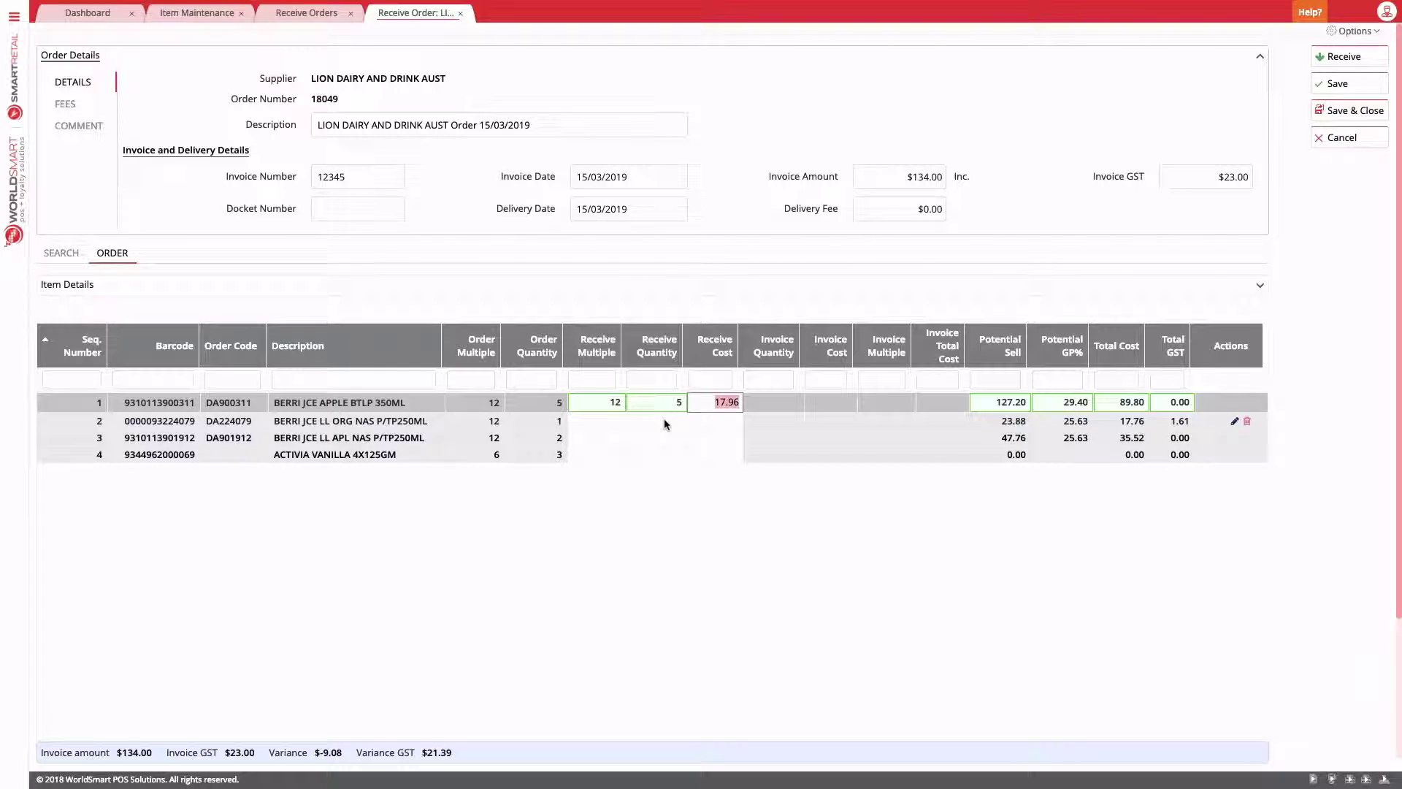
left_click(664, 422)
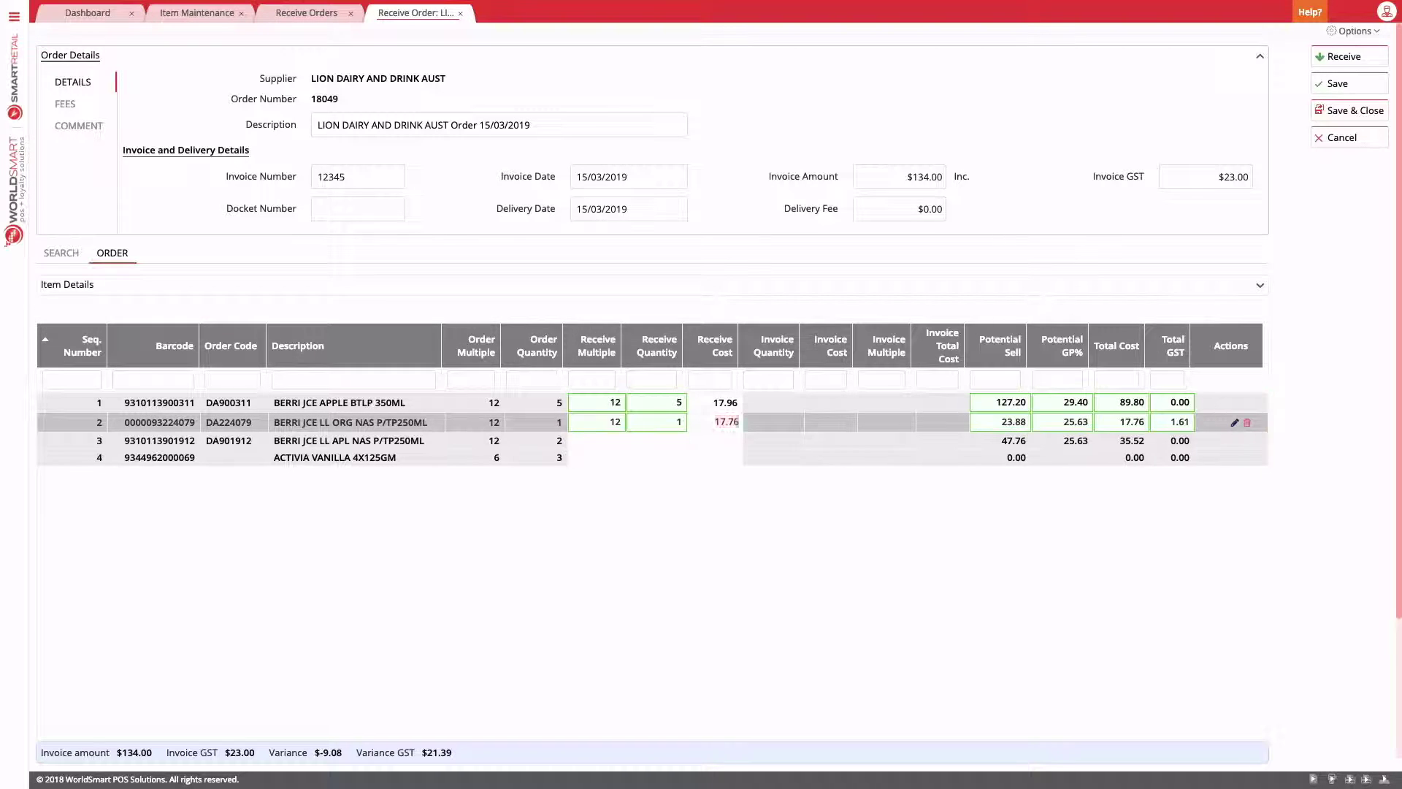
Set the receive quantity to 2 for BERRI JCE LL APL NAS P/TP250ML and 4 for ACTIVIA VANILLA 4X125GM, and save the order.
left_click(665, 441)
type("2")
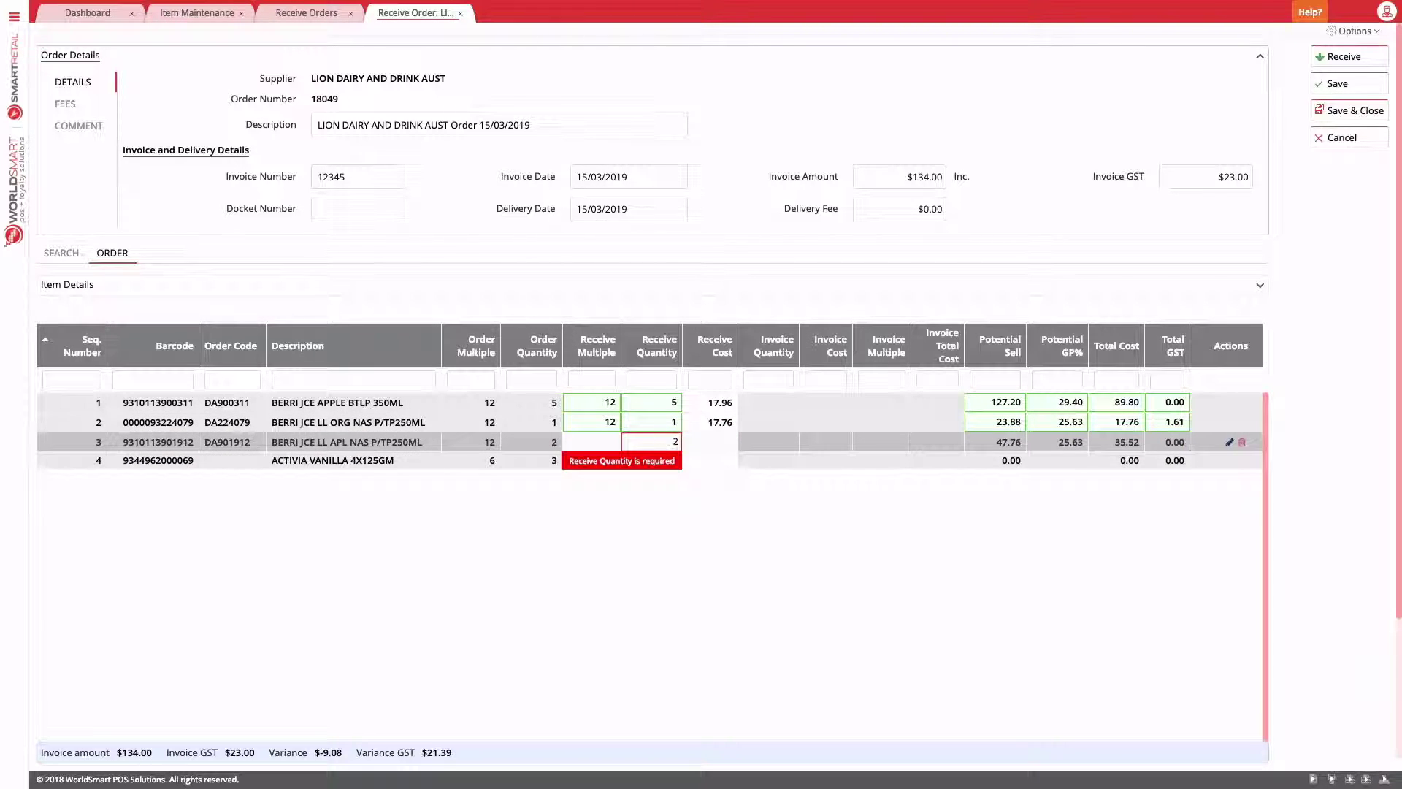
key("Tab")
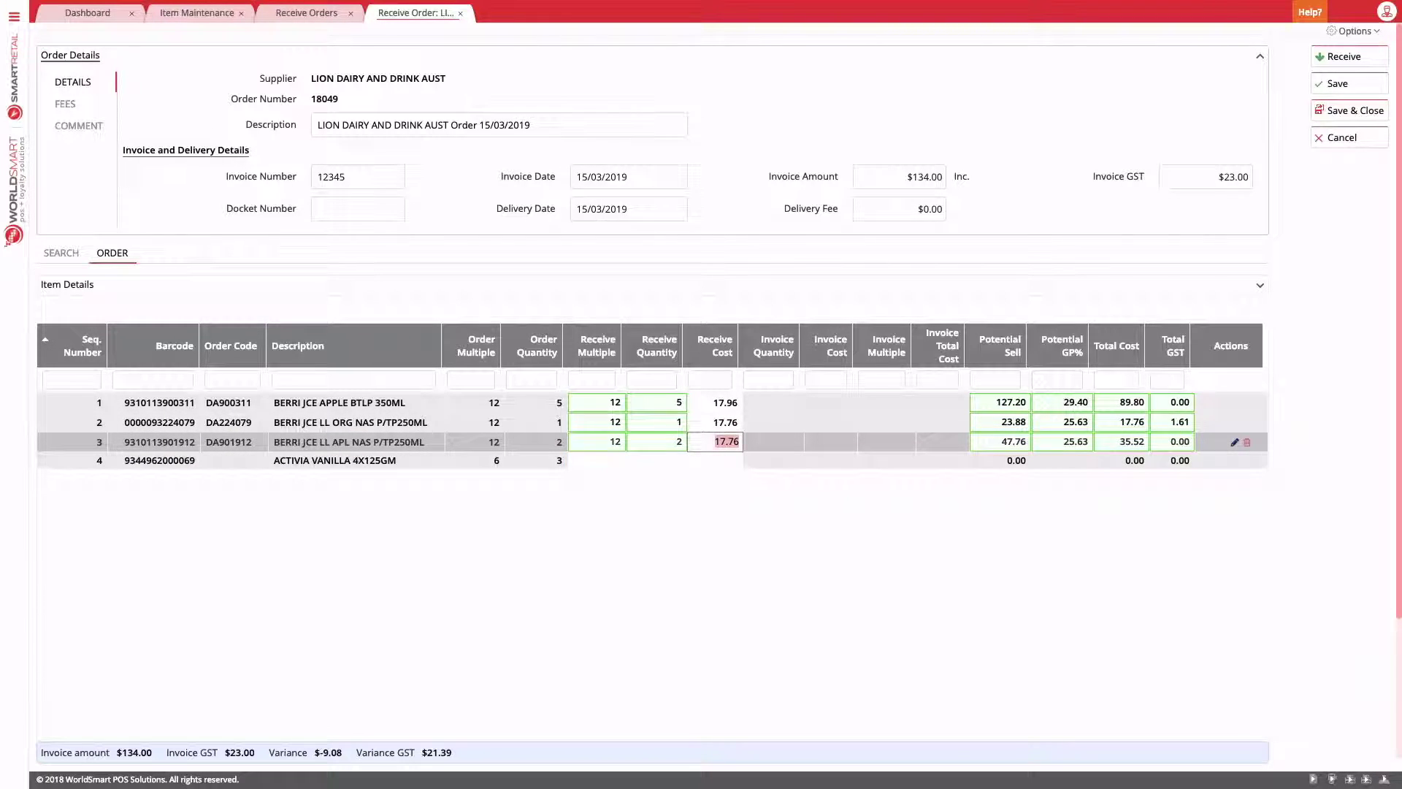
left_click(660, 460)
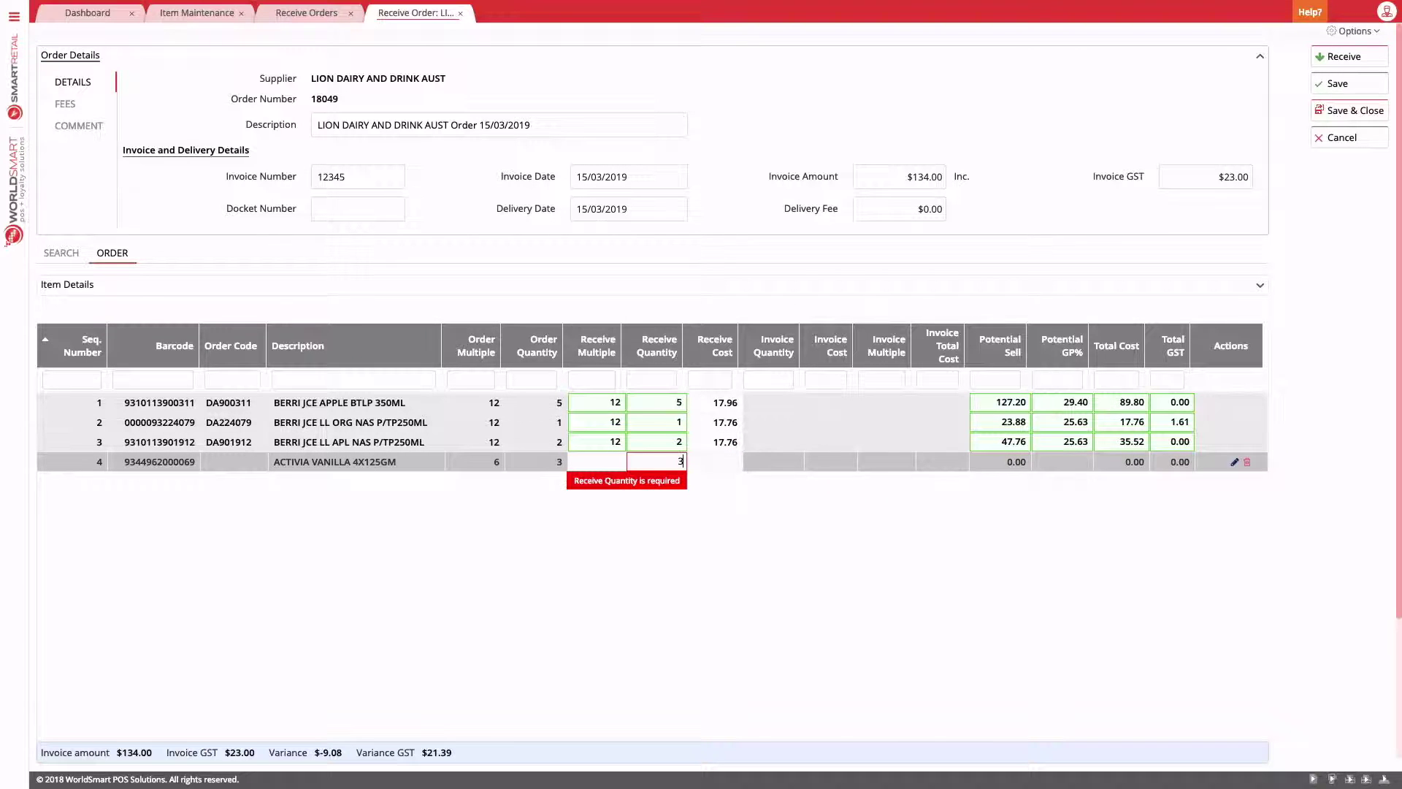
type("4")
key("Tab")
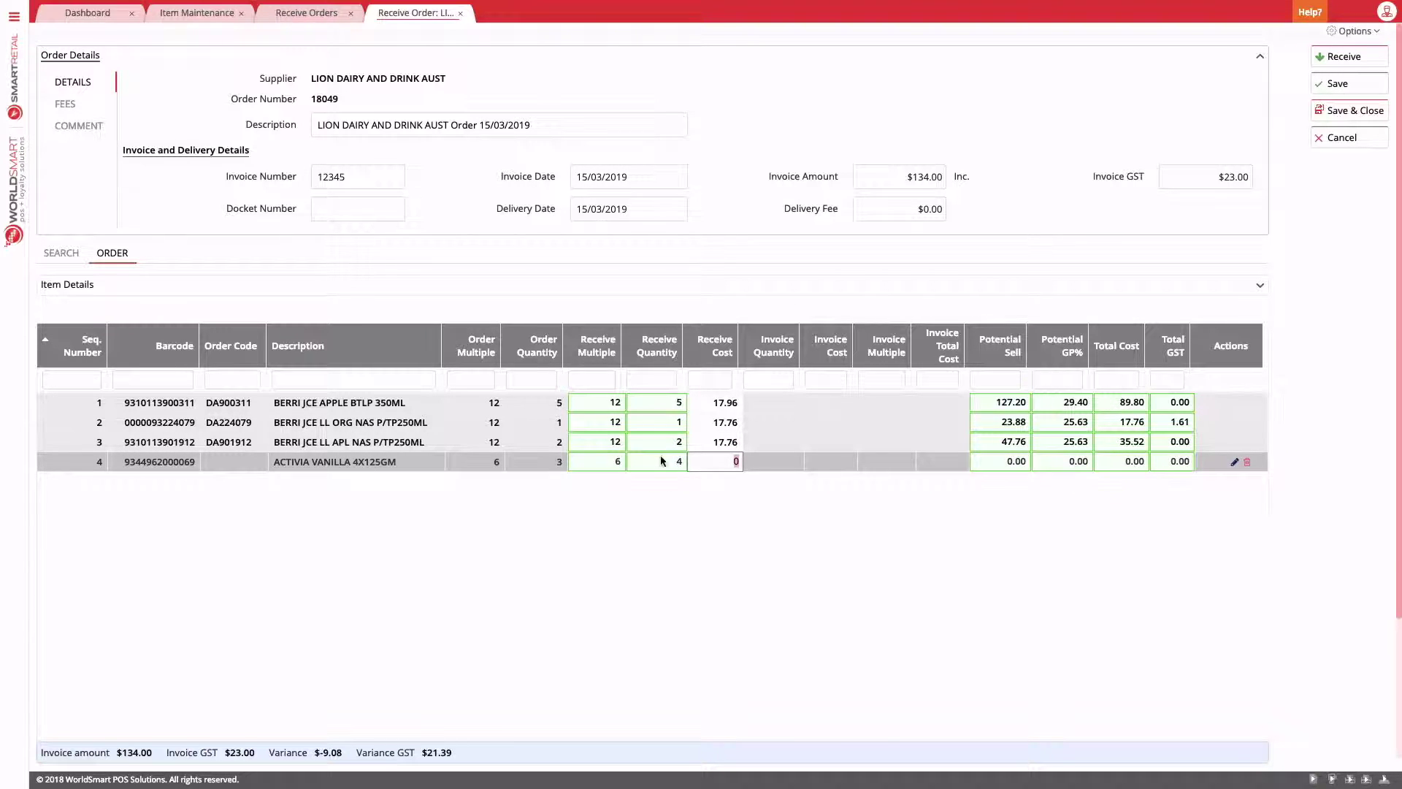
left_click(1339, 87)
left_click(1340, 90)
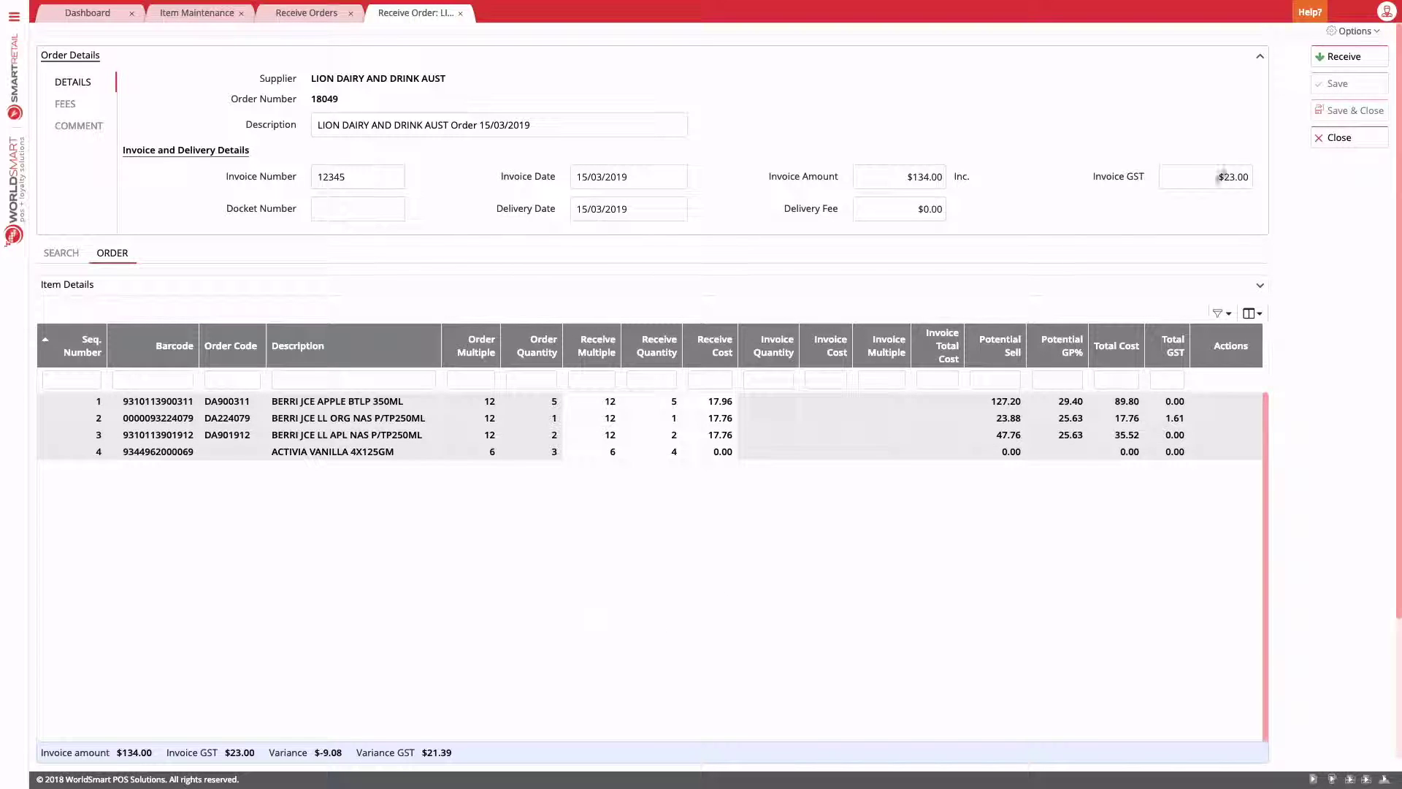
Check the order's cost and GST totals, and set the invoice amount to $143.08 and the invoice GST to $1.61.
scroll(1073, 461, "down", 1)
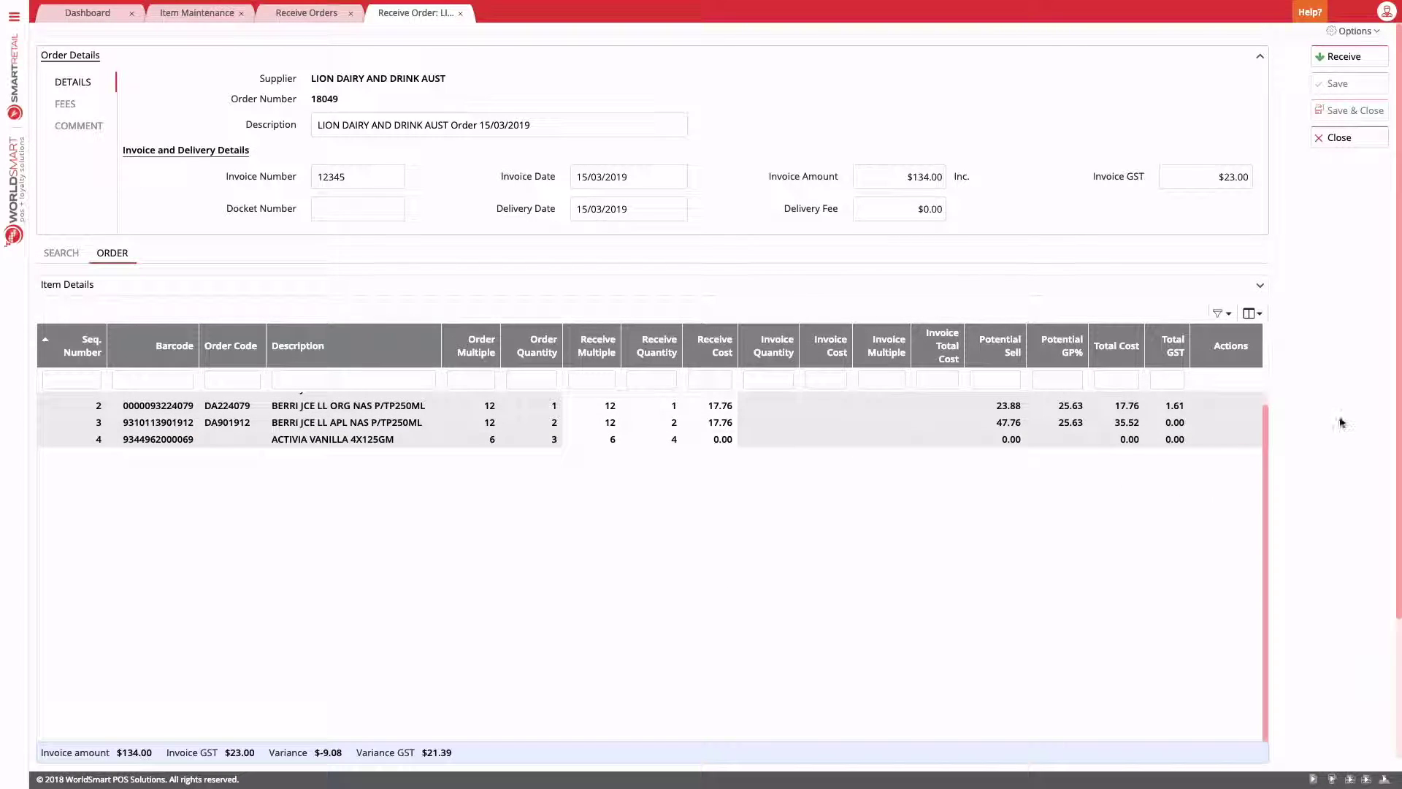
scroll(1342, 353, "down", 3)
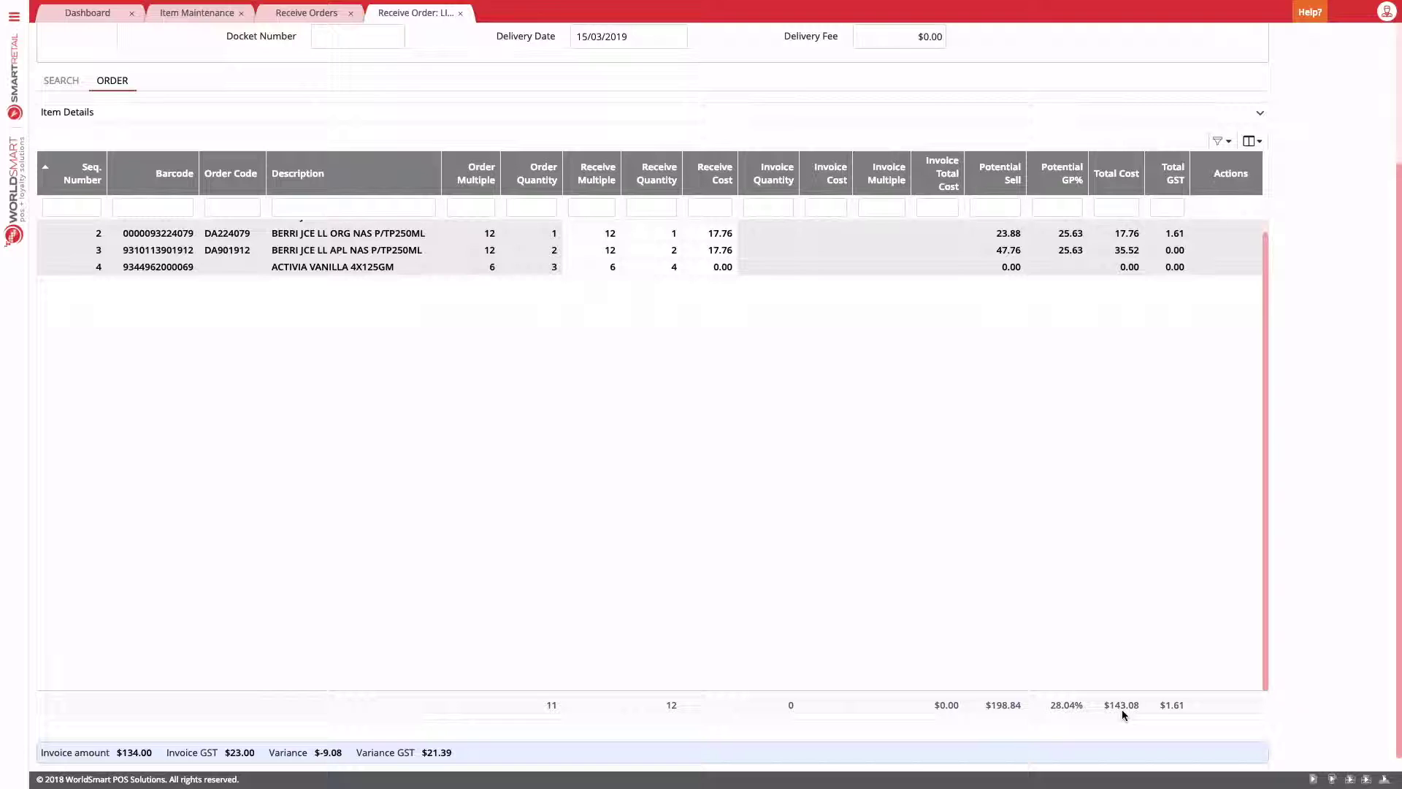
scroll(1122, 714, "up", 3)
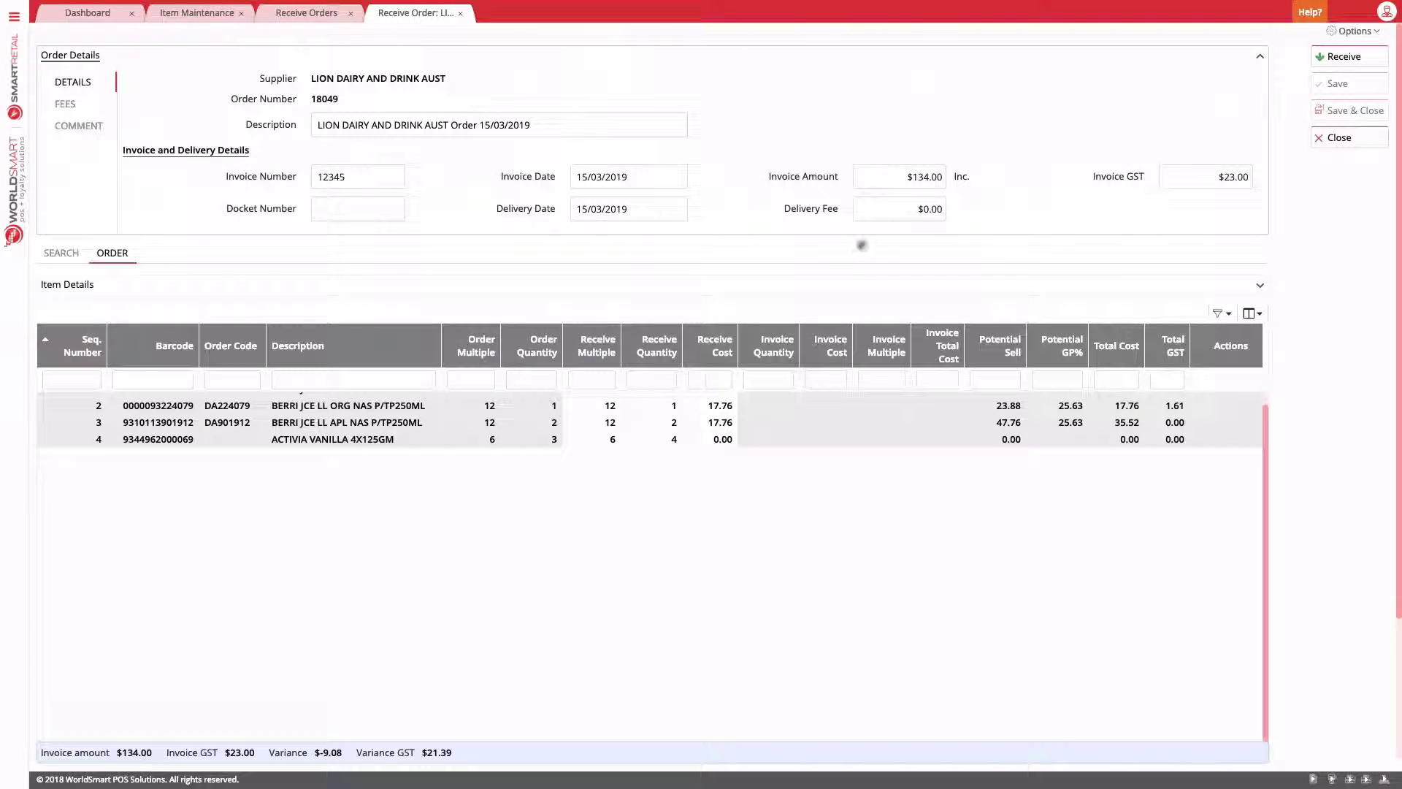
left_click(906, 183)
type("14")
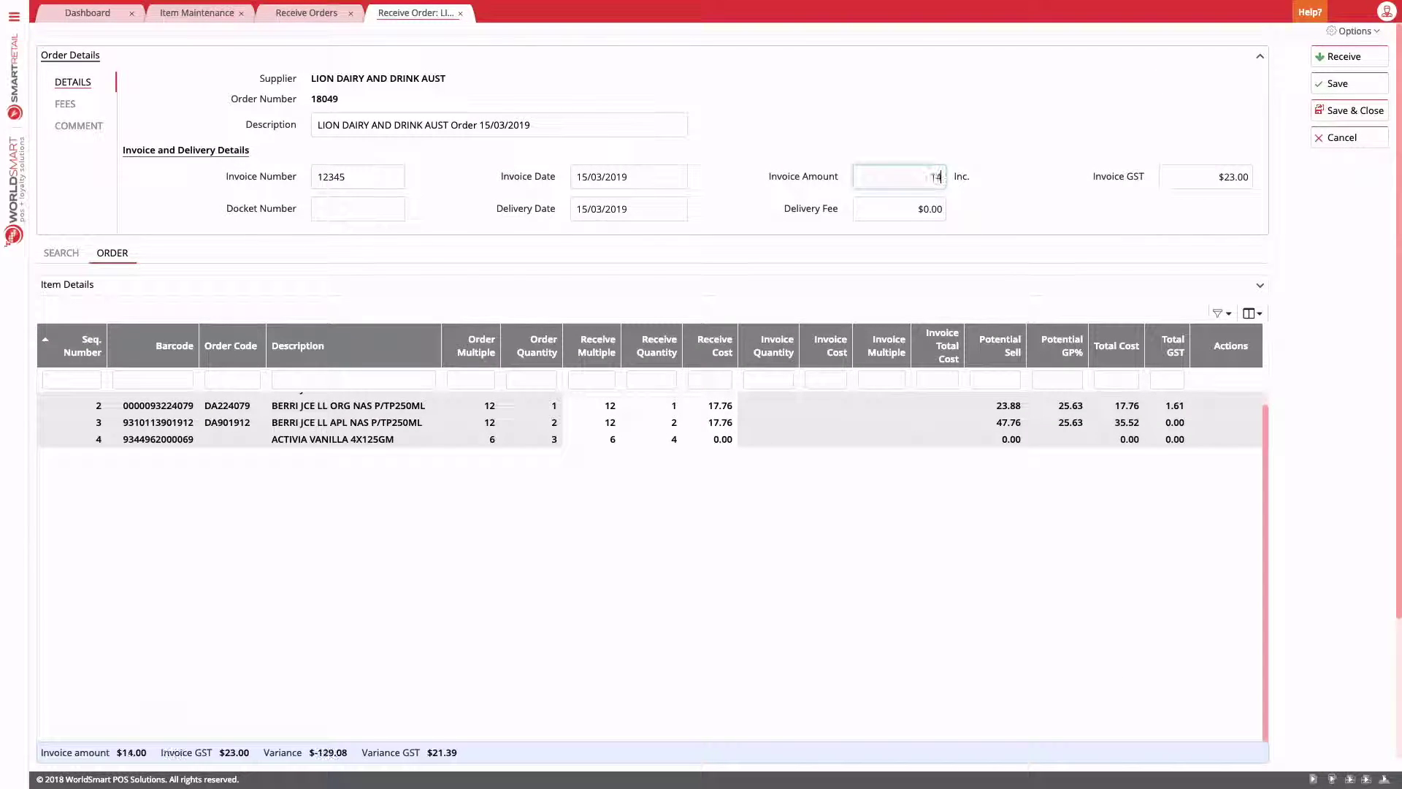
type("3.08")
key("Tab")
type("1")
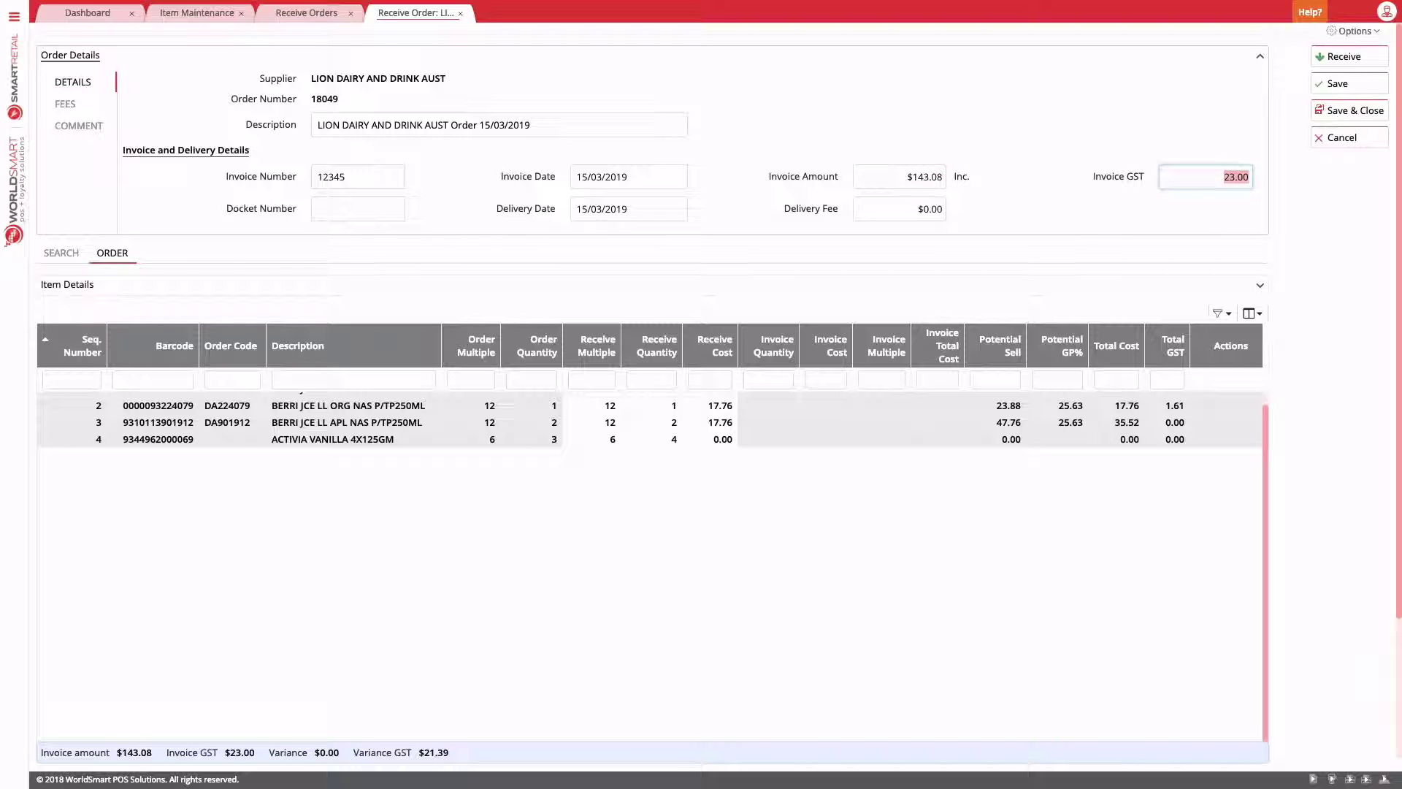
type(".61")
key("Tab")
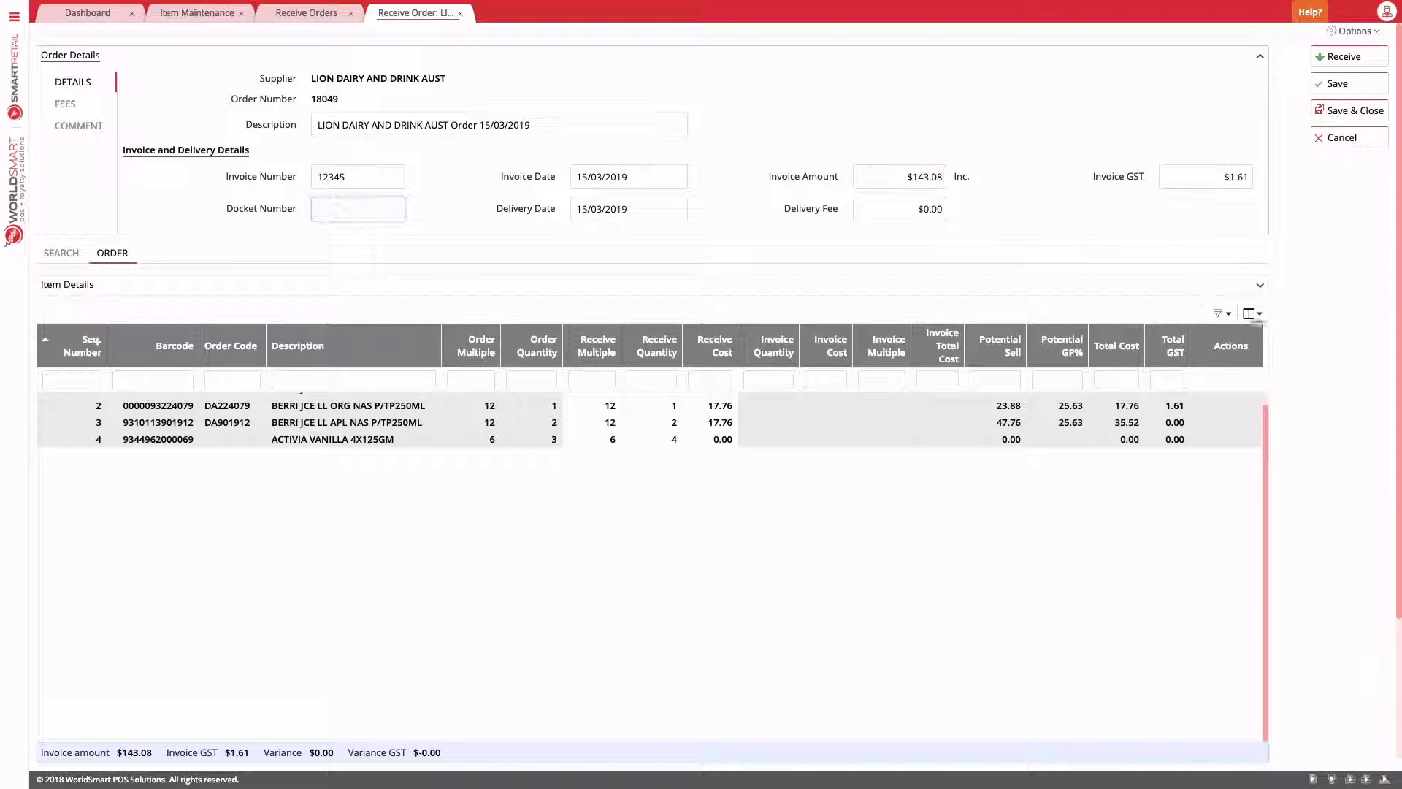
Save the order and receive it with Update QOH and Activate Non-Active Lines enabled, and close the received order.
scroll(1320, 294, "down", 3)
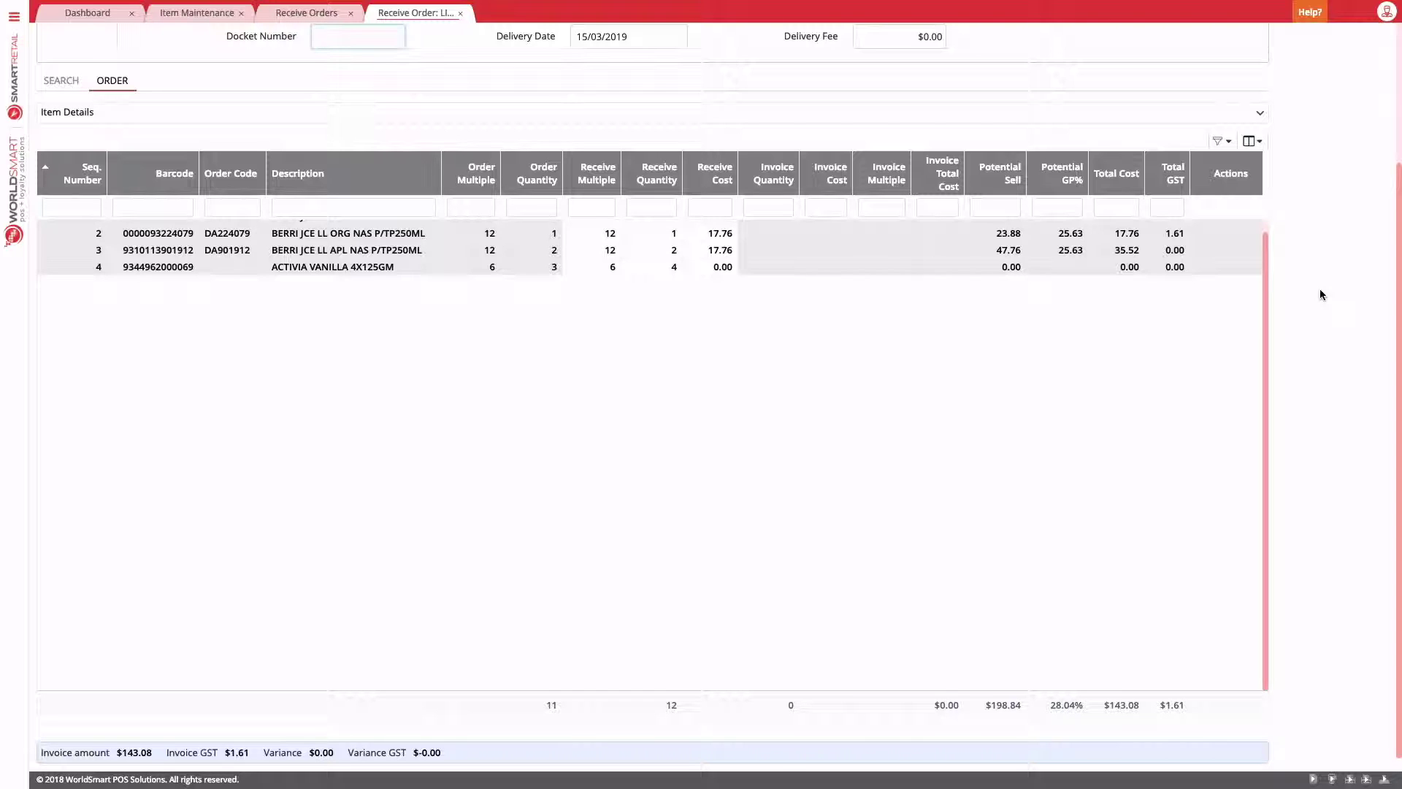
scroll(1320, 294, "up", 3)
left_click(1349, 84)
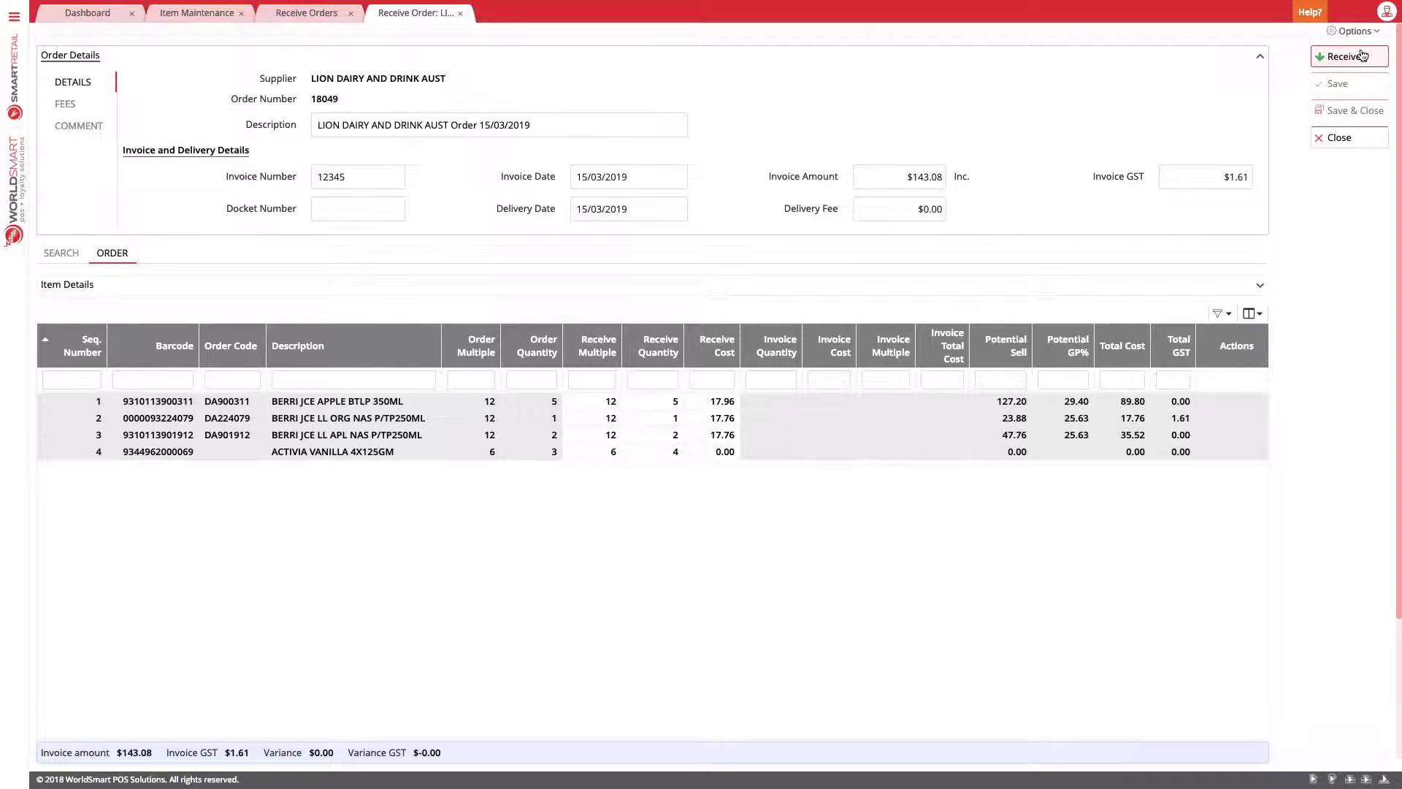
left_click(1362, 55)
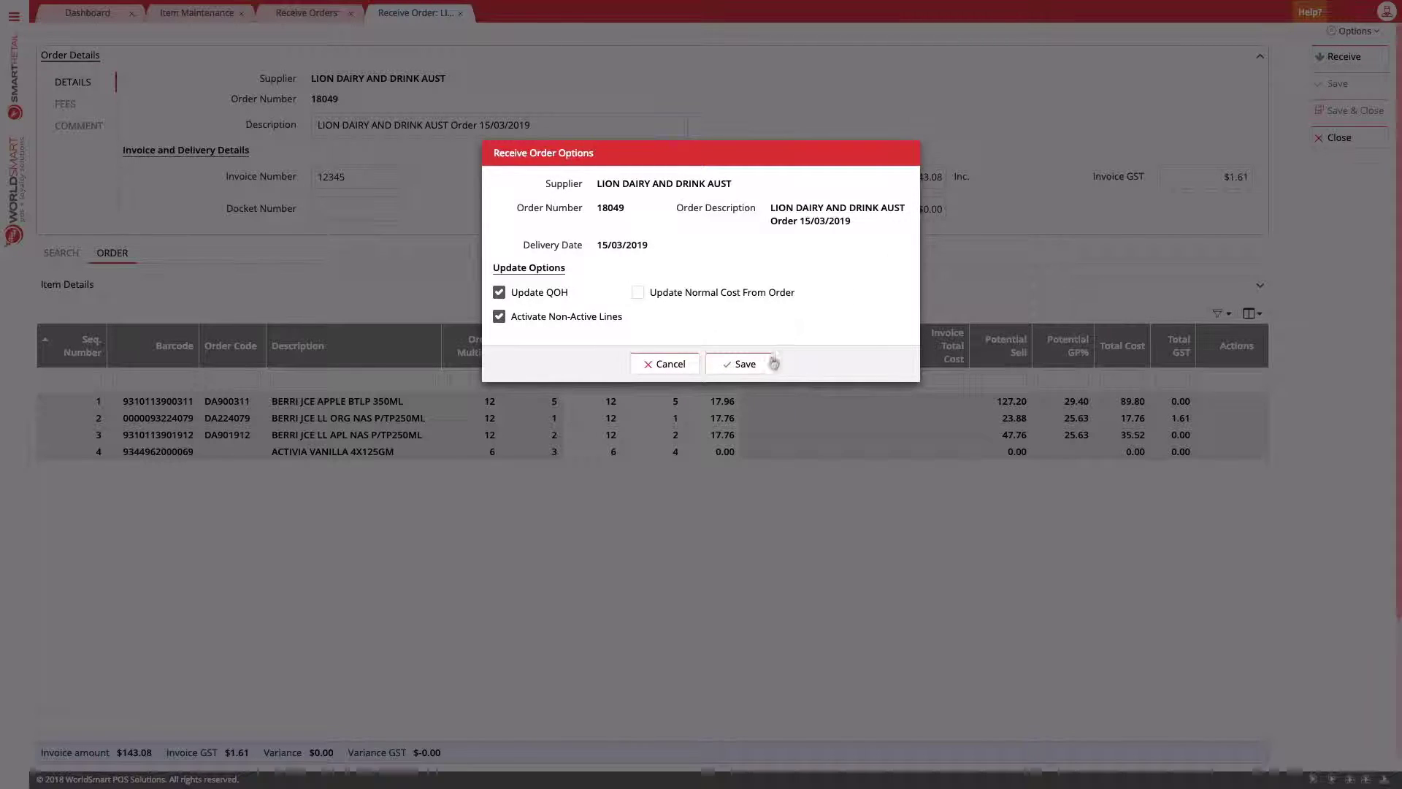
left_click(743, 364)
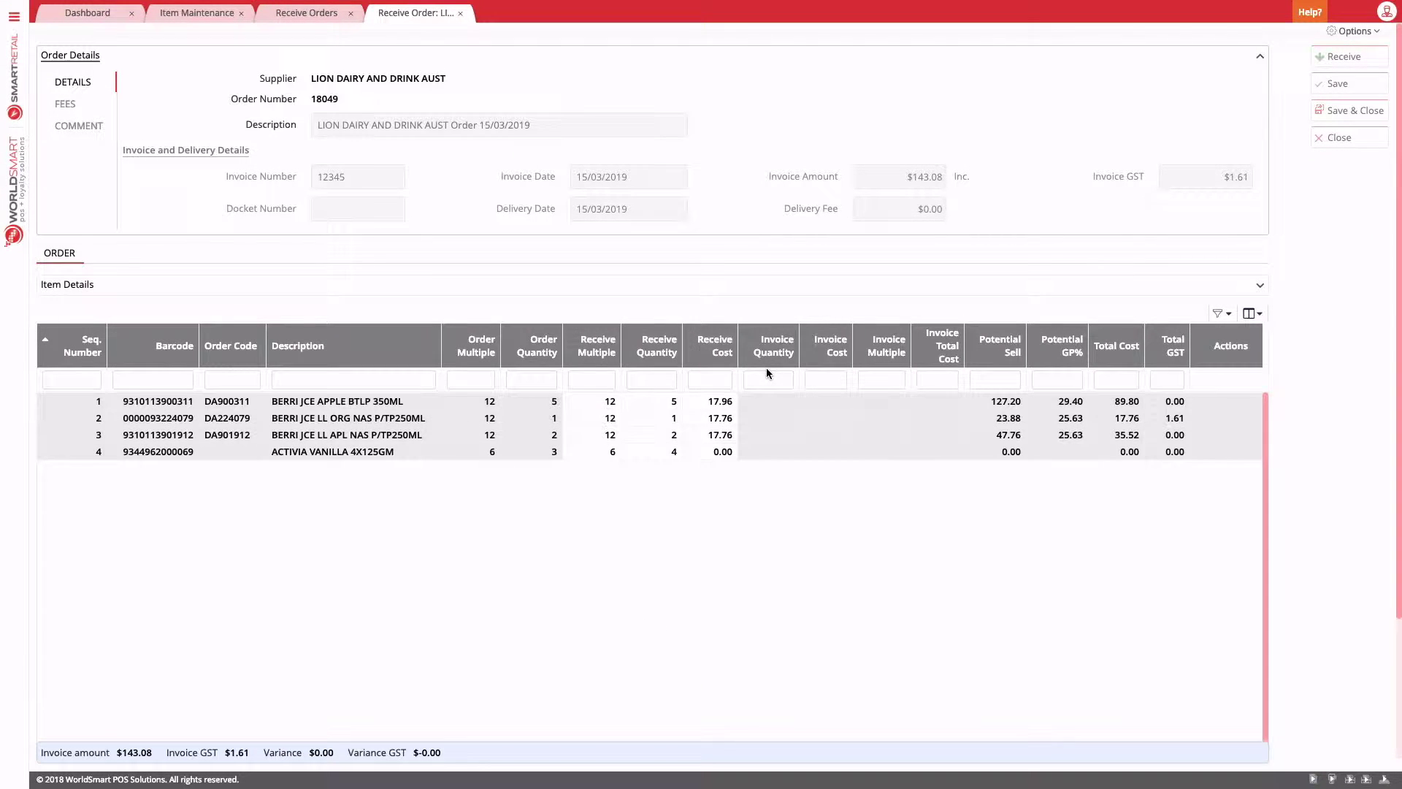
left_click(461, 13)
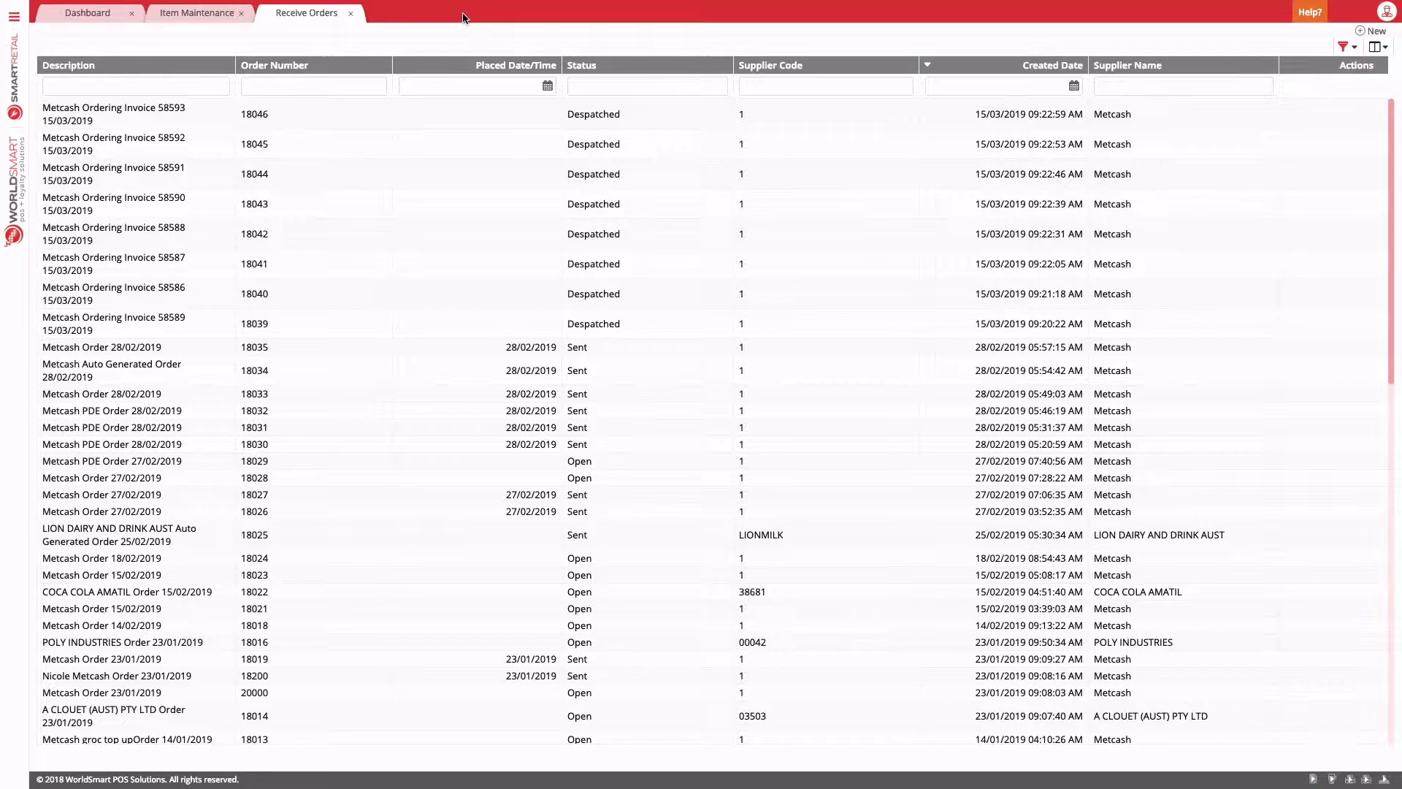
Reset the filter on the Receive Orders list to include closed orders.
left_click(638, 111)
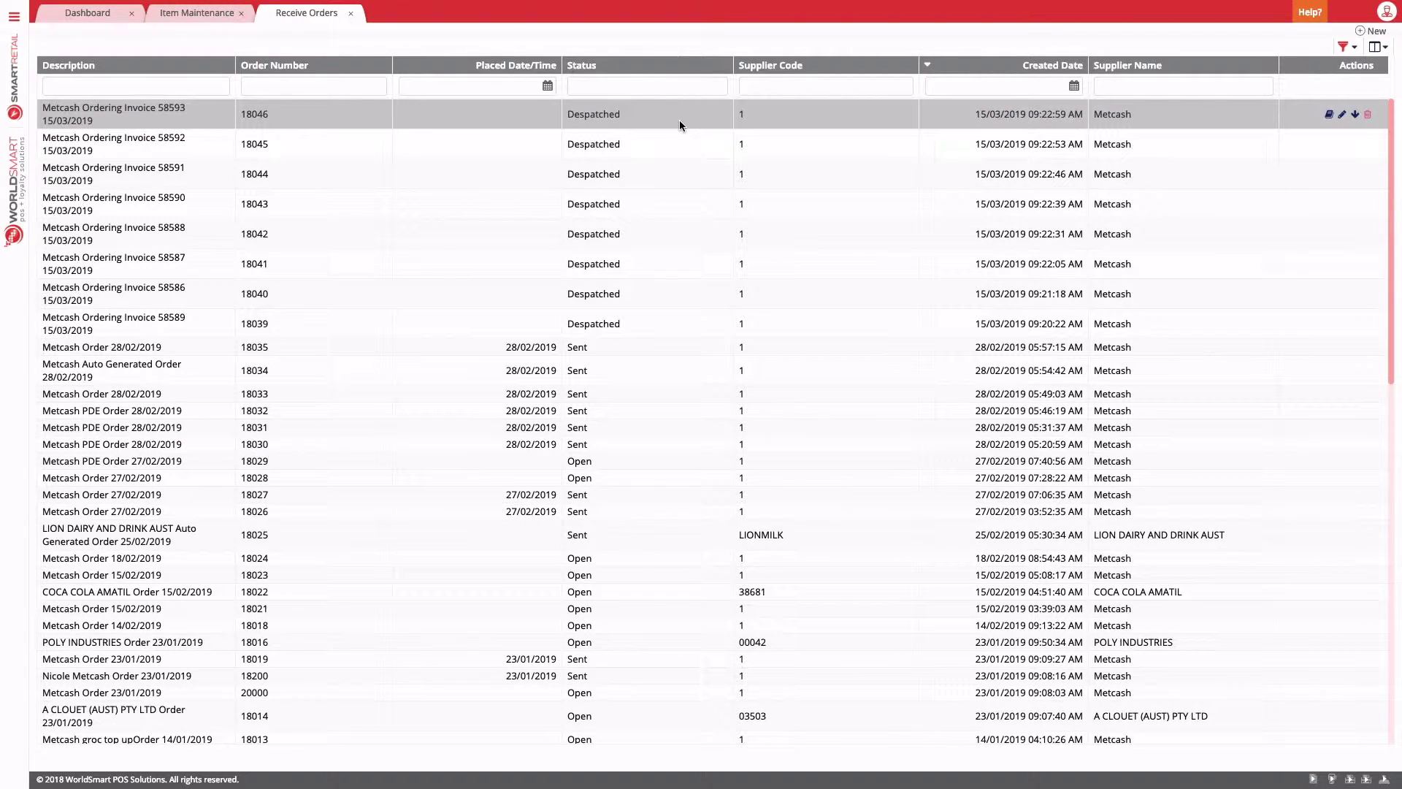
left_click(1355, 49)
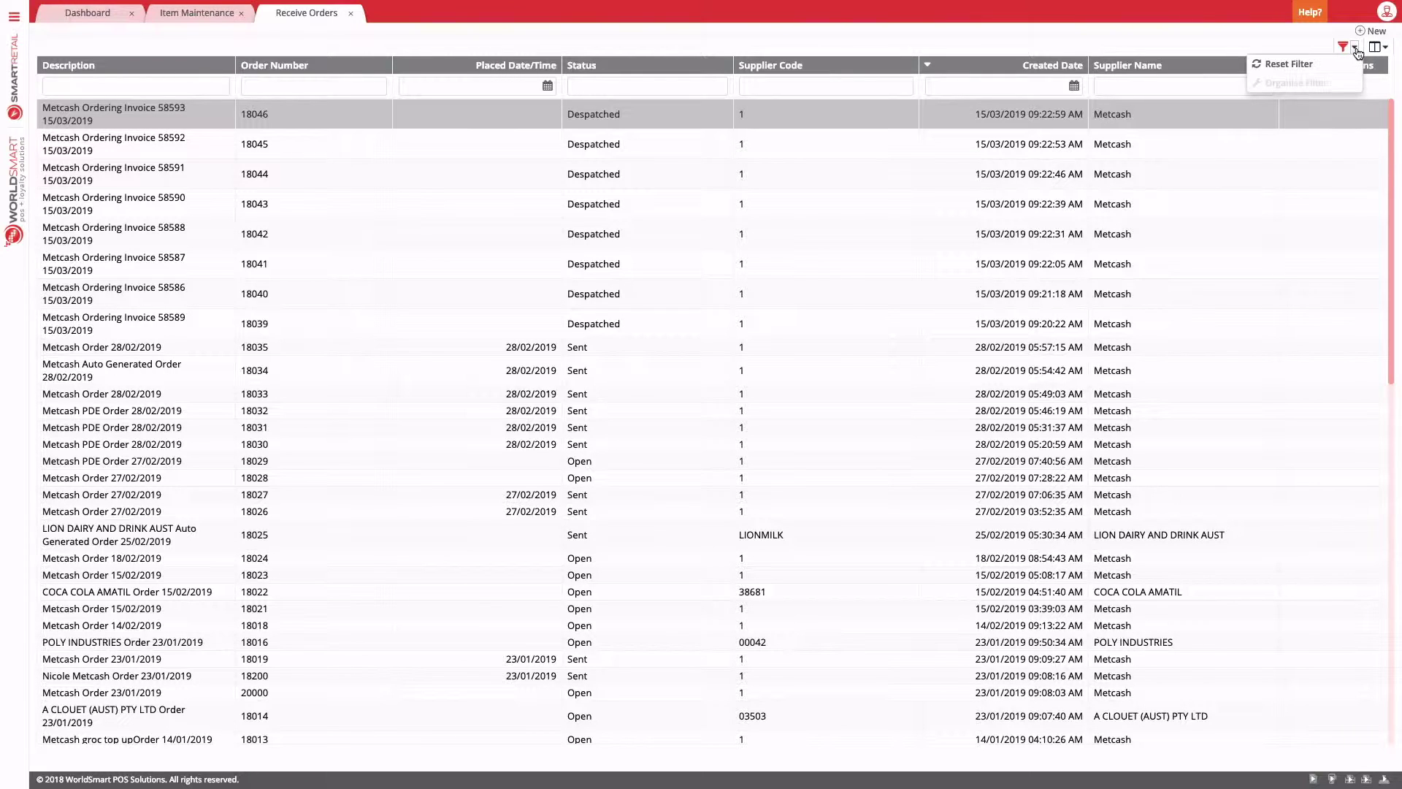
left_click(1304, 65)
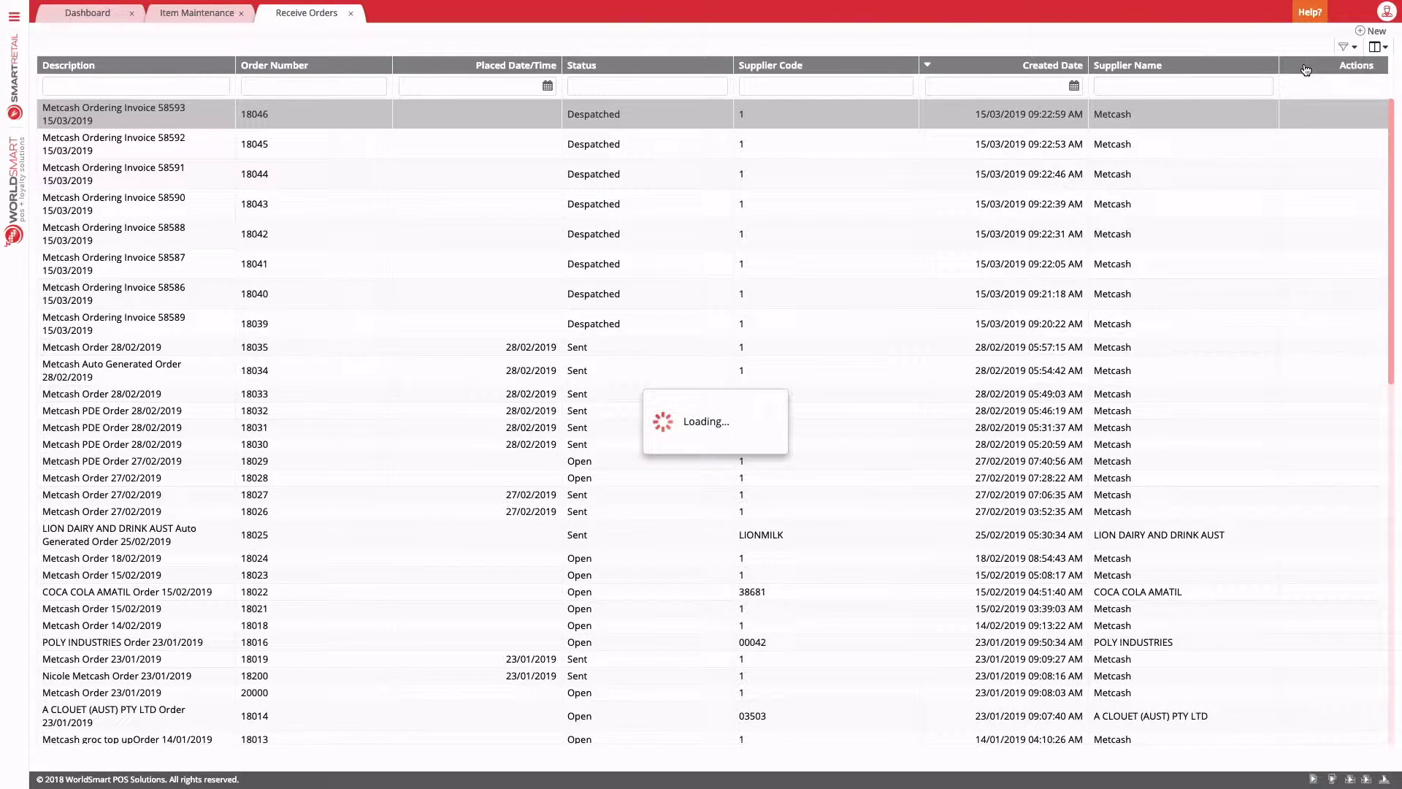
Open the closed LION DAIRY AND DRINK AUST order of 15/03/2019 from the orders list.
left_click(764, 111)
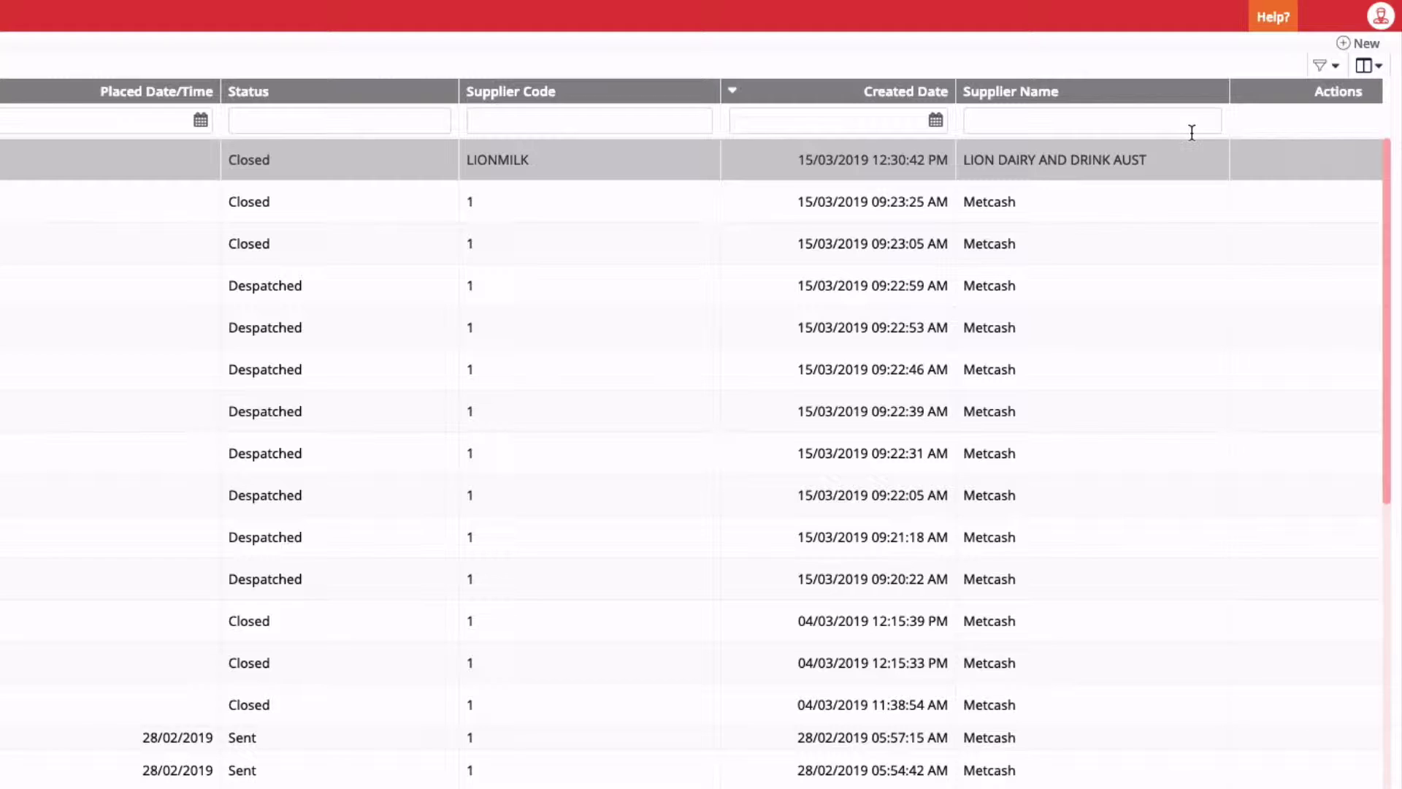
mouse_move(1289, 159)
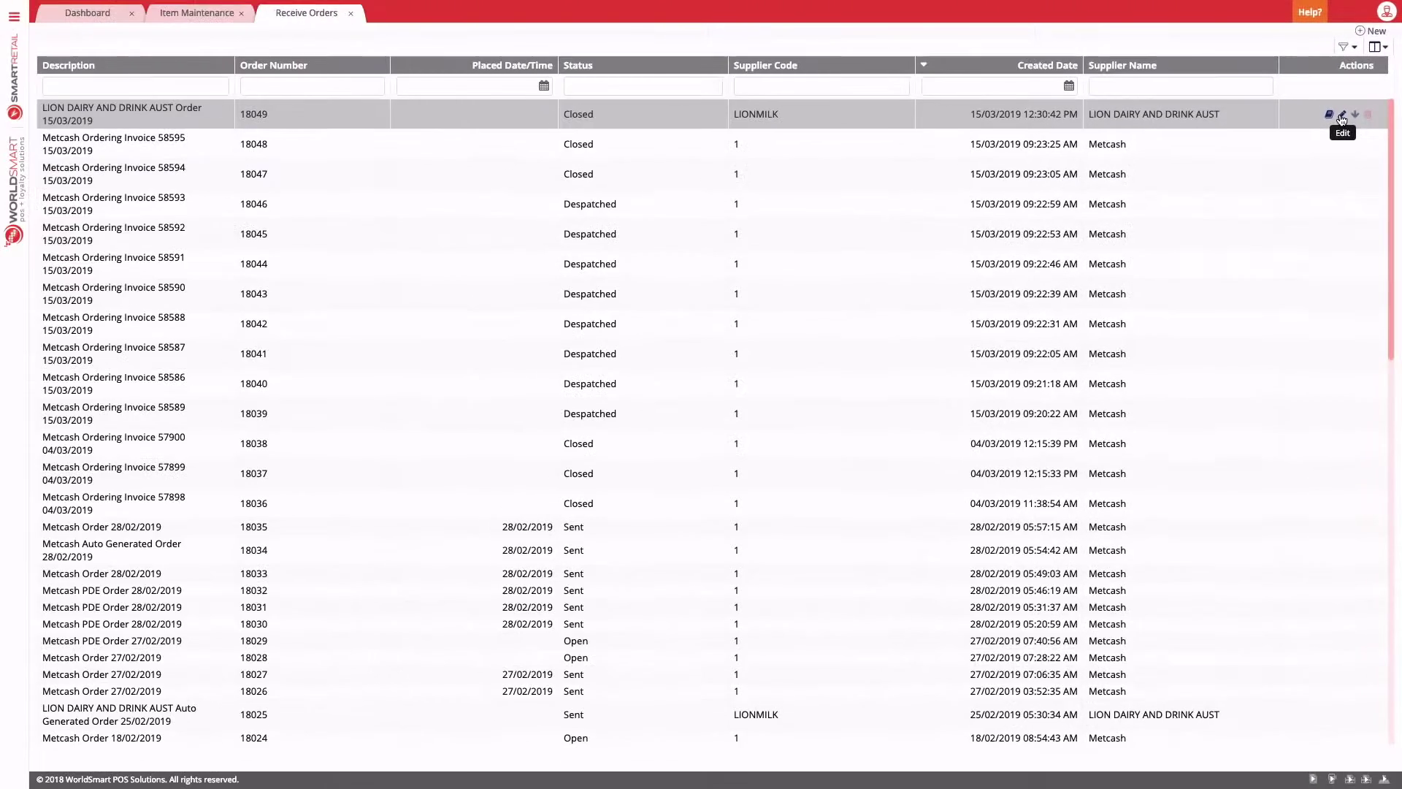
left_click(1317, 161)
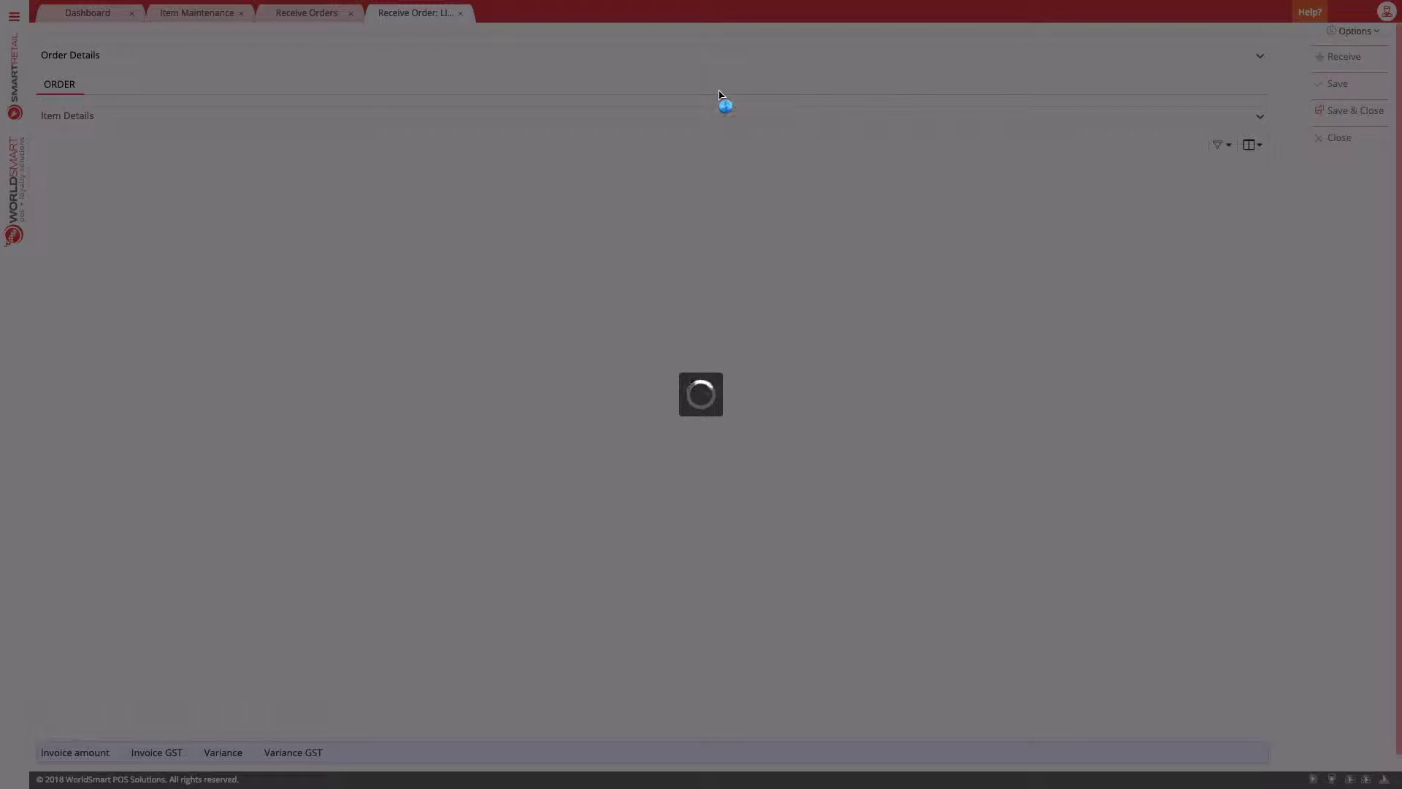